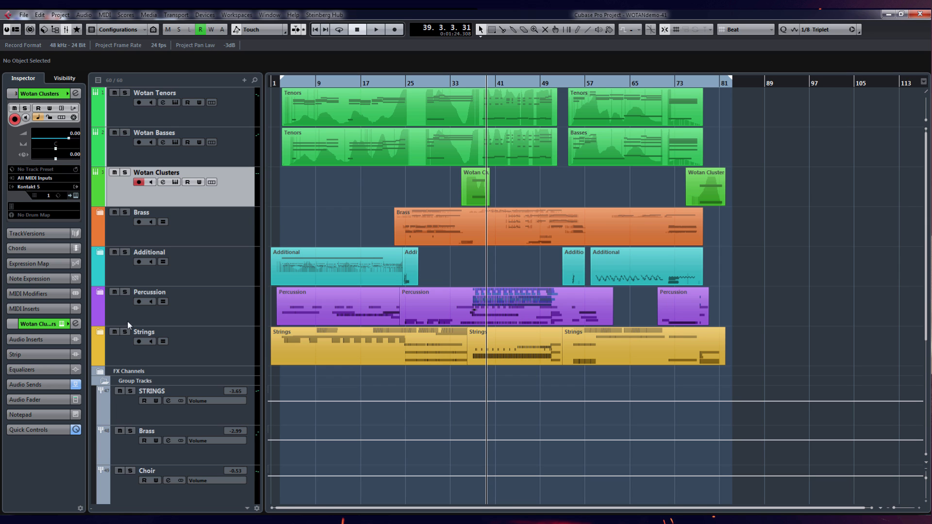
Collapse the Group Tracks folder and take a brief look at the MixConsole
{"action": "left_click", "coordinate": [106, 382]}
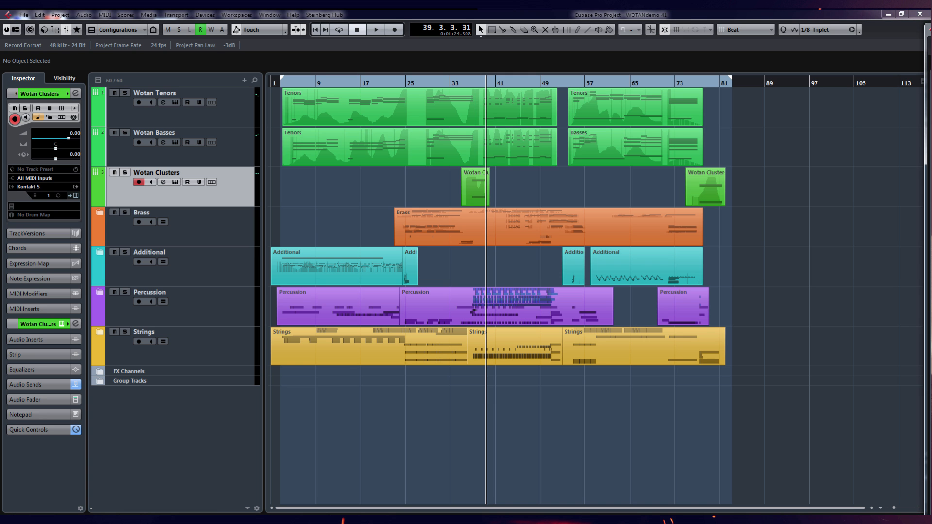
{"action": "key", "text": "F3"}
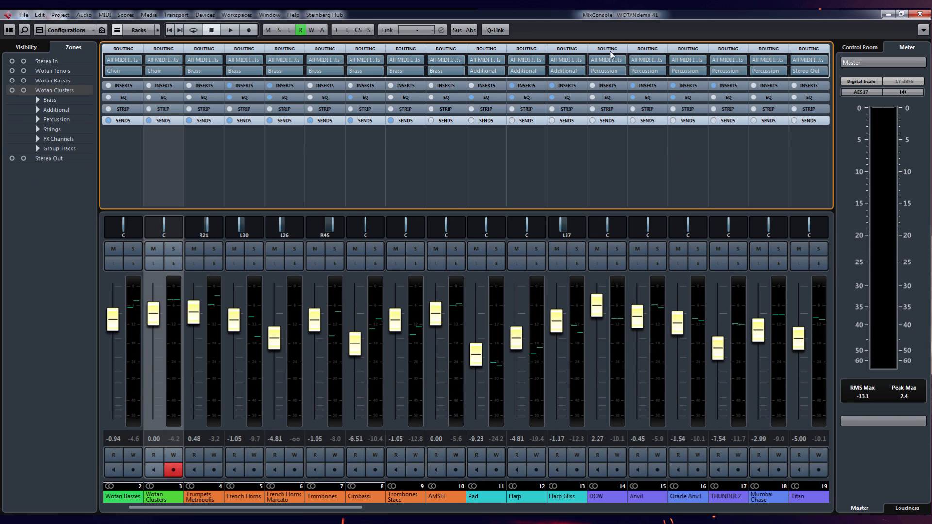
{"action": "key", "text": "F3"}
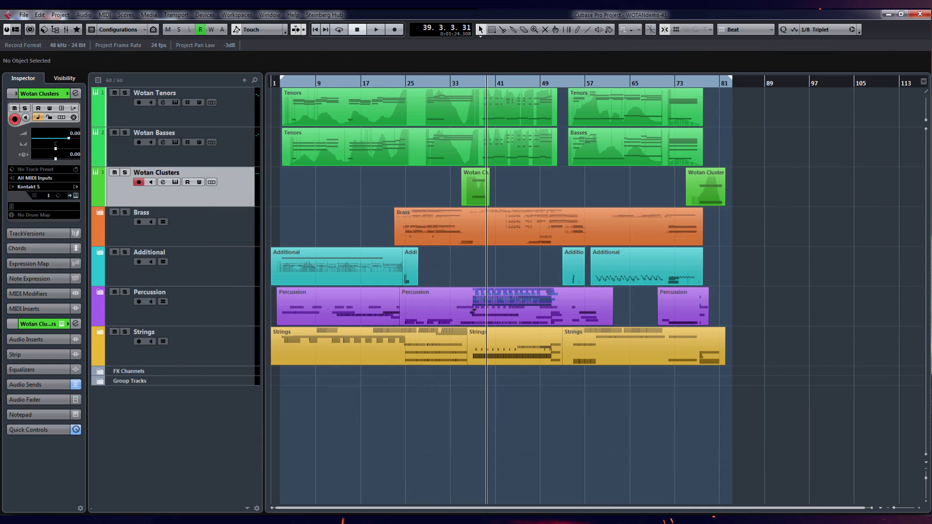
Disarm recording on the Wotan Clusters track and expand the Brass folder to show its instrument tracks
{"action": "left_click", "coordinate": [138, 183]}
{"action": "left_click", "coordinate": [220, 224]}
{"action": "left_click", "coordinate": [99, 213]}
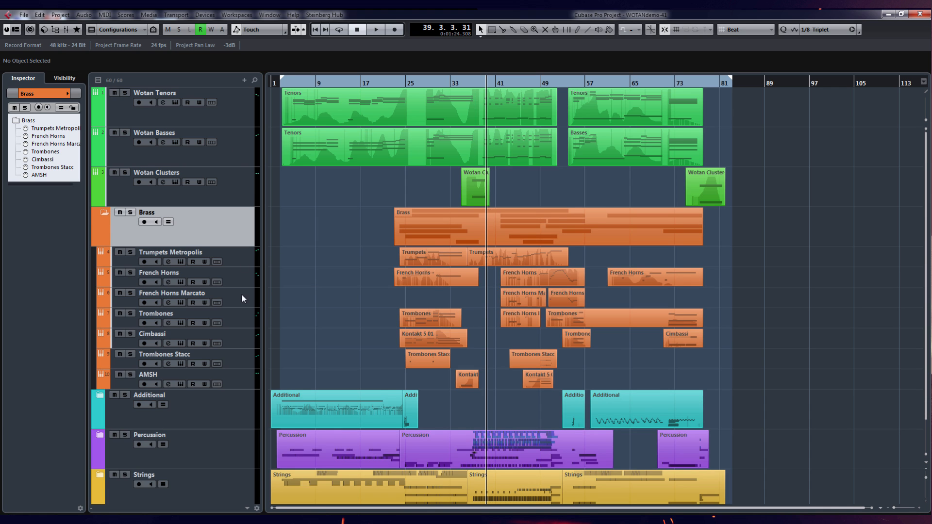
{"action": "scroll", "coordinate": [285, 250], "scroll_direction": "down", "scroll_amount": 3}
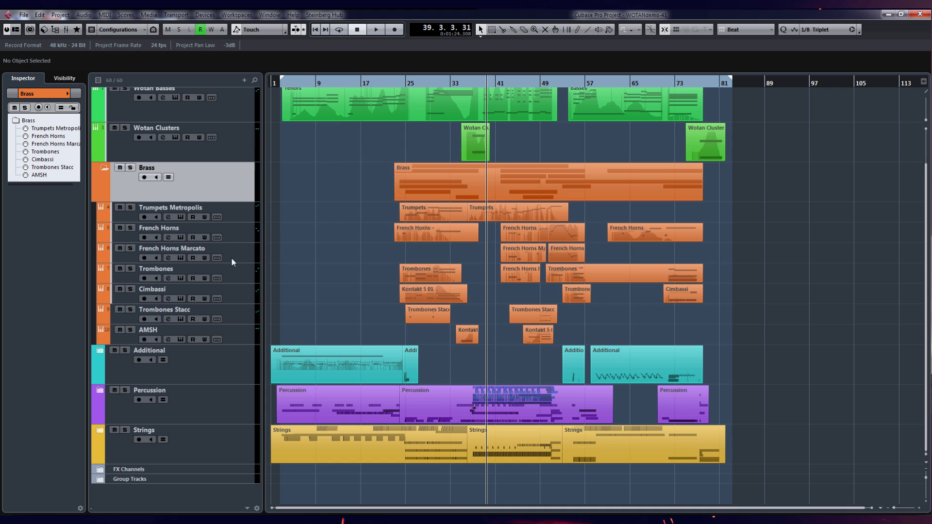
View the Kontakt instrument loaded on the French Horns track, close it and disarm the track
{"action": "left_click", "coordinate": [243, 242]}
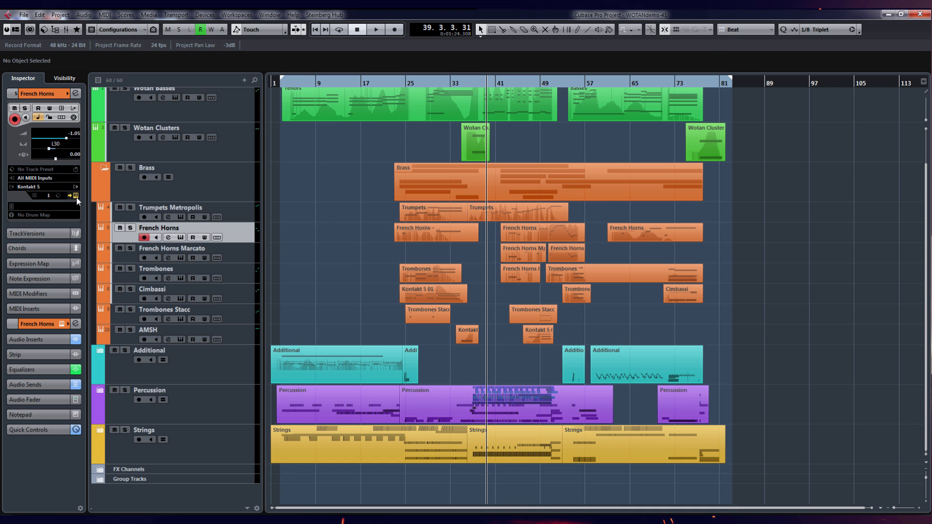
{"action": "left_click", "coordinate": [76, 196]}
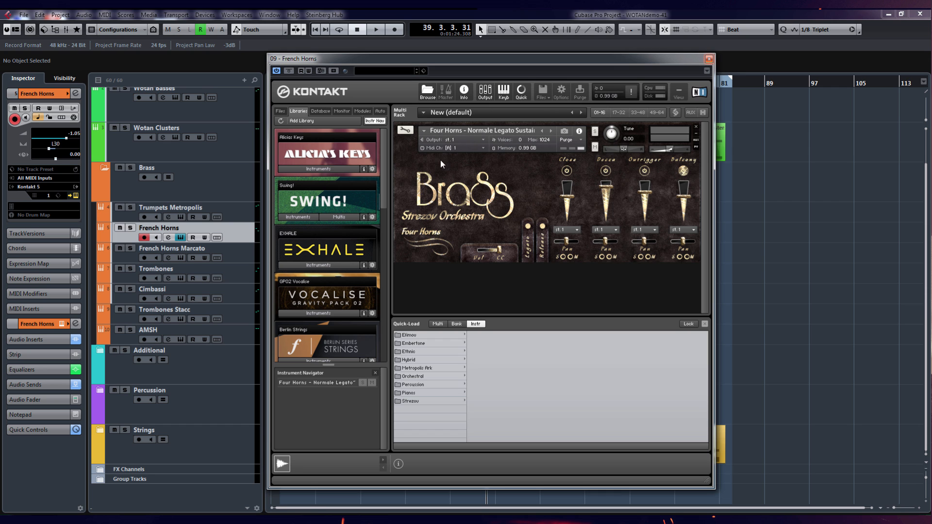
{"action": "left_click", "coordinate": [708, 58]}
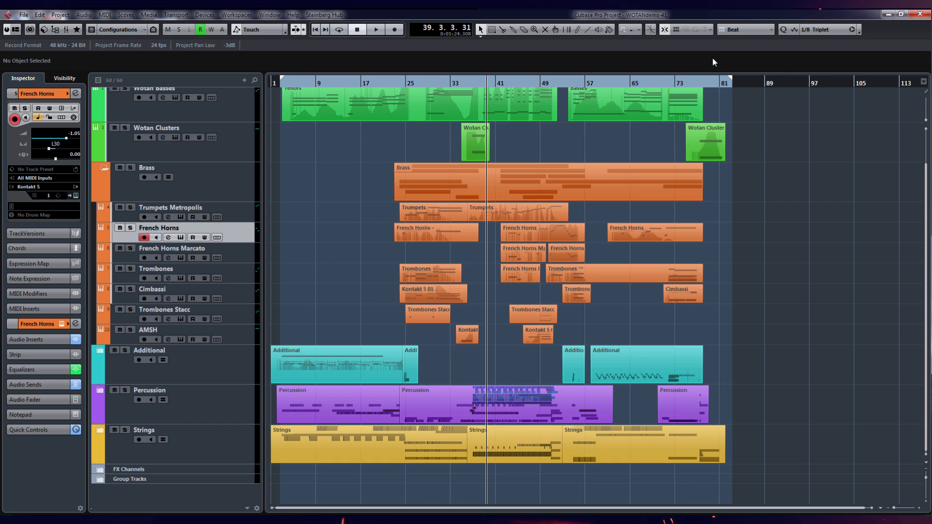
{"action": "left_click", "coordinate": [144, 237]}
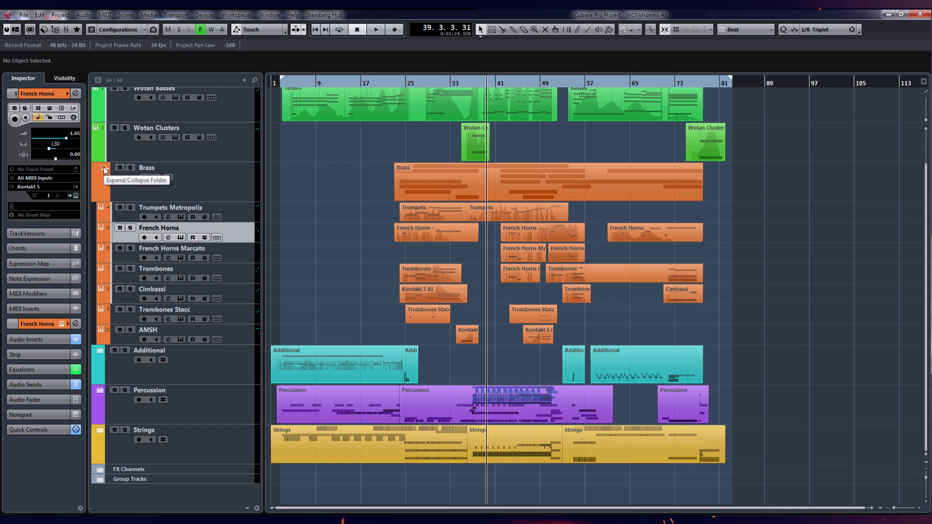
Listen to the AMSH track in solo around its first part, stop playback and release the solo
{"action": "left_click", "coordinate": [130, 330]}
{"action": "scroll", "coordinate": [502, 342], "scroll_direction": "up", "scroll_amount": 5}
{"action": "left_click", "coordinate": [455, 81]}
{"action": "key", "text": "space"}
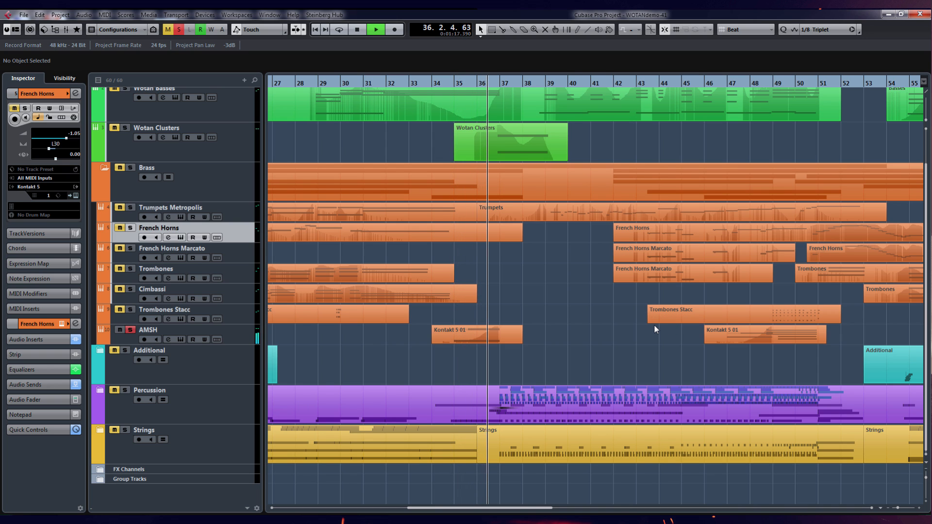
{"action": "key", "text": "space"}
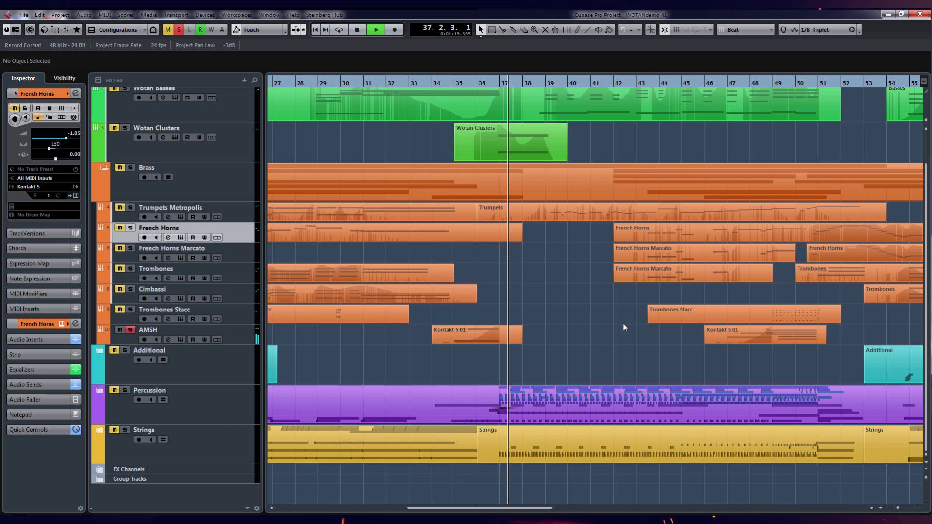
{"action": "left_click", "coordinate": [130, 331]}
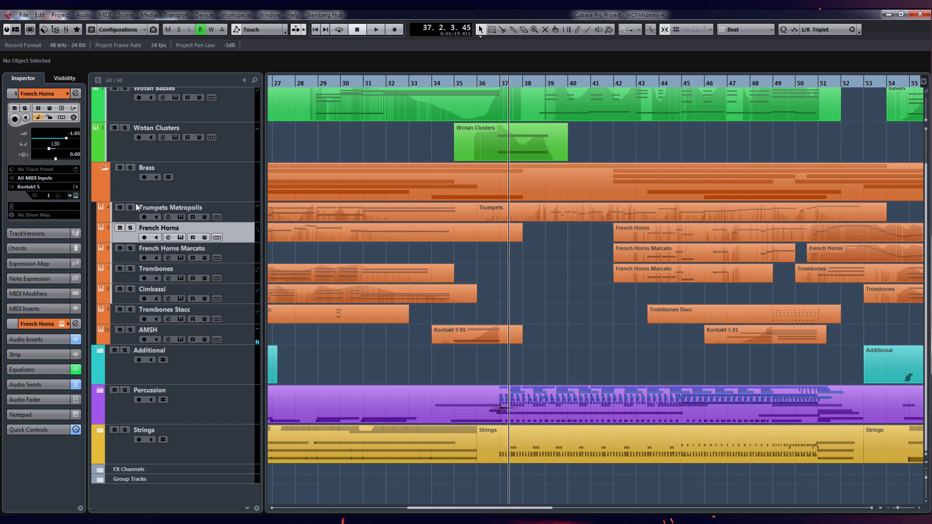
Select the Brass folder and examine the French Horns channel's inserts and EQ settings in the MixConsole
{"action": "left_click", "coordinate": [127, 182]}
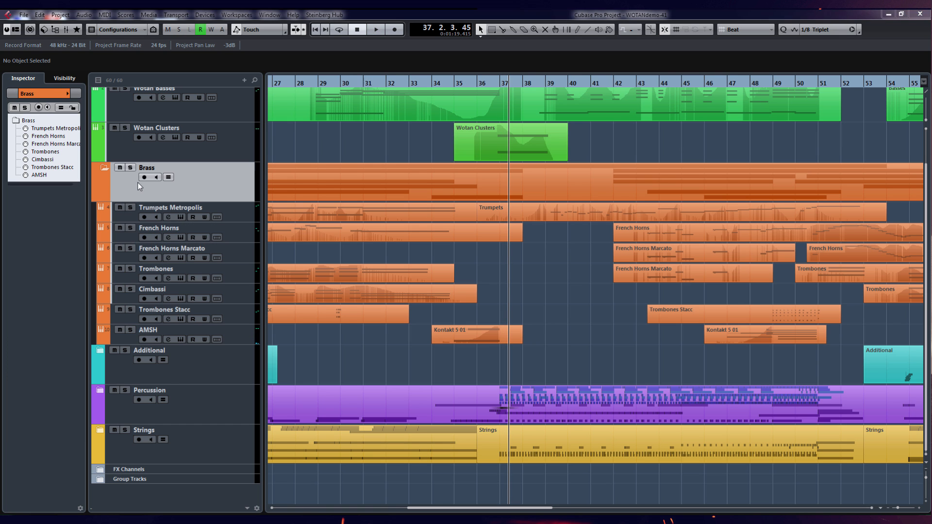
{"action": "key", "text": "F3"}
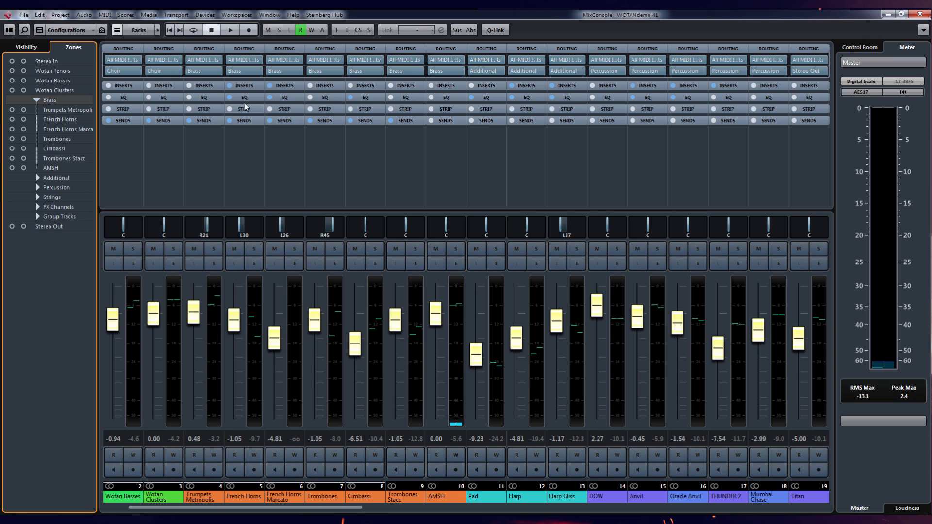
{"action": "left_click", "coordinate": [246, 86]}
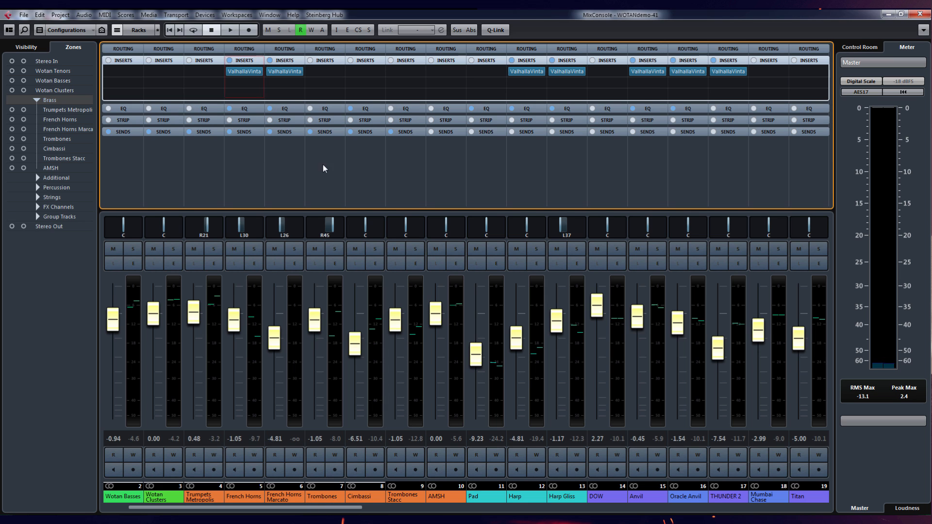
{"action": "left_click", "coordinate": [243, 108]}
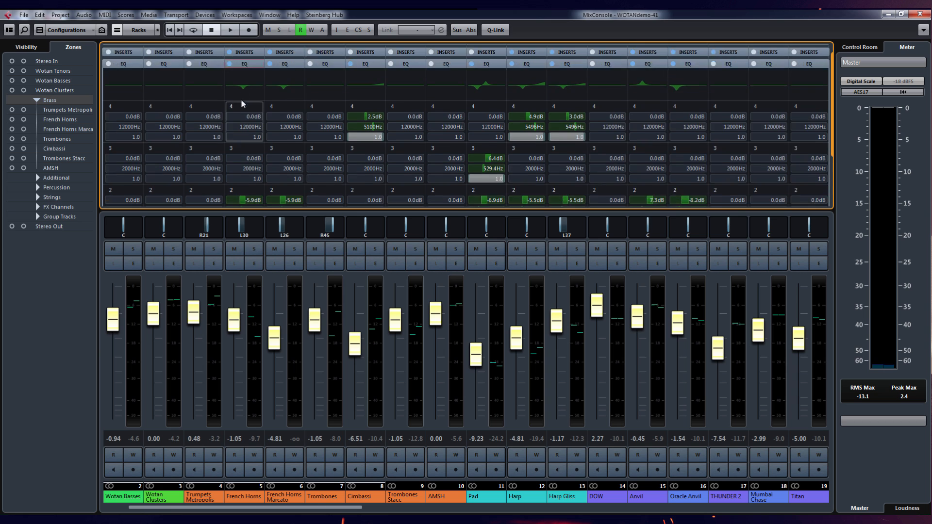
{"action": "left_click", "coordinate": [243, 49]}
{"action": "left_click", "coordinate": [245, 61]}
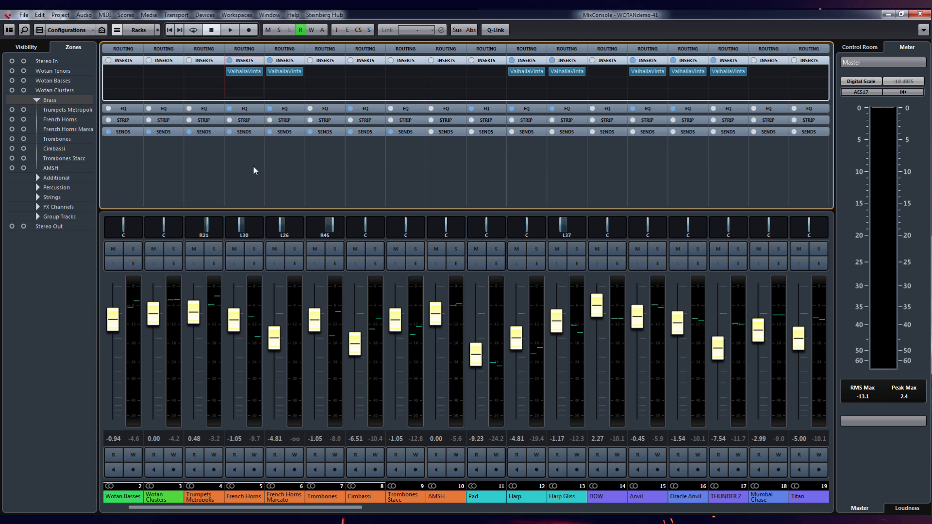
Inspect the ValhallaVintageVerb settings on the French Horns channel and close the plug-in
{"action": "left_click", "coordinate": [244, 73]}
{"action": "left_click_drag", "start_coordinate": [931, 153], "coordinate": [516, 151]}
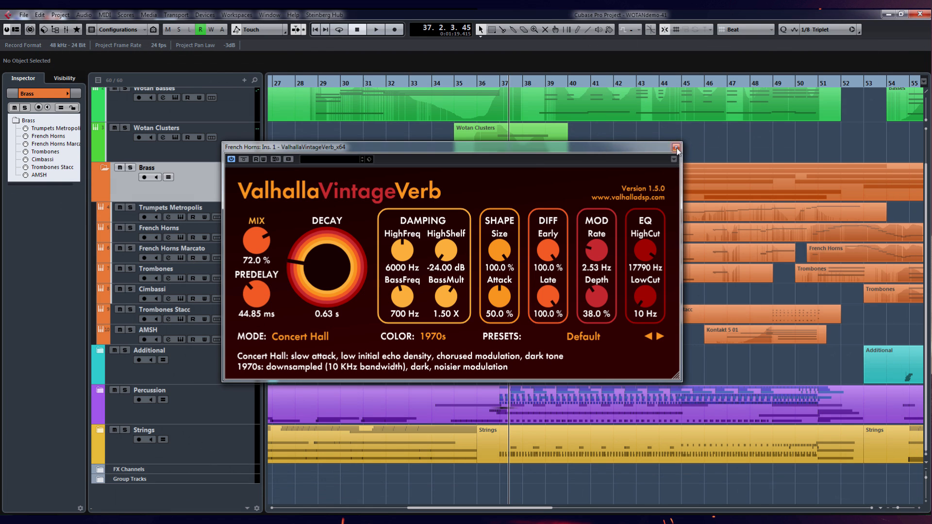
{"action": "left_click", "coordinate": [676, 147]}
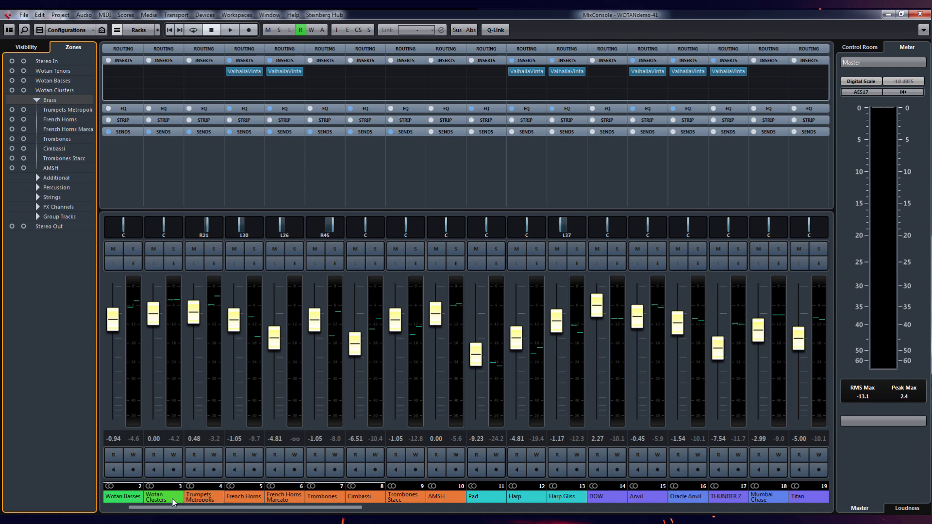
Show the output routing of the reverb and group channels, with the Brass group channel selected
{"action": "left_click_drag", "start_coordinate": [297, 508], "coordinate": [759, 509]}
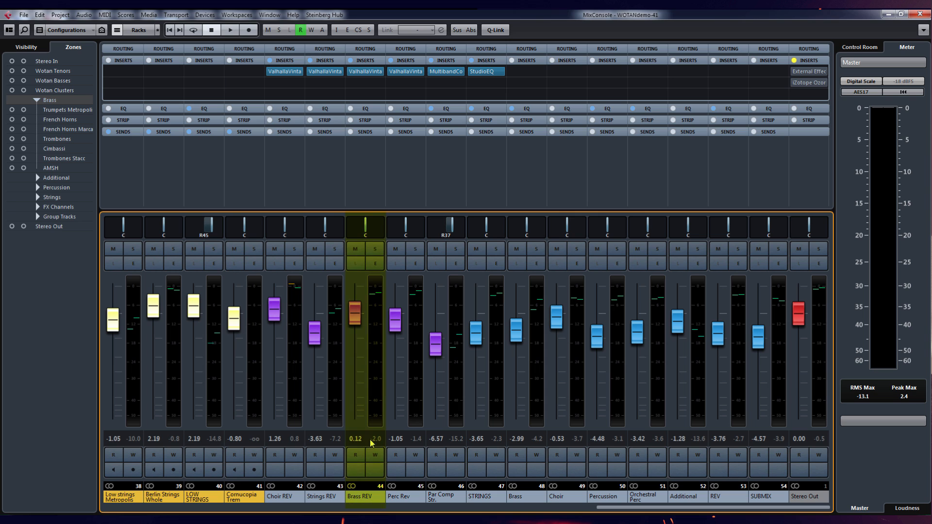
{"action": "left_click", "coordinate": [504, 286]}
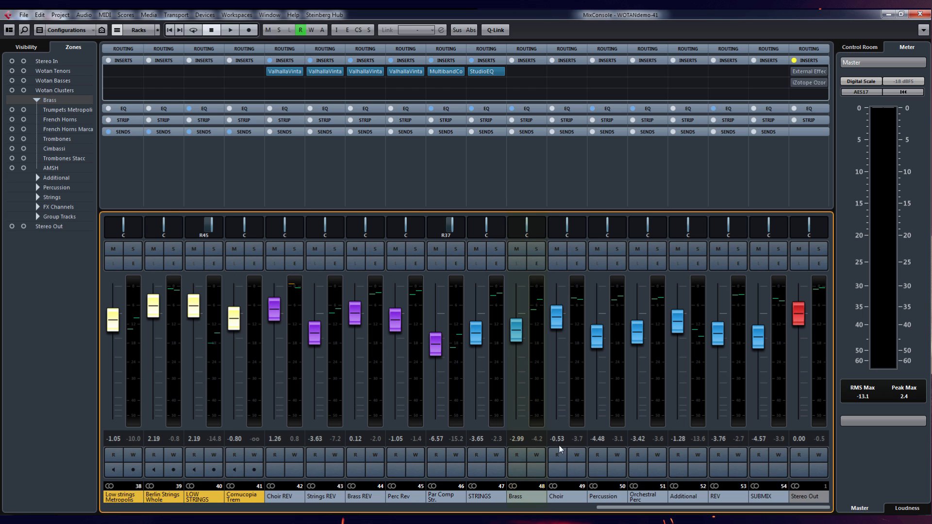
{"action": "left_click", "coordinate": [523, 50]}
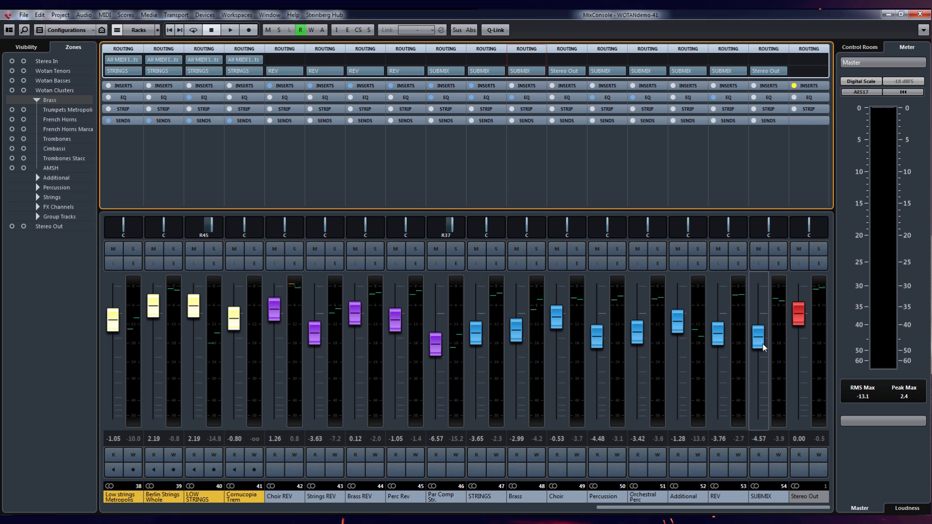
Lower the SUBMIX group fader to -4.91 dB and return to the project arrangement
{"action": "left_click_drag", "start_coordinate": [762, 348], "coordinate": [763, 345]}
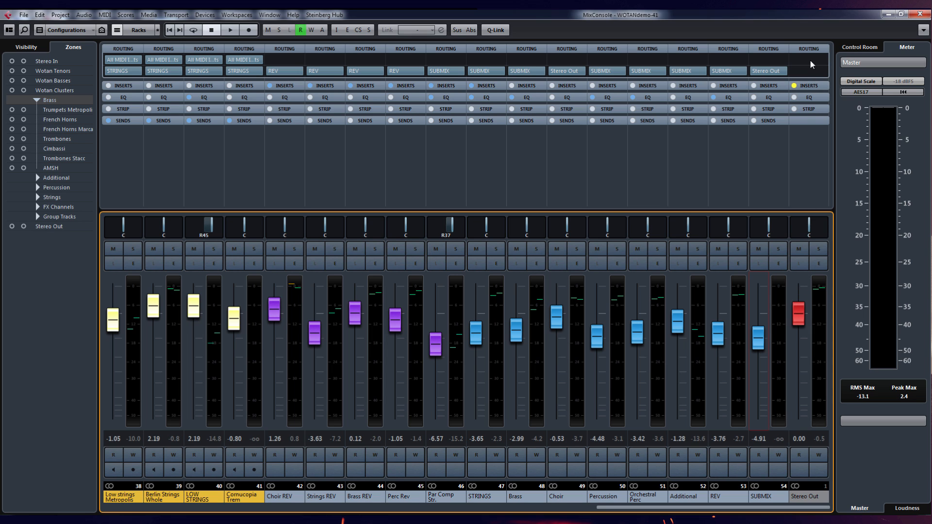
{"action": "left_click_drag", "start_coordinate": [827, 510], "coordinate": [275, 501]}
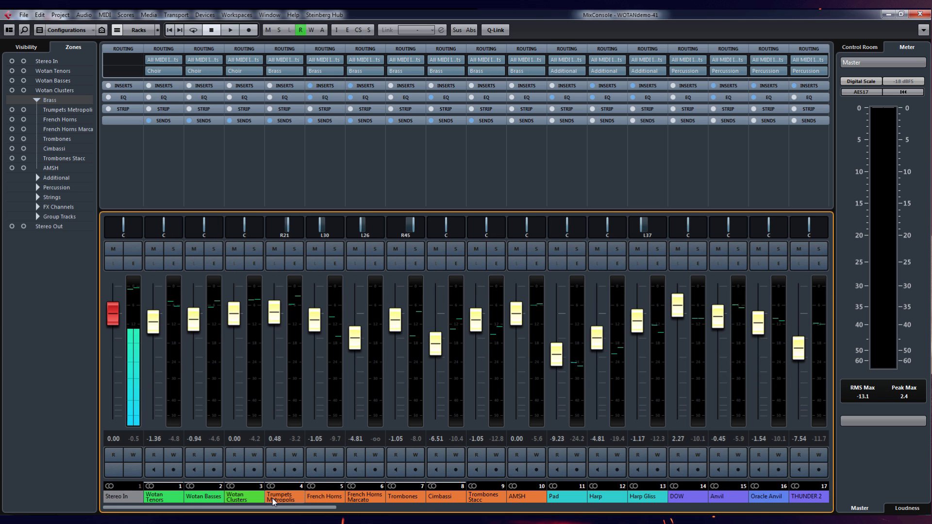
{"action": "key", "text": "F3"}
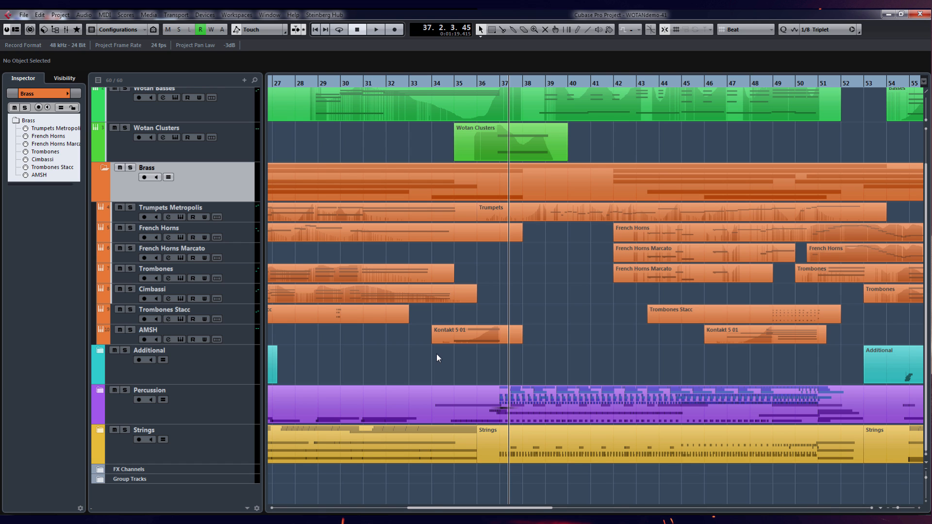
Expand the Additional folder to show its Pad, Harp and Harp Gliss tracks
{"action": "key", "text": "shift+f"}
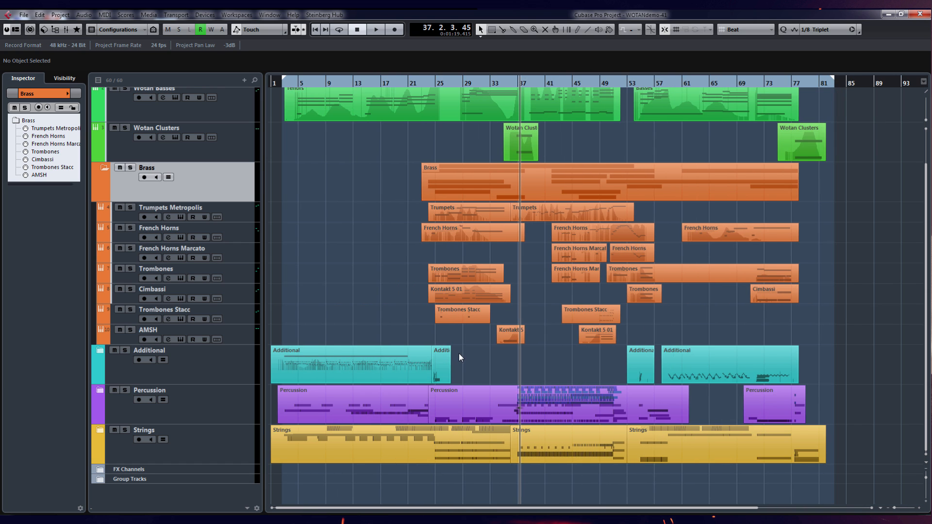
{"action": "key", "text": "g"}
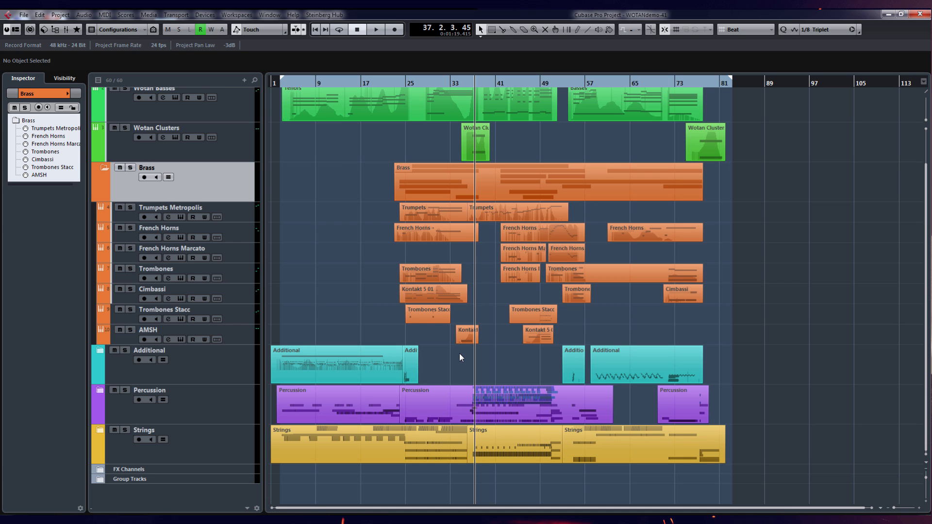
{"action": "left_click", "coordinate": [100, 351]}
{"action": "left_click", "coordinate": [99, 351]}
{"action": "left_click", "coordinate": [99, 350]}
Expand the Percussion folder to show its individual drum and percussion tracks
{"action": "scroll", "coordinate": [122, 389], "scroll_direction": "down", "scroll_amount": 3}
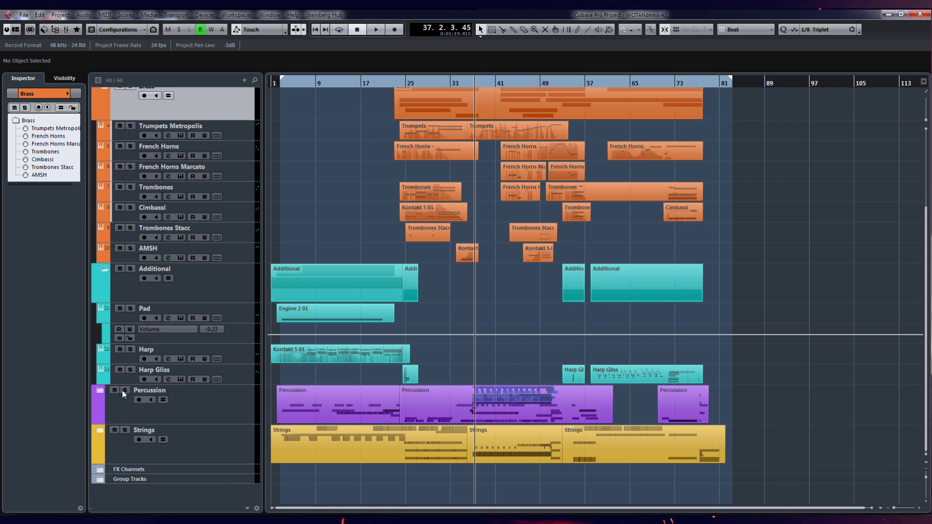
{"action": "left_click", "coordinate": [100, 391]}
{"action": "scroll", "coordinate": [164, 399], "scroll_direction": "down", "scroll_amount": 5}
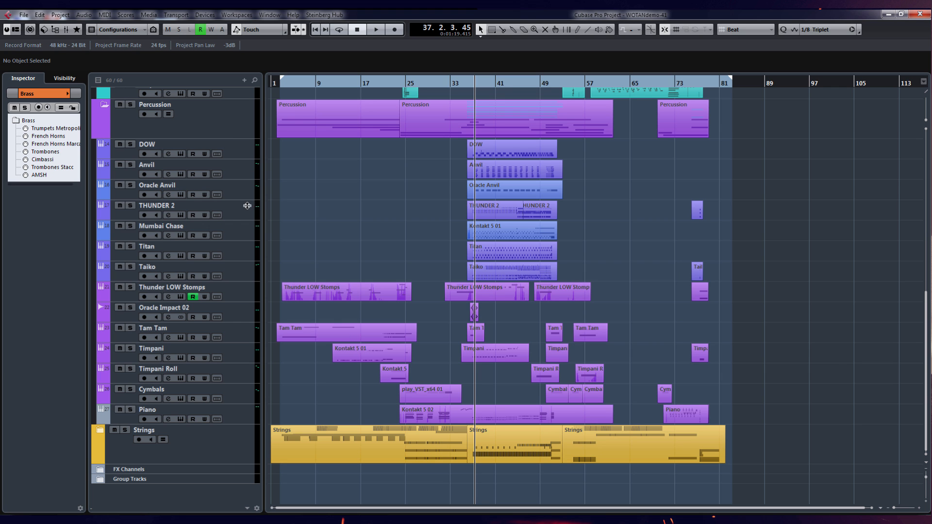
{"action": "scroll", "coordinate": [565, 246], "scroll_direction": "up", "scroll_amount": 3}
Solo the percussion tracks from DOW through Taiko and listen to them from bar 37
{"action": "left_click_drag", "start_coordinate": [130, 145], "coordinate": [130, 197]}
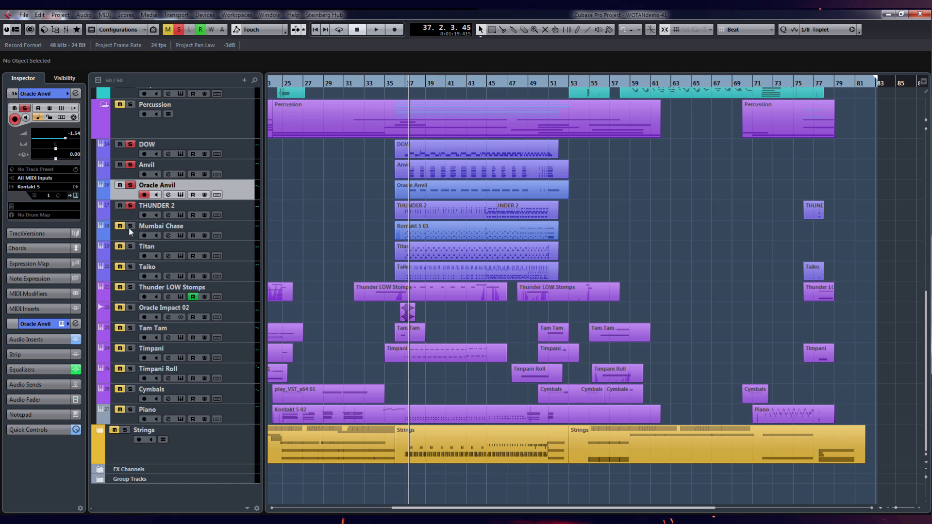
{"action": "key", "text": "space"}
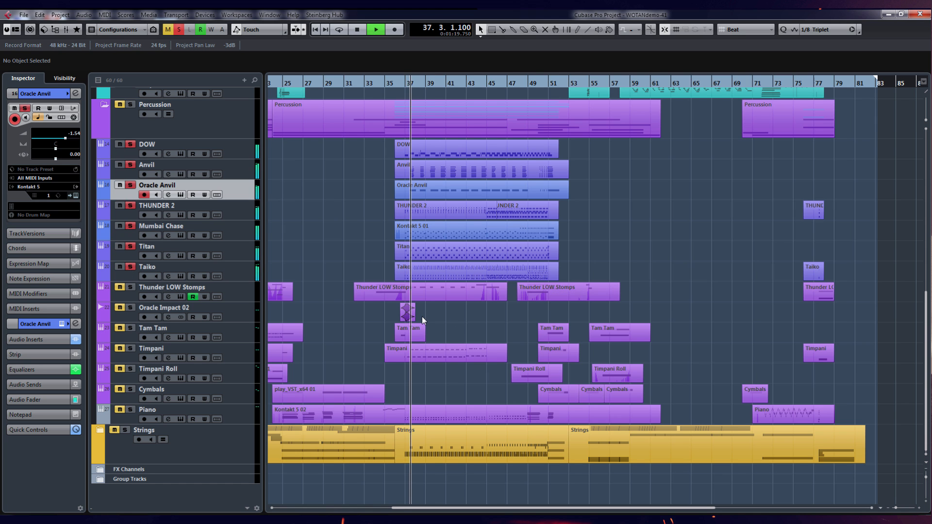
{"action": "scroll", "coordinate": [421, 317], "scroll_direction": "up", "scroll_amount": 4}
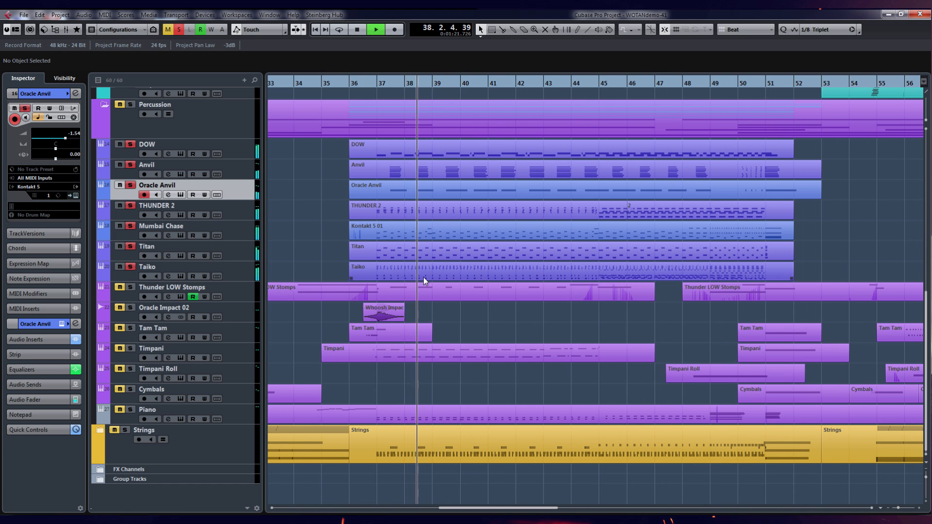
{"action": "key", "text": "space"}
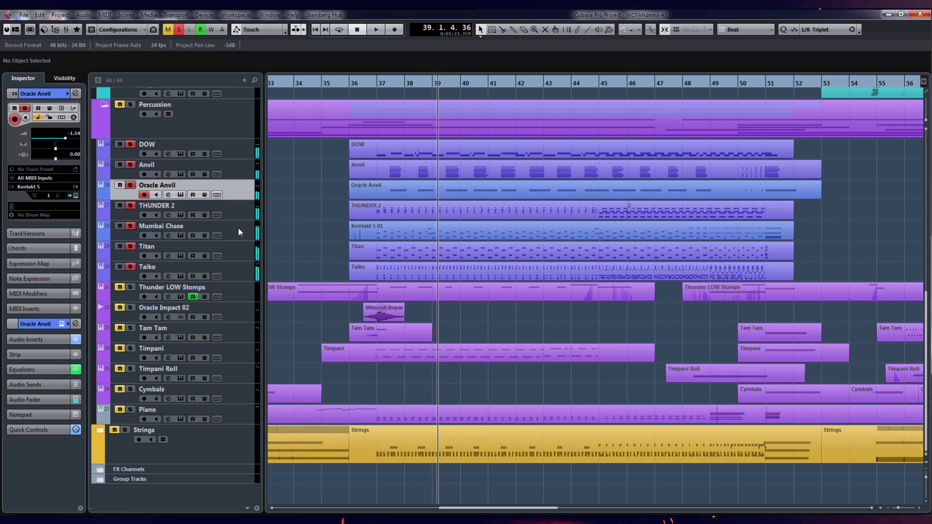
Select the Mumbai Chase track and solo the entire Percussion folder
{"action": "left_click", "coordinate": [238, 227]}
{"action": "left_click", "coordinate": [247, 255]}
{"action": "left_click_drag", "start_coordinate": [62, 138], "coordinate": [58, 140]}
{"action": "left_click", "coordinate": [239, 231]}
{"action": "scroll", "coordinate": [214, 159], "scroll_direction": "left", "scroll_amount": 4}
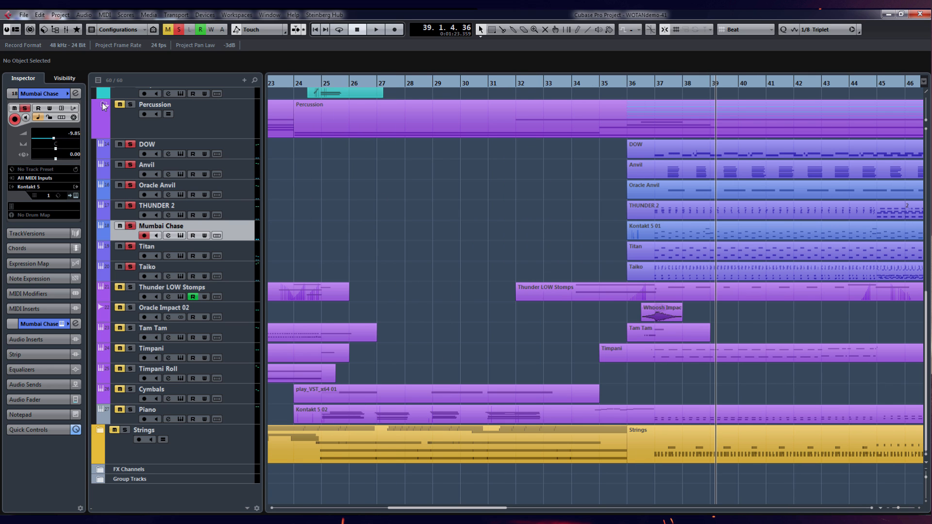
{"action": "left_click", "coordinate": [131, 106]}
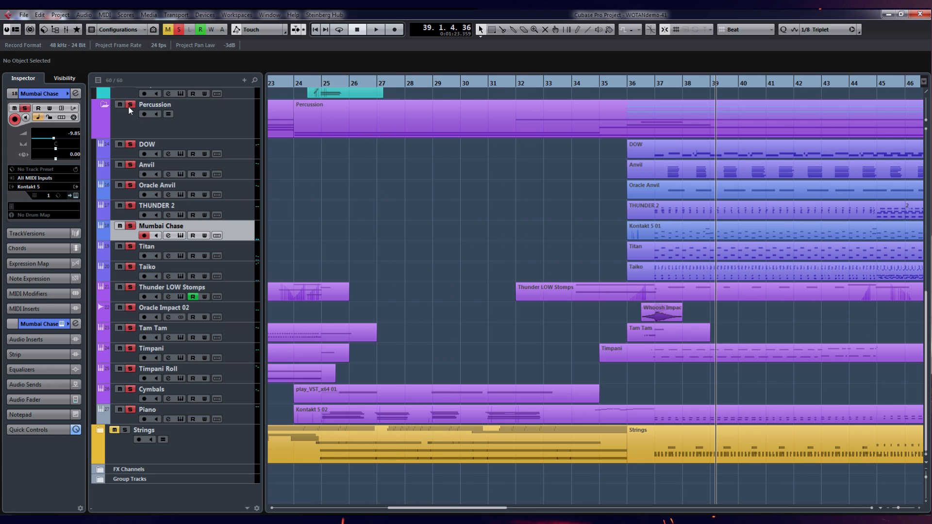
Clear the Percussion folder's solo and solo only the Timpani and Tam Tam tracks
{"action": "left_click", "coordinate": [130, 106]}
{"action": "scroll", "coordinate": [520, 244], "scroll_direction": "down", "scroll_amount": 2}
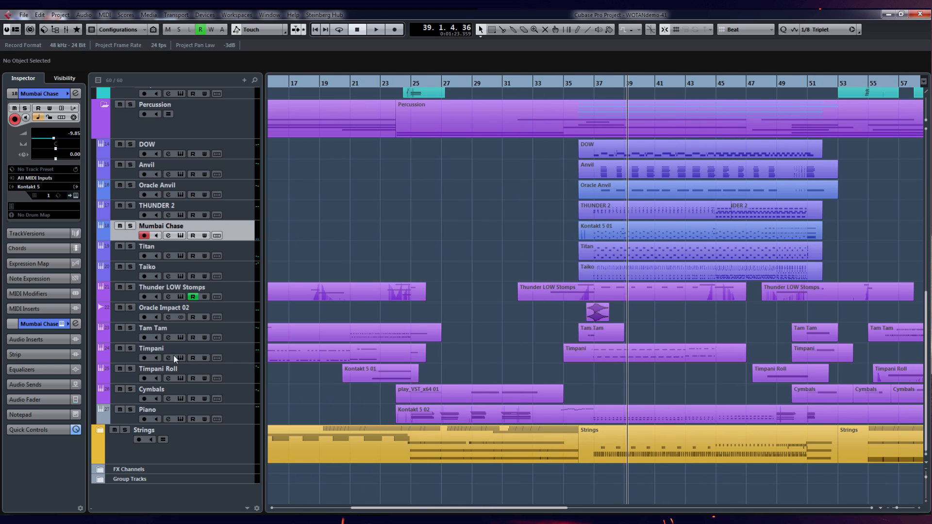
{"action": "left_click", "coordinate": [131, 348]}
{"action": "left_click", "coordinate": [130, 327]}
Listen to the soloed Timpani and Tam Tam from bar 36, and clear both solos
{"action": "scroll", "coordinate": [661, 332], "scroll_direction": "up", "scroll_amount": 2}
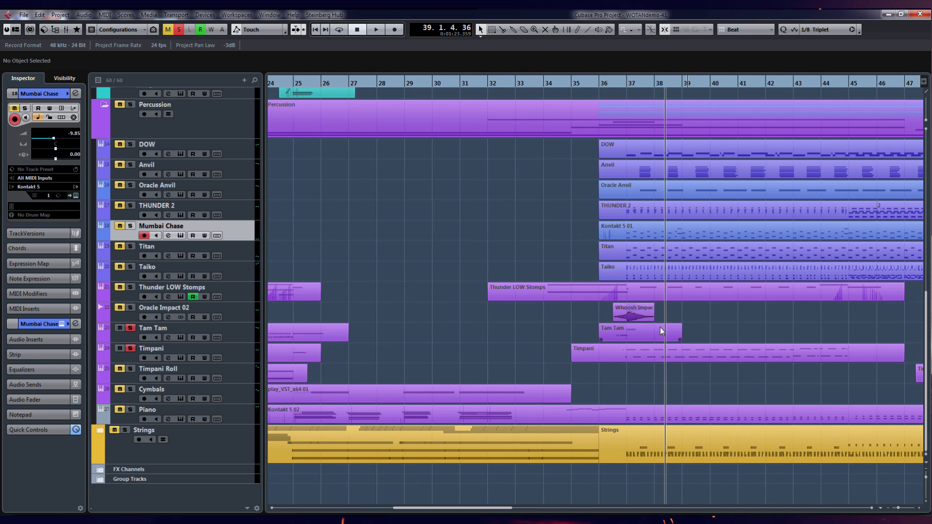
{"action": "scroll", "coordinate": [661, 331], "scroll_direction": "up", "scroll_amount": 1}
{"action": "left_click", "coordinate": [589, 84]}
{"action": "key", "text": "space"}
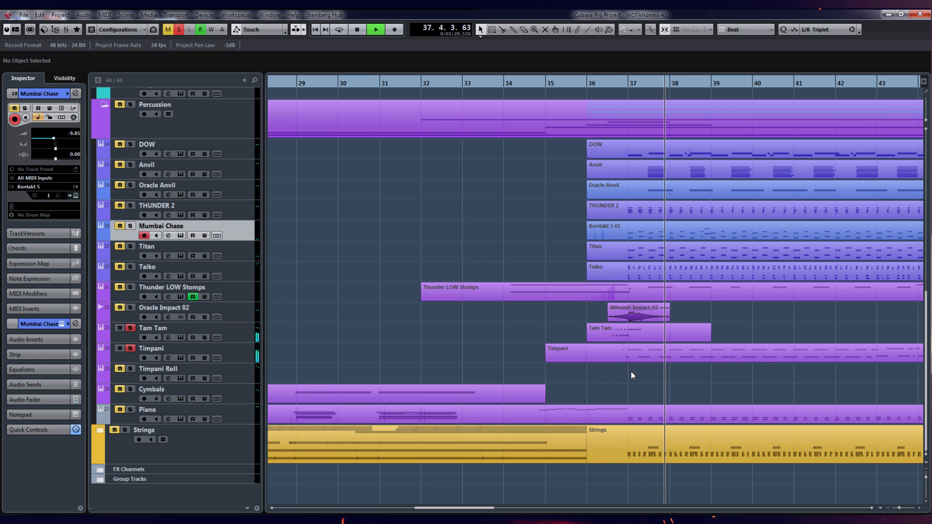
{"action": "key", "text": "space"}
{"action": "left_click", "coordinate": [131, 330]}
{"action": "left_click", "coordinate": [130, 349]}
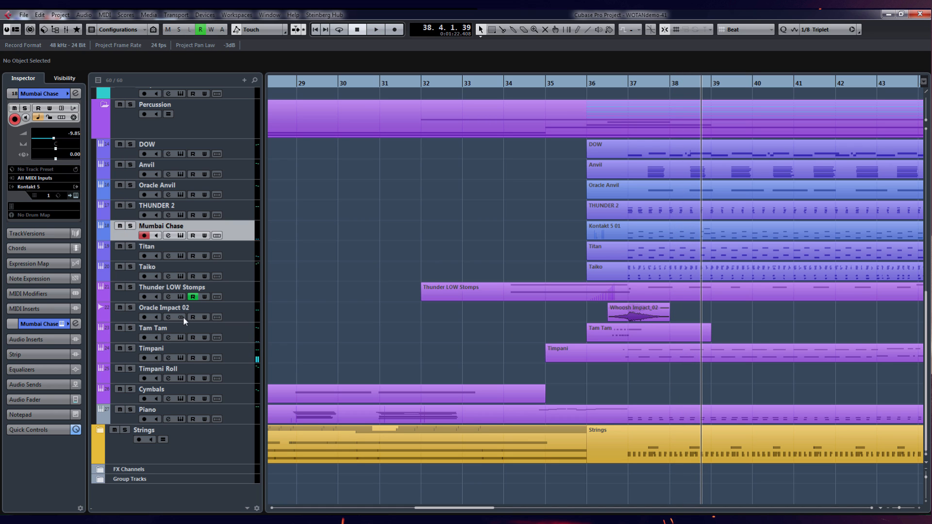
Select the Oracle Impact 02 track and examine its Whoosh Impact_02 audio event near bar 37
{"action": "left_click", "coordinate": [157, 313]}
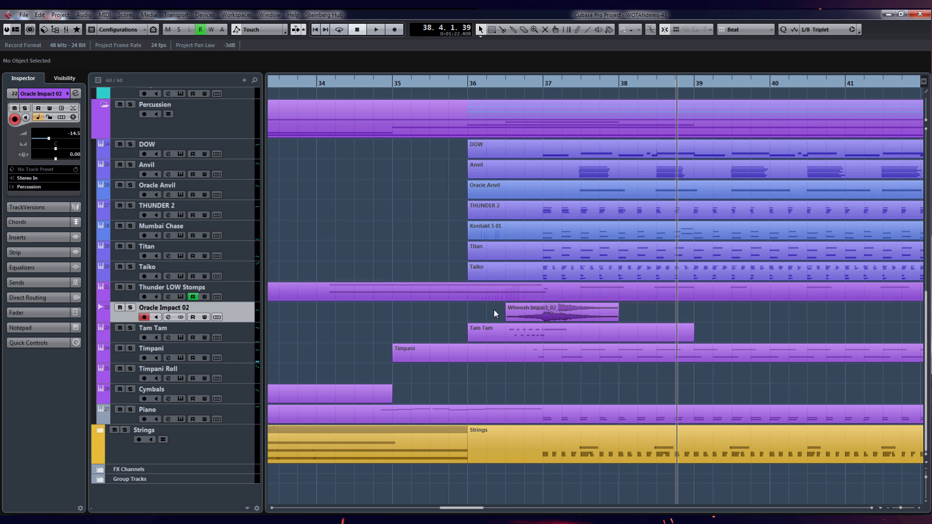
{"action": "scroll", "coordinate": [633, 329], "scroll_direction": "down", "scroll_amount": 6}
{"action": "scroll", "coordinate": [631, 331], "scroll_direction": "down", "scroll_amount": 4}
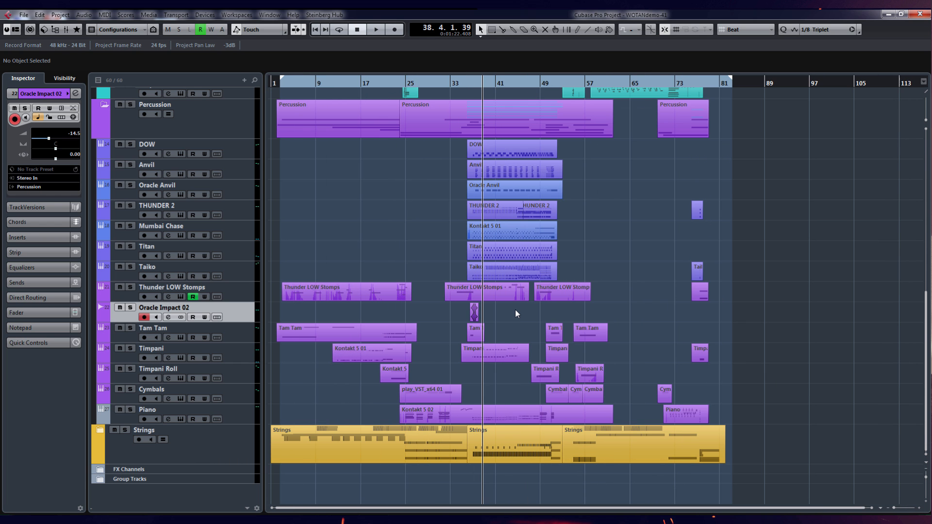
{"action": "scroll", "coordinate": [475, 318], "scroll_direction": "up", "scroll_amount": 10}
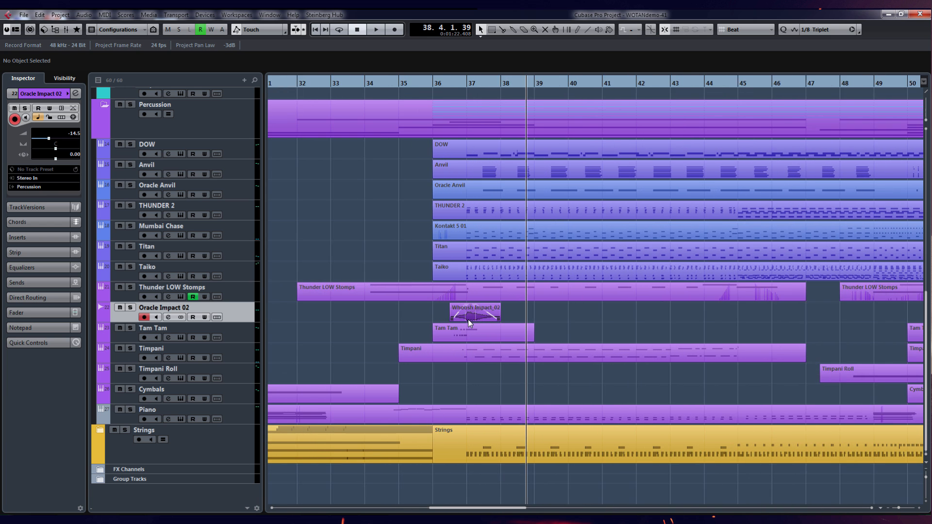
{"action": "scroll", "coordinate": [467, 320], "scroll_direction": "up", "scroll_amount": 4}
{"action": "scroll", "coordinate": [477, 319], "scroll_direction": "up", "scroll_amount": 2}
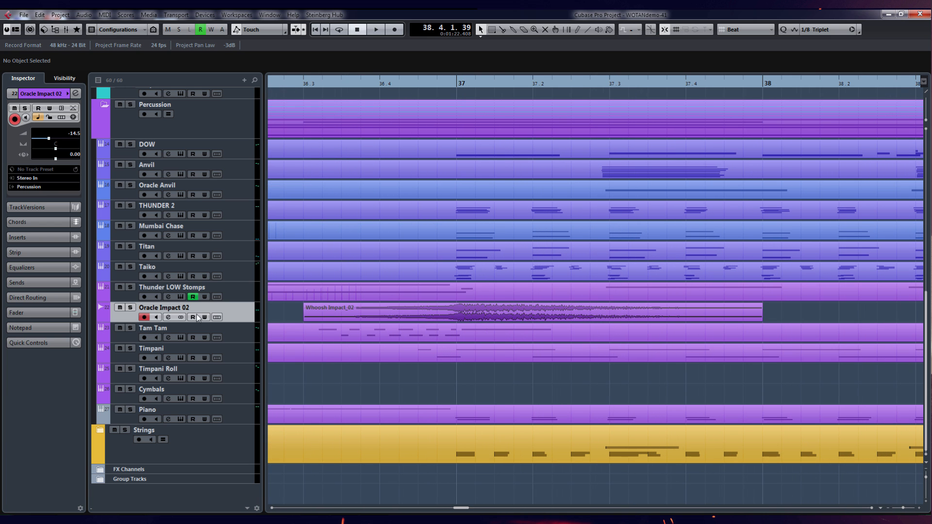
{"action": "scroll", "coordinate": [374, 344], "scroll_direction": "down", "scroll_amount": 5}
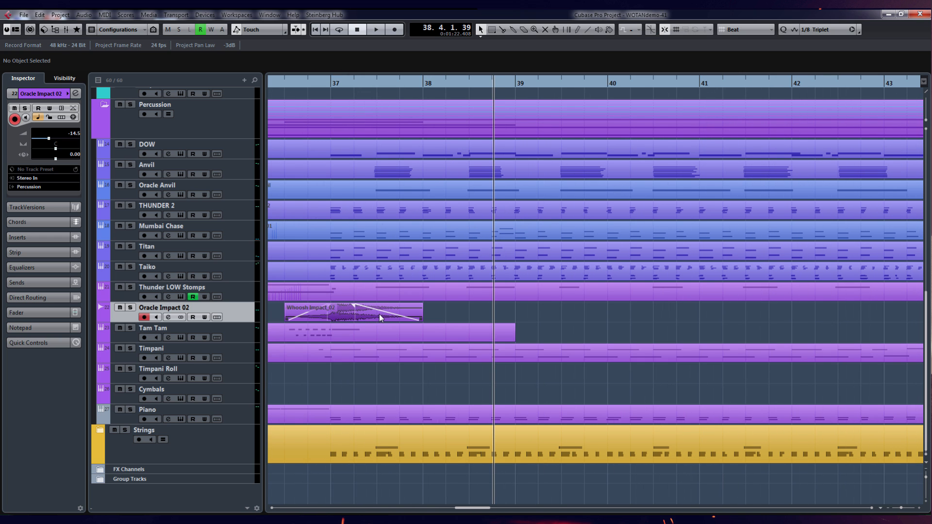
{"action": "scroll", "coordinate": [379, 315], "scroll_direction": "down", "scroll_amount": 5}
{"action": "left_click_drag", "start_coordinate": [319, 314], "coordinate": [225, 313]}
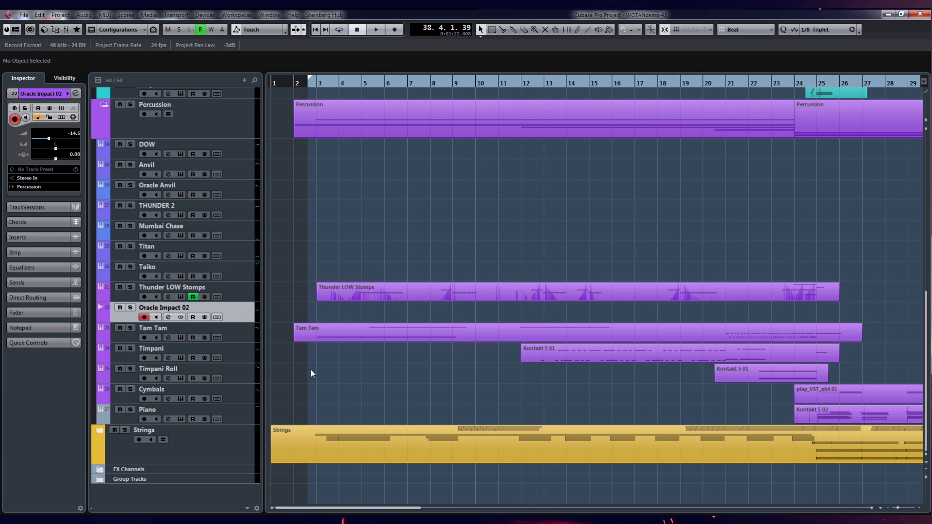
Expand the Strings folder and review its tracks from Celli Emotional to Cornucopia Trem
{"action": "scroll", "coordinate": [314, 393], "scroll_direction": "down", "scroll_amount": 4}
{"action": "left_click", "coordinate": [103, 431]}
{"action": "scroll", "coordinate": [383, 318], "scroll_direction": "down", "scroll_amount": 10}
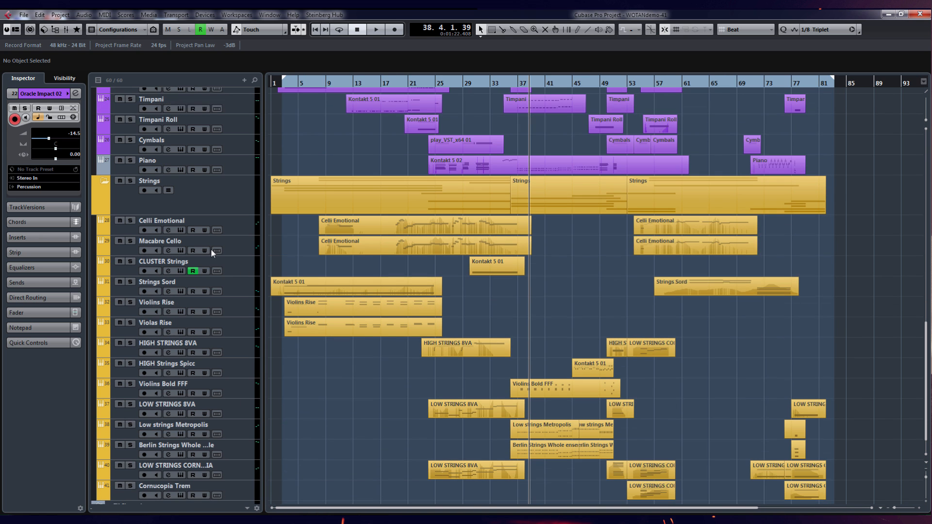
{"action": "scroll", "coordinate": [503, 402], "scroll_direction": "up", "scroll_amount": 2}
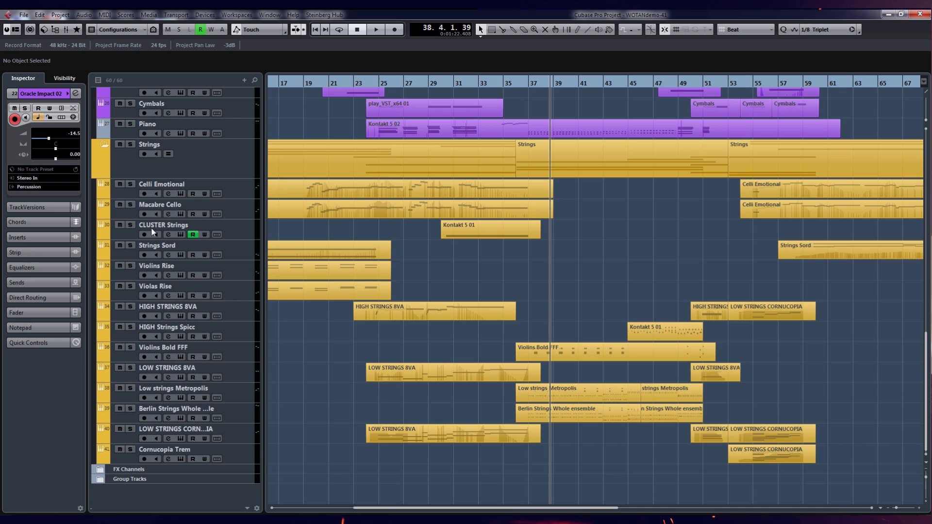
{"action": "scroll", "coordinate": [334, 267], "scroll_direction": "left", "scroll_amount": 5}
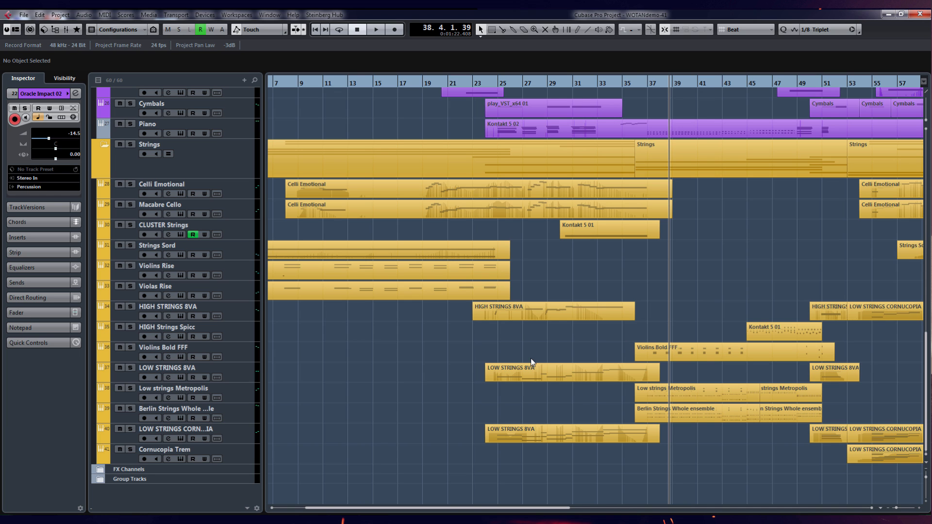
Solo the LOW STRINGS 8VA track and listen to it from bar 24
{"action": "scroll", "coordinate": [531, 358], "scroll_direction": "up", "scroll_amount": 3}
{"action": "left_click", "coordinate": [429, 82]}
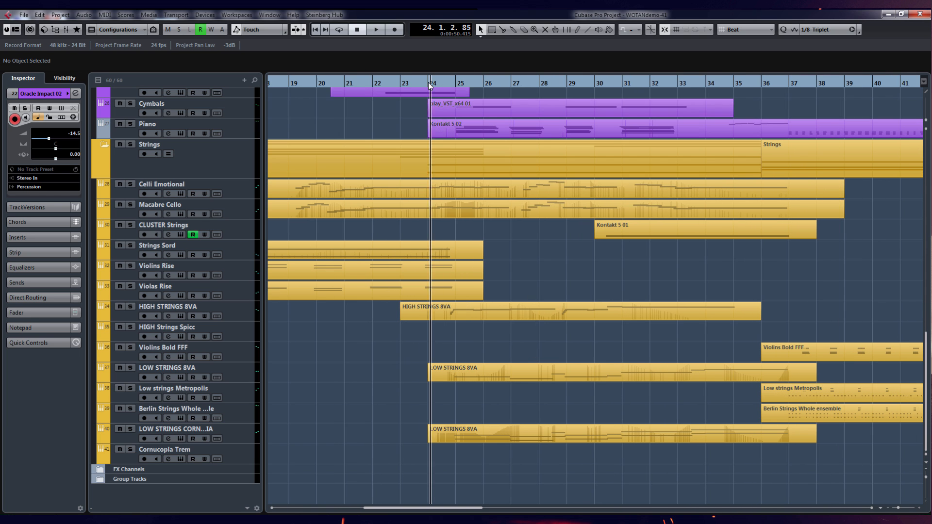
{"action": "left_click", "coordinate": [130, 368]}
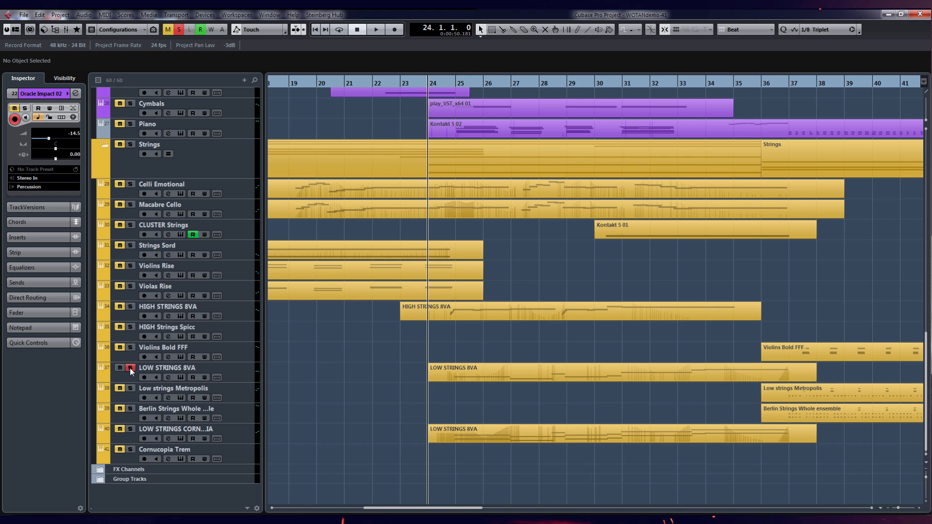
{"action": "scroll", "coordinate": [505, 411], "scroll_direction": "up", "scroll_amount": 2}
{"action": "key", "text": "space"}
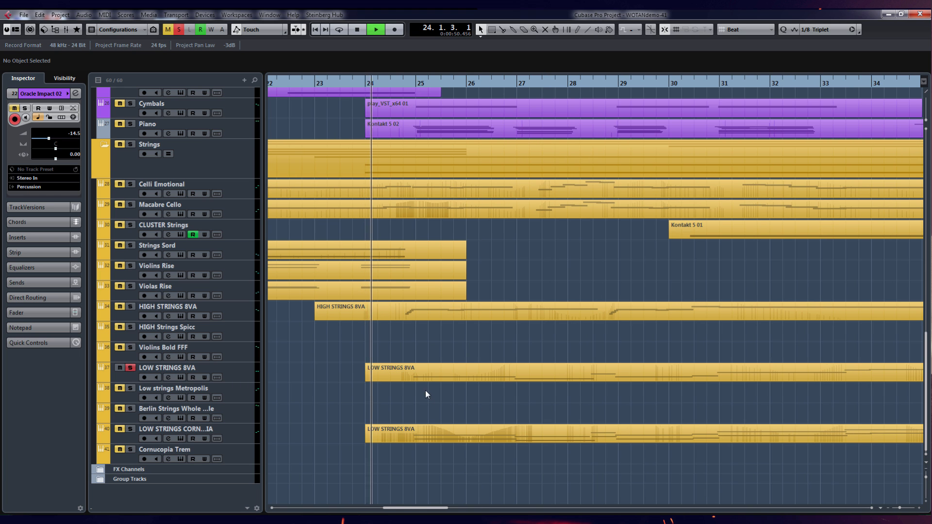
{"action": "key", "text": "space"}
{"action": "scroll", "coordinate": [425, 399], "scroll_direction": "up", "scroll_amount": 2}
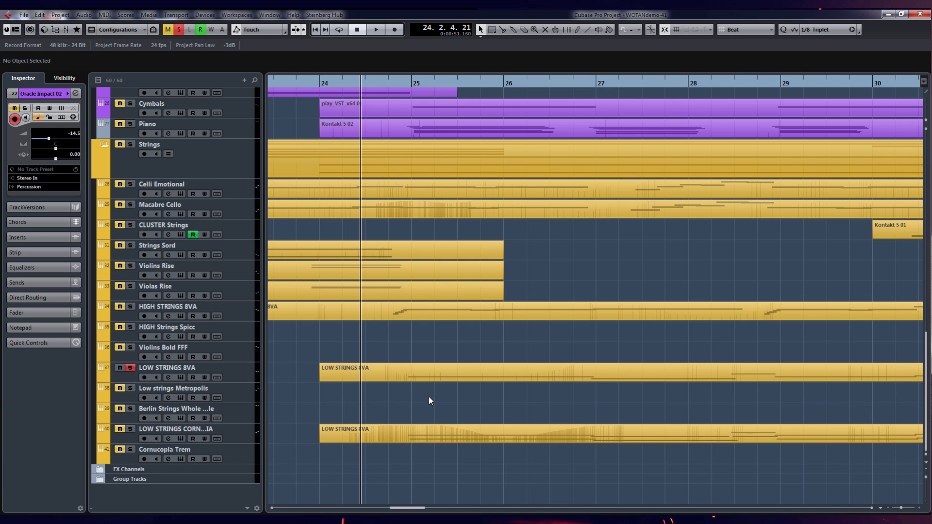
{"action": "scroll", "coordinate": [429, 397], "scroll_direction": "down", "scroll_amount": 3}
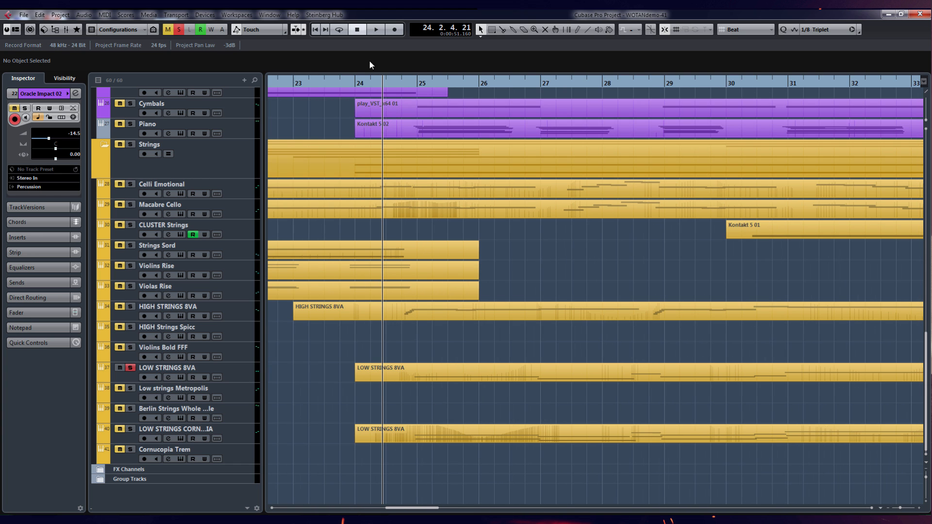
{"action": "left_click", "coordinate": [370, 84]}
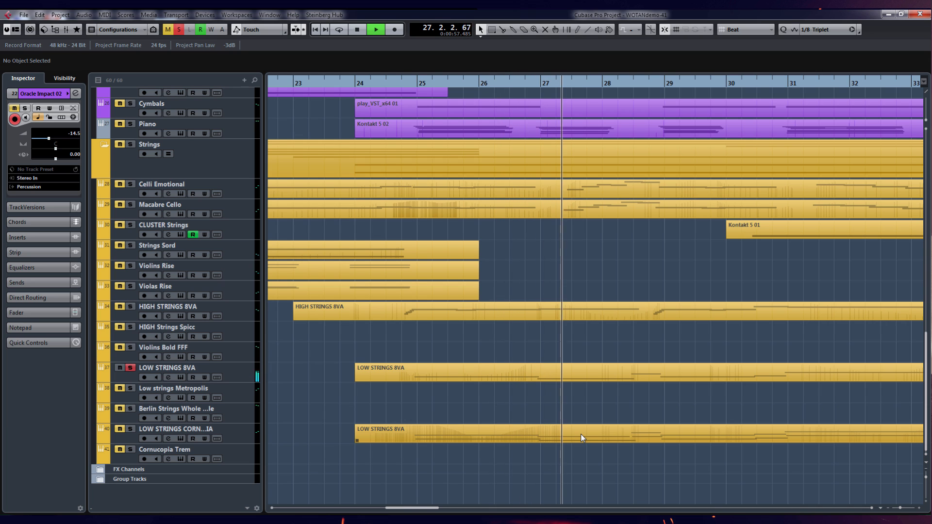
{"action": "key", "text": "space"}
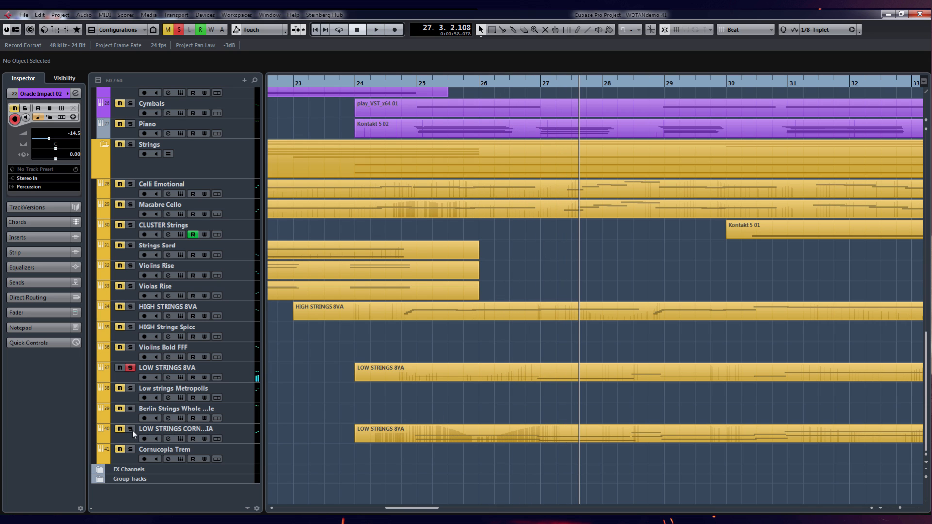
Solo the LOW STRINGS CORNUCOPIA track together with LOW STRINGS 8VA and check its instrument window
{"action": "left_click", "coordinate": [164, 432]}
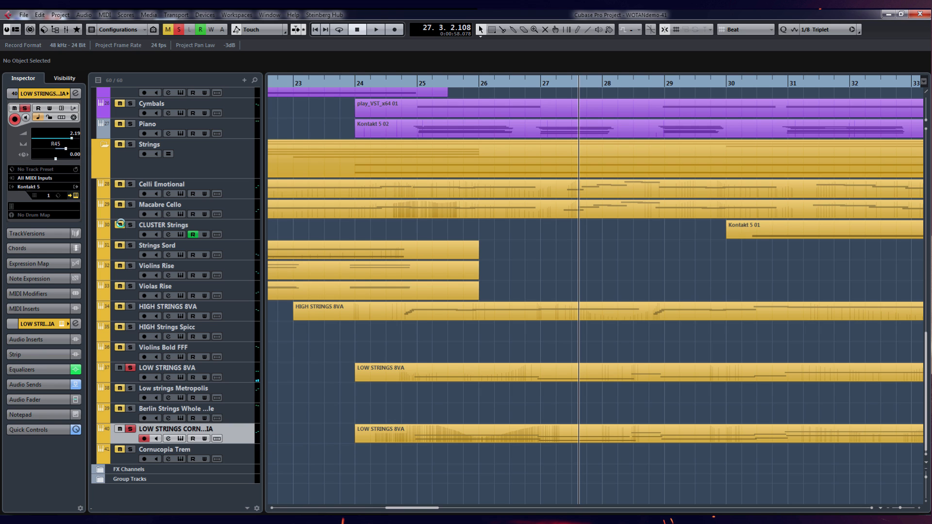
{"action": "left_click", "coordinate": [181, 438]}
{"action": "left_click_drag", "start_coordinate": [853, 266], "coordinate": [873, 80]}
{"action": "left_click", "coordinate": [855, 69]}
Listen to the two soloed low strings tracks together from bar 24
{"action": "left_click", "coordinate": [375, 83]}
{"action": "left_click", "coordinate": [385, 85]}
{"action": "key", "text": "space"}
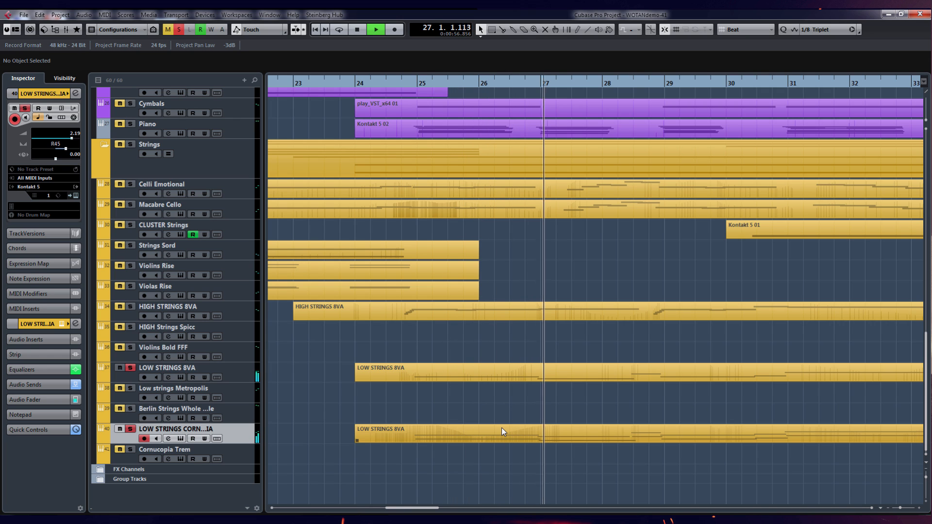
{"action": "key", "text": "space"}
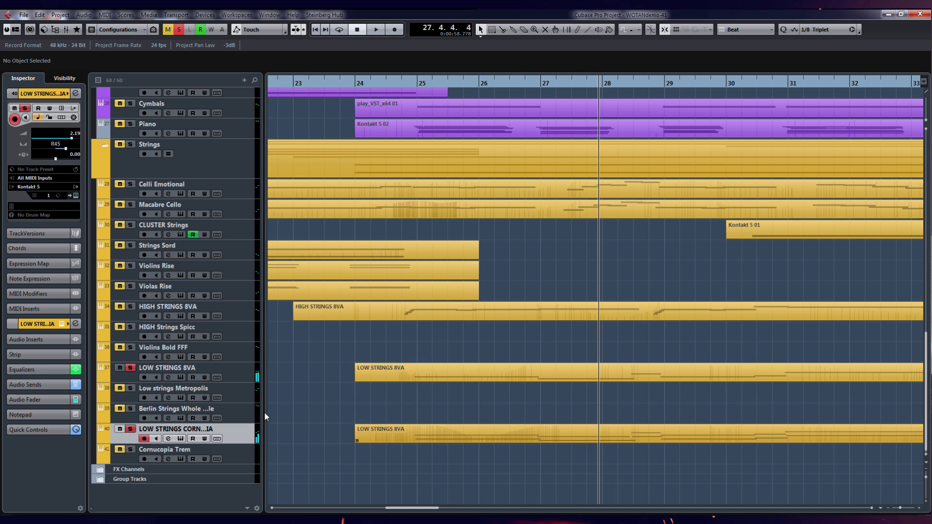
Clear all solos on the Strings folder's tracks
{"action": "scroll", "coordinate": [500, 374], "scroll_direction": "up", "scroll_amount": 6}
{"action": "scroll", "coordinate": [500, 375], "scroll_direction": "up", "scroll_amount": 4}
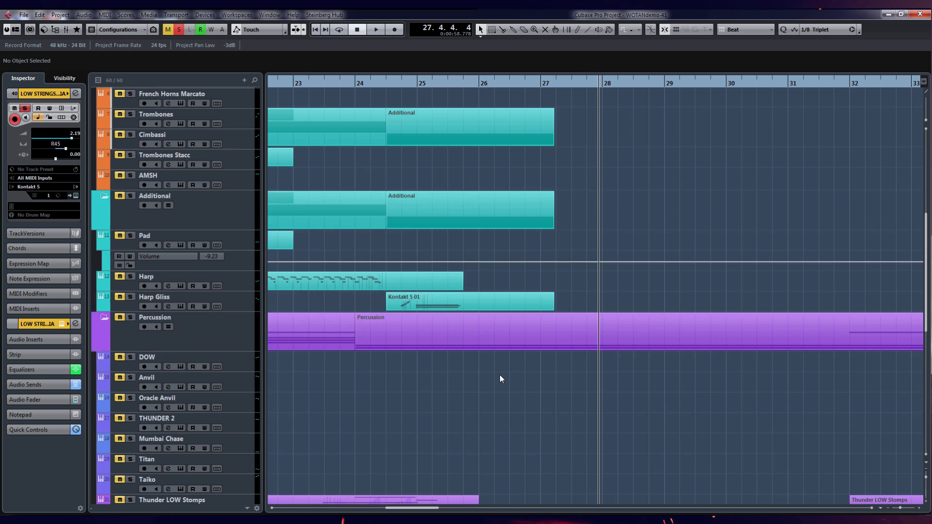
{"action": "scroll", "coordinate": [499, 375], "scroll_direction": "down", "scroll_amount": 12}
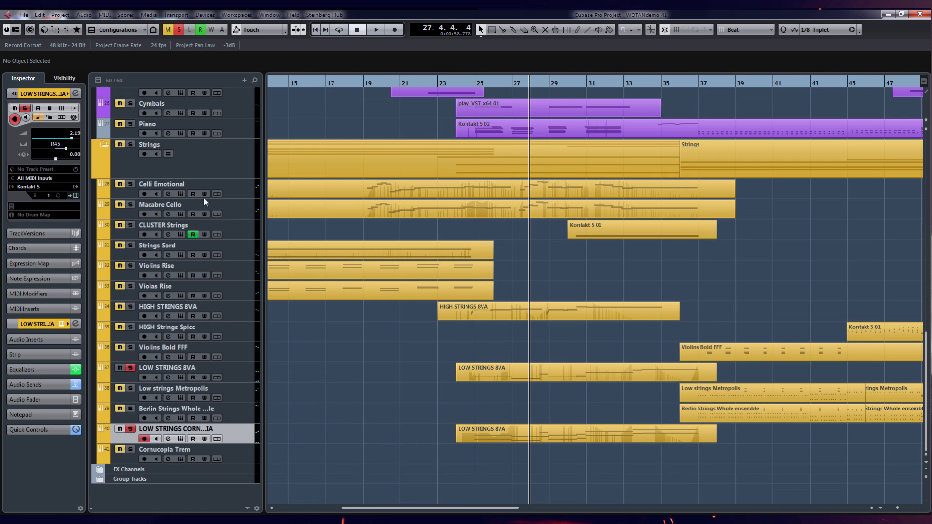
{"action": "left_click", "coordinate": [131, 145]}
{"action": "left_click", "coordinate": [130, 144]}
Select the Wotan Tenors track and open its Kontakt instrument
{"action": "scroll", "coordinate": [471, 256], "scroll_direction": "up", "scroll_amount": 11}
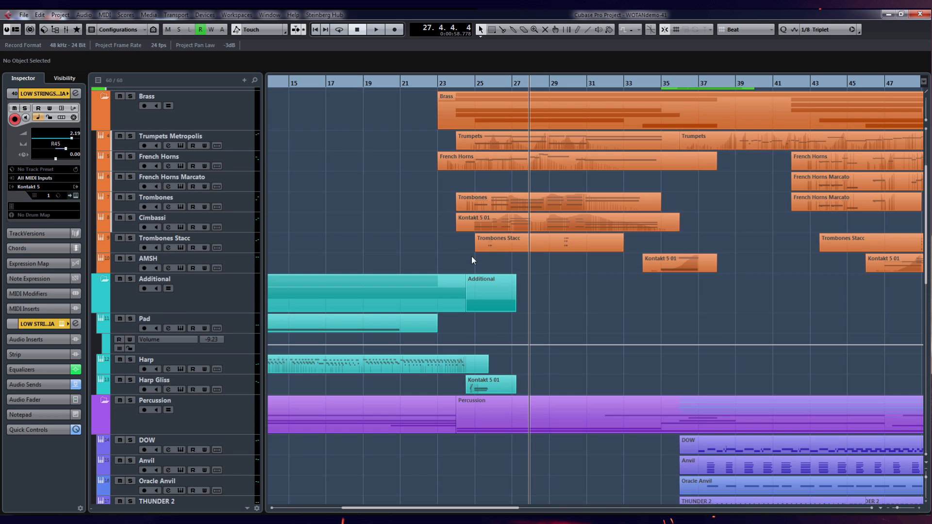
{"action": "scroll", "coordinate": [340, 278], "scroll_direction": "down", "scroll_amount": 8}
{"action": "scroll", "coordinate": [340, 287], "scroll_direction": "up", "scroll_amount": 10}
{"action": "scroll", "coordinate": [357, 178], "scroll_direction": "down", "scroll_amount": 3}
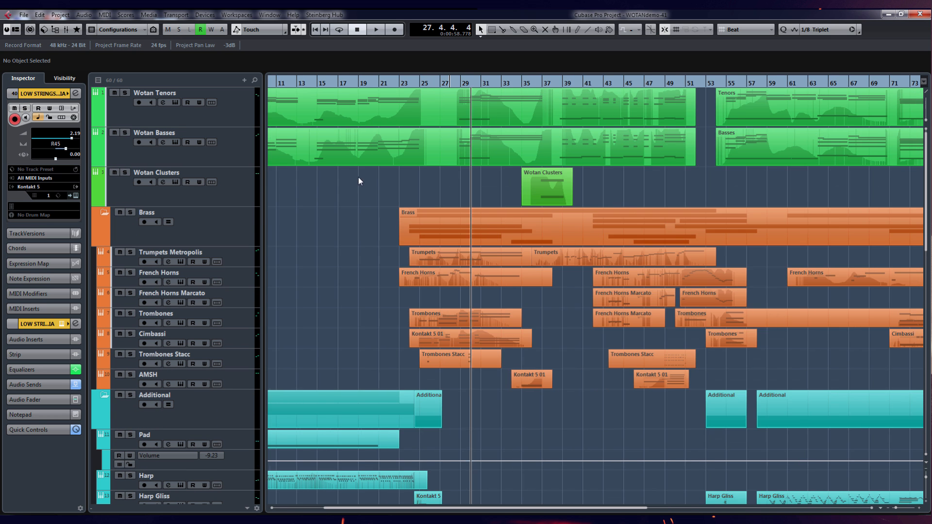
{"action": "left_click_drag", "start_coordinate": [372, 184], "coordinate": [164, 186]}
{"action": "left_click", "coordinate": [174, 94]}
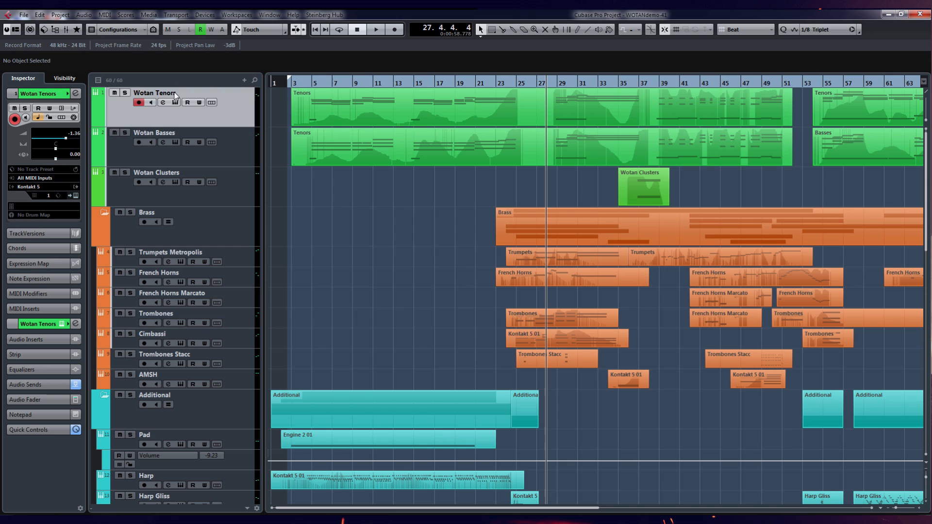
{"action": "left_click", "coordinate": [156, 135]}
{"action": "left_click", "coordinate": [115, 110]}
{"action": "left_click", "coordinate": [75, 199]}
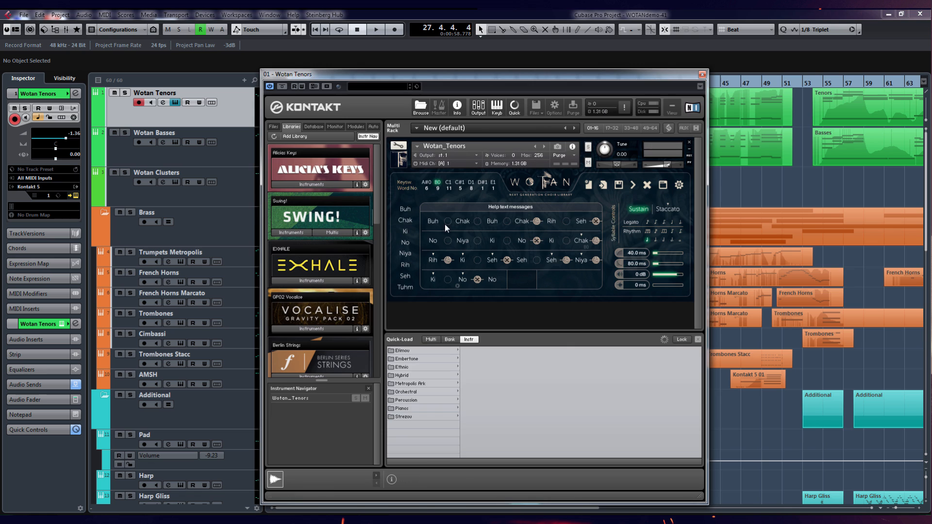
Replace Kontakt's Quick-Load browser with the on-screen keyboard and move the window clear of the first Tenors part
{"action": "left_click", "coordinate": [698, 340]}
{"action": "left_click", "coordinate": [698, 334]}
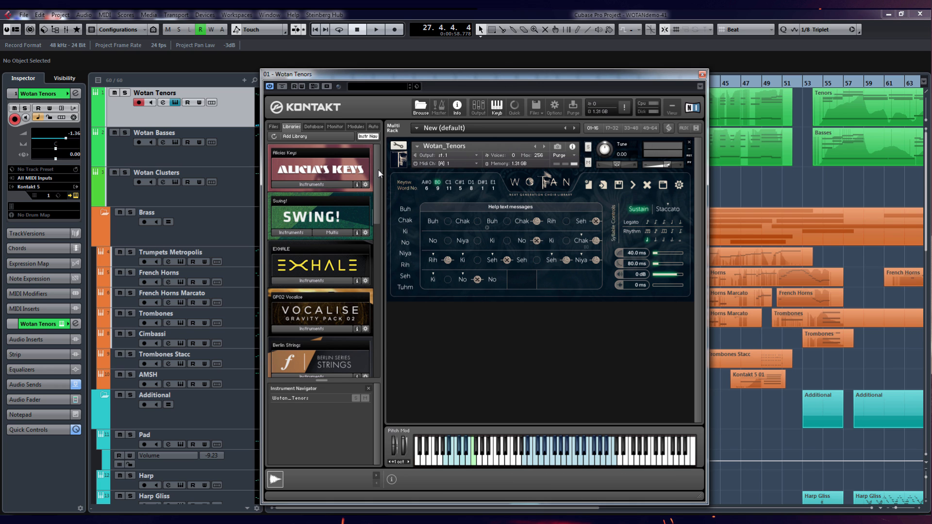
{"action": "left_click_drag", "start_coordinate": [407, 83], "coordinate": [553, 66]}
Open the first Tenors part in the Key Editor, examine its notes, keyswitches and modulation curve, and close the editor
{"action": "double_click", "coordinate": [359, 117]}
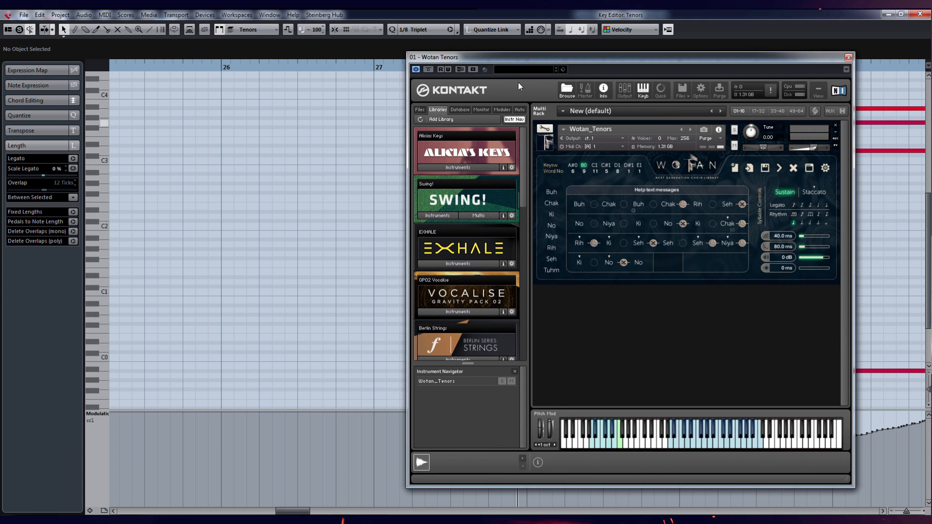
{"action": "left_click", "coordinate": [848, 57]}
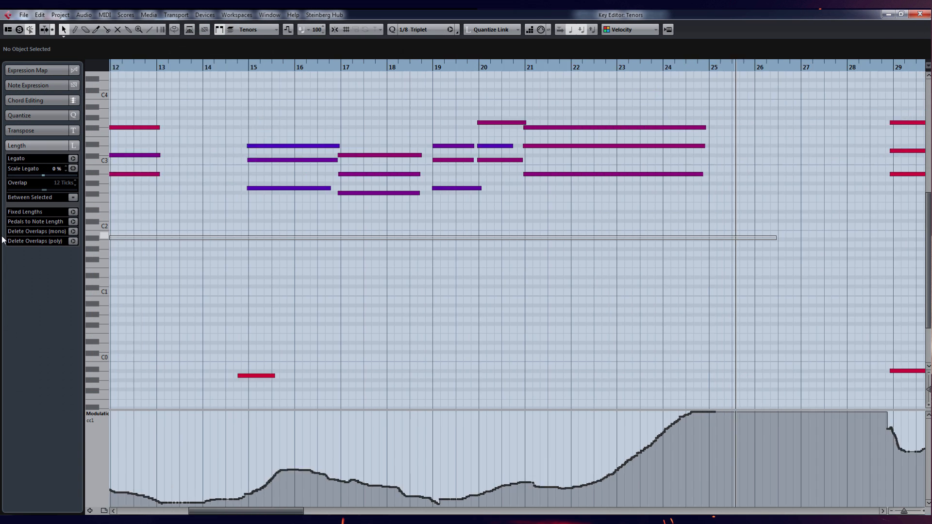
{"action": "scroll", "coordinate": [246, 284], "scroll_direction": "down", "scroll_amount": 4}
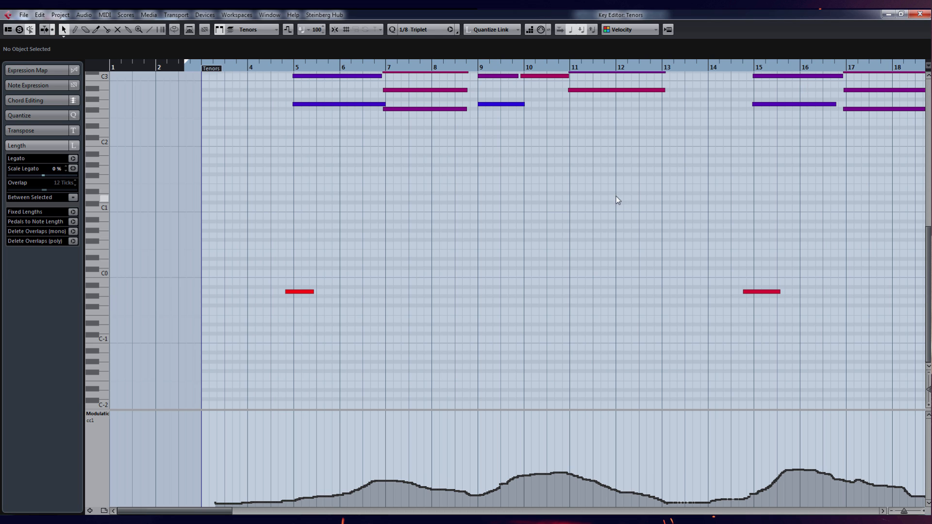
{"action": "scroll", "coordinate": [616, 200], "scroll_direction": "up", "scroll_amount": 6}
{"action": "left_click", "coordinate": [920, 13]}
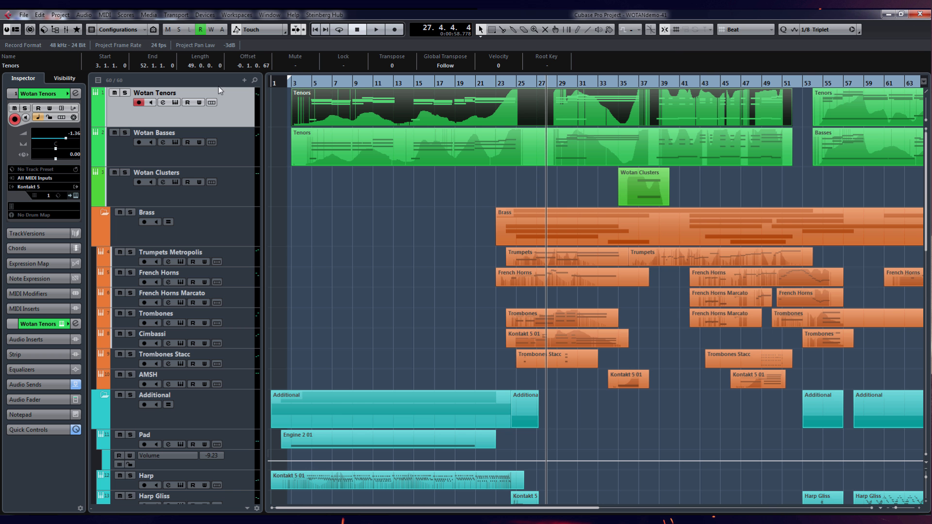
Reopen the Wotan Tenors Kontakt instrument and the first Tenors part in the Key Editor, placing the Kontakt window beside the opening notes
{"action": "left_click", "coordinate": [75, 196]}
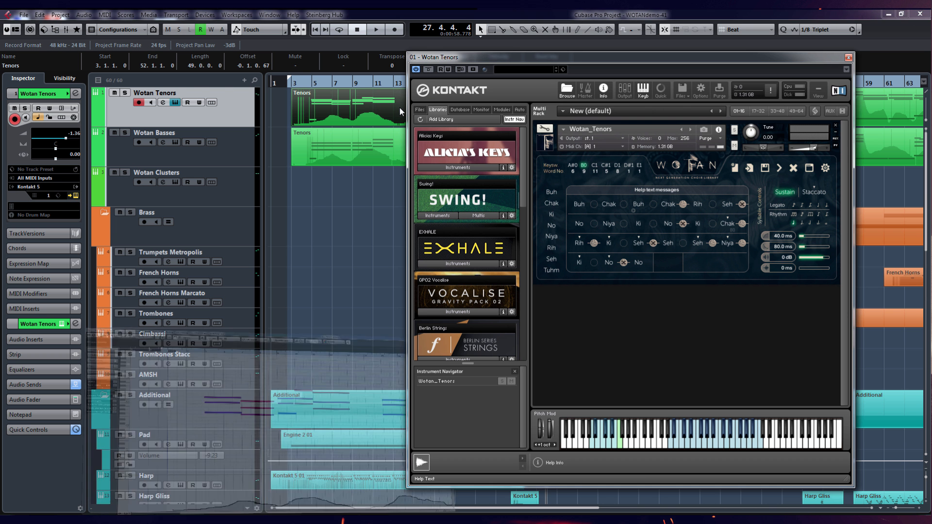
{"action": "double_click", "coordinate": [400, 106]}
{"action": "left_click_drag", "start_coordinate": [458, 55], "coordinate": [606, 53]}
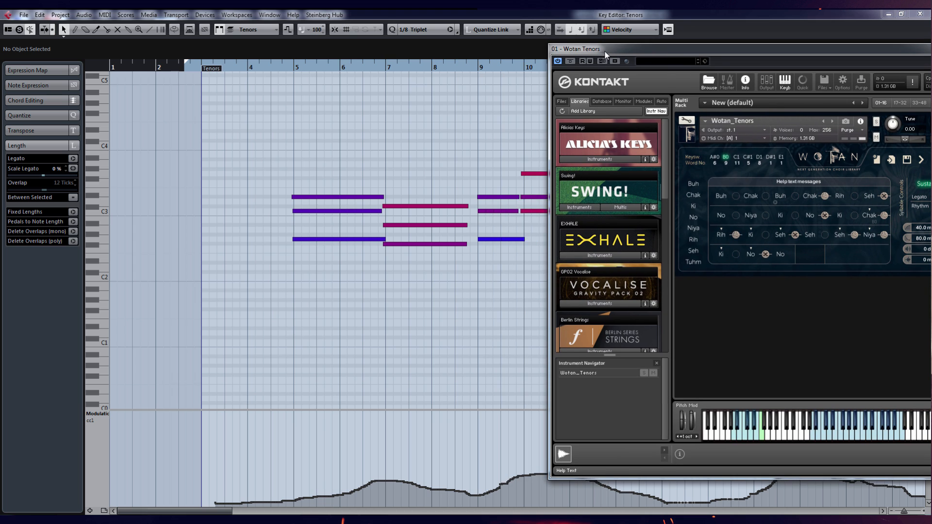
{"action": "key", "text": "g"}
{"action": "key", "text": "g"}
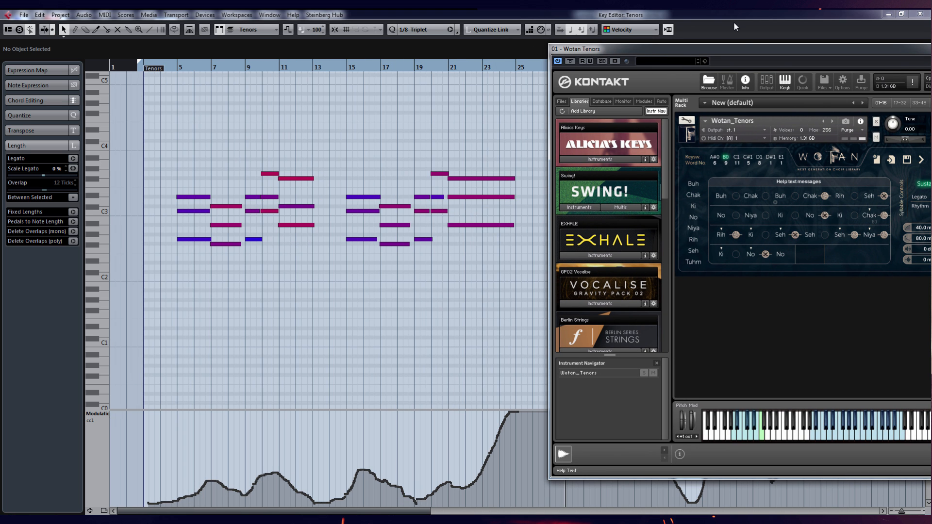
{"action": "left_click_drag", "start_coordinate": [742, 52], "coordinate": [659, 53]}
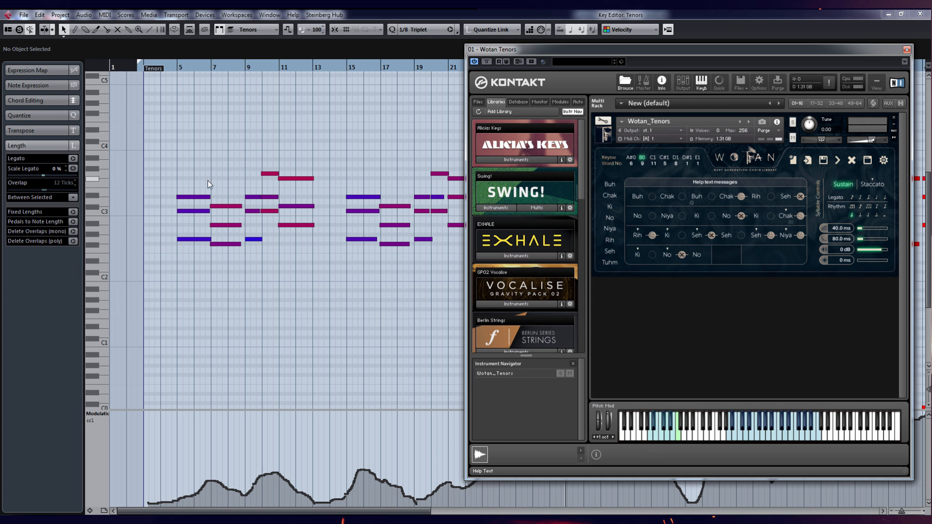
Examine the first Tenors part's chord notes, the keyswitch notes below C0 and the modulation curve alongside the Wotan syllable grid
{"action": "scroll", "coordinate": [226, 256], "scroll_direction": "down", "scroll_amount": 5}
{"action": "scroll", "coordinate": [342, 285], "scroll_direction": "up", "scroll_amount": 3}
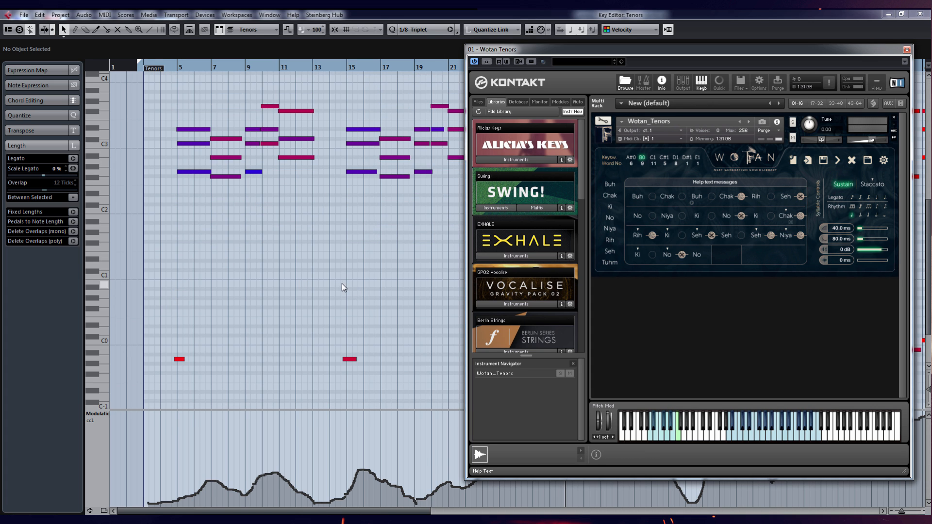
{"action": "key", "text": "g"}
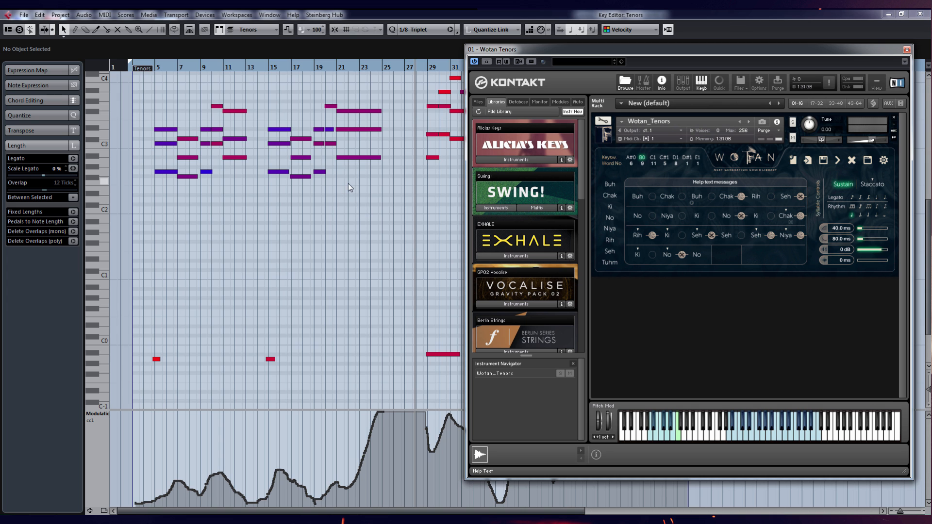
{"action": "scroll", "coordinate": [354, 177], "scroll_direction": "up", "scroll_amount": 2}
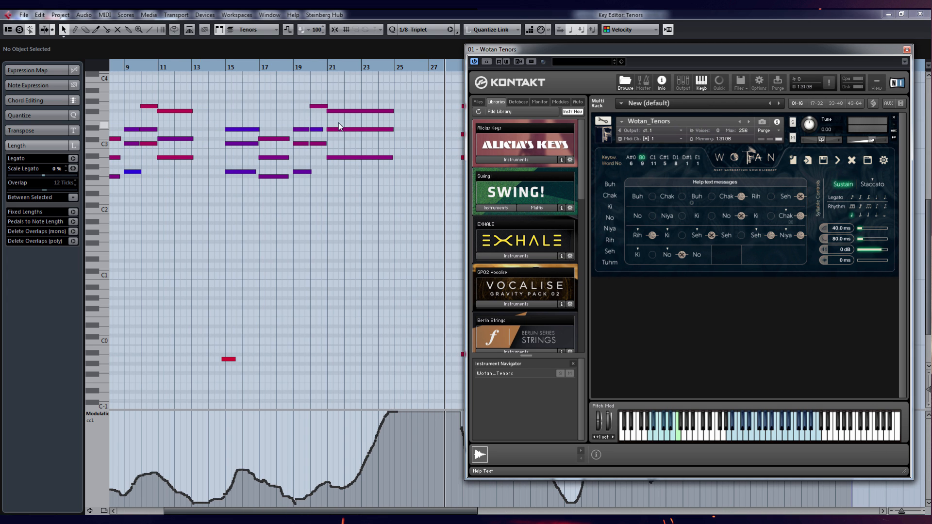
{"action": "scroll", "coordinate": [345, 127], "scroll_direction": "down", "scroll_amount": 1}
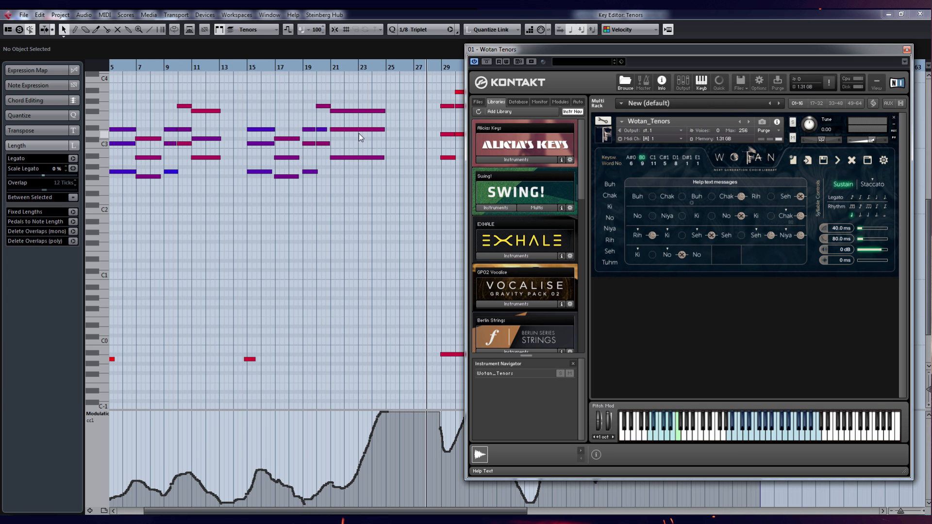
{"action": "scroll", "coordinate": [304, 185], "scroll_direction": "down", "scroll_amount": 2}
{"action": "scroll", "coordinate": [133, 268], "scroll_direction": "up", "scroll_amount": 1}
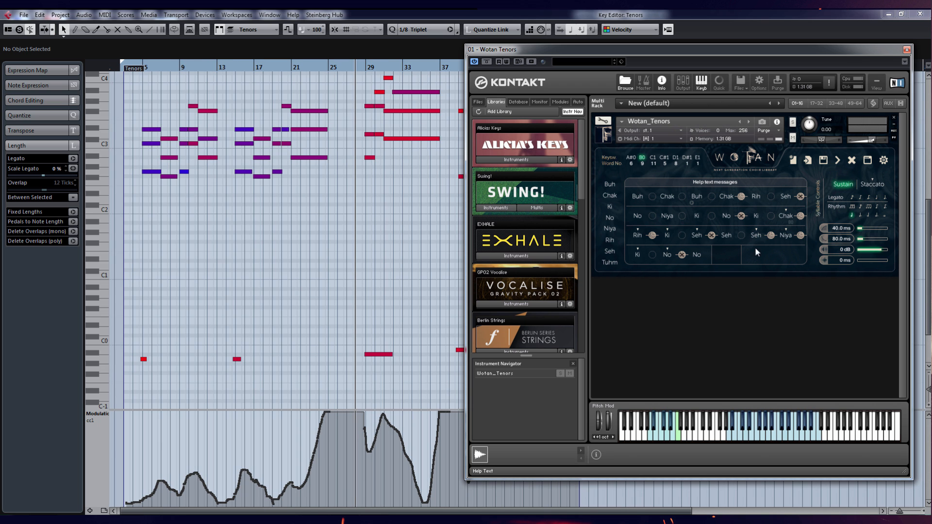
{"action": "scroll", "coordinate": [137, 364], "scroll_direction": "up", "scroll_amount": 2}
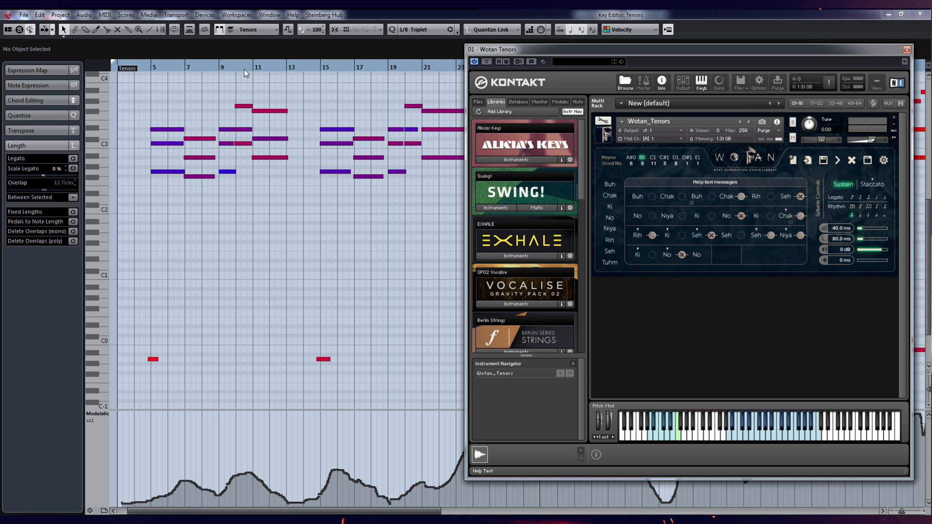
Play the first Tenors part from about bar 4 to bar 25, following the notes, the modulation curve and Wotan's syllables
{"action": "left_click_drag", "start_coordinate": [144, 67], "coordinate": [136, 68]}
{"action": "key", "text": "space"}
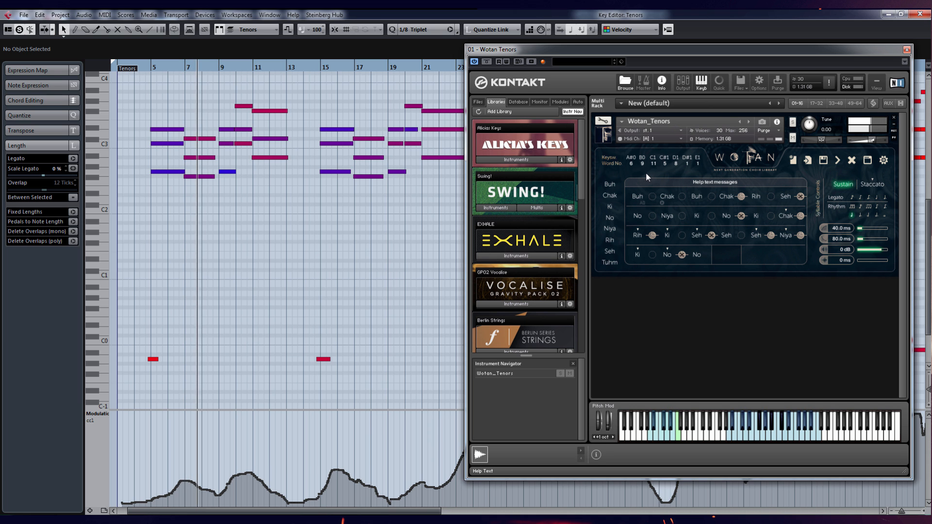
{"action": "scroll", "coordinate": [196, 204], "scroll_direction": "up", "scroll_amount": 2, "text": "ctrl"}
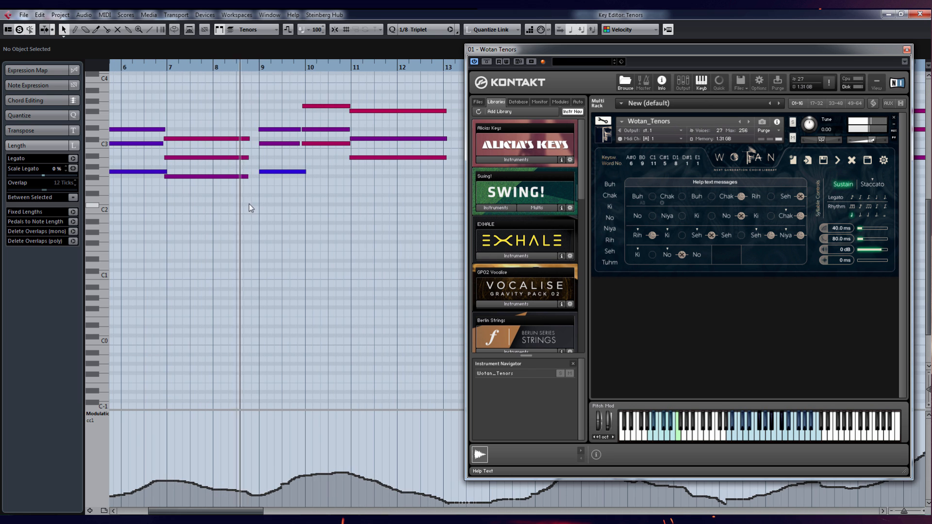
{"action": "scroll", "coordinate": [387, 217], "scroll_direction": "up", "scroll_amount": 3, "text": "ctrl"}
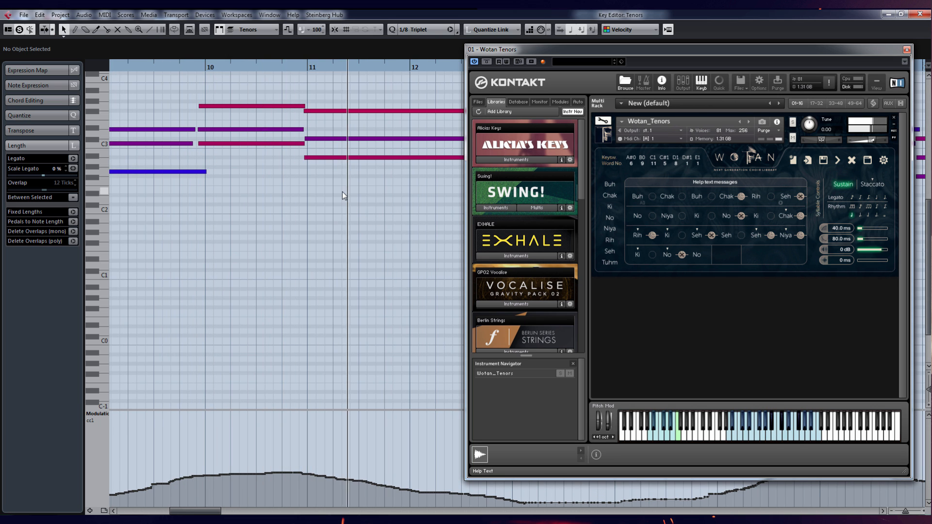
{"action": "scroll", "coordinate": [342, 191], "scroll_direction": "down", "scroll_amount": 3, "text": "ctrl"}
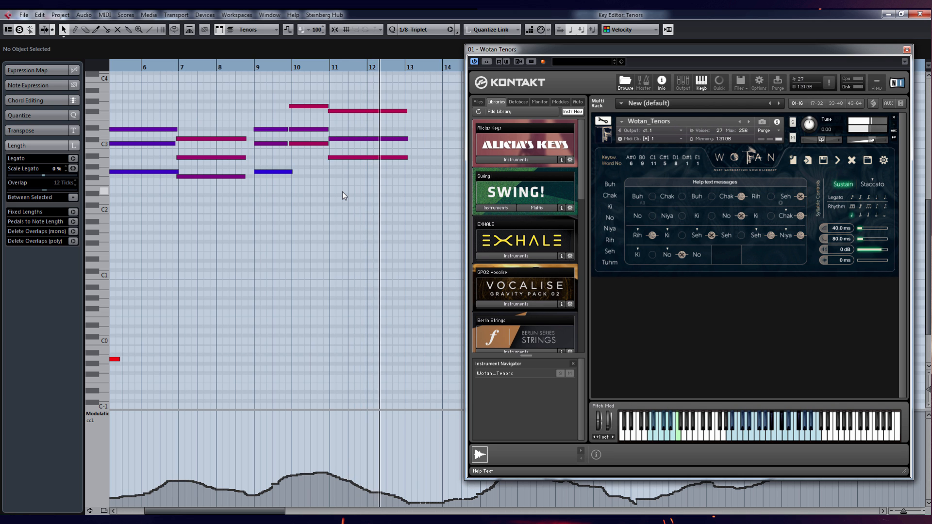
{"action": "scroll", "coordinate": [342, 191], "scroll_direction": "down", "scroll_amount": 5, "text": "ctrl"}
{"action": "scroll", "coordinate": [345, 257], "scroll_direction": "up", "scroll_amount": 3, "text": "ctrl"}
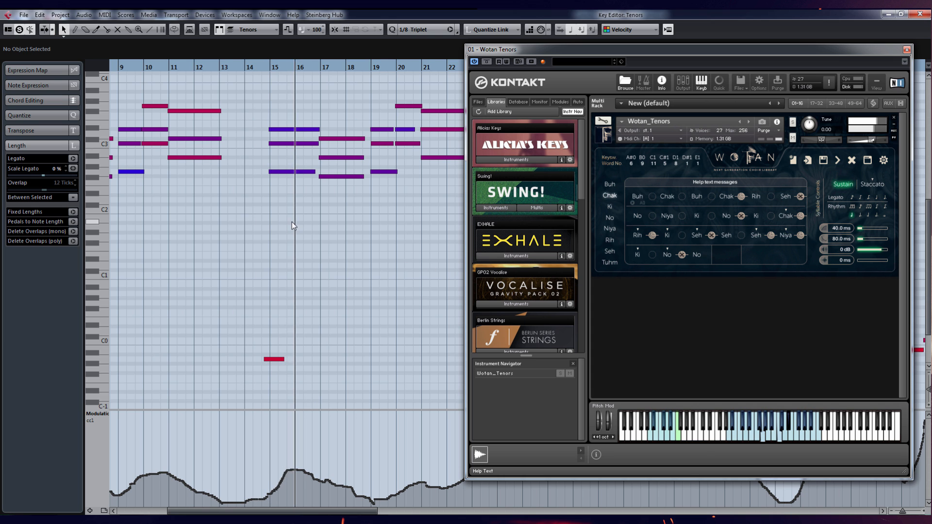
{"action": "scroll", "coordinate": [292, 223], "scroll_direction": "down", "scroll_amount": 6}
{"action": "scroll", "coordinate": [286, 213], "scroll_direction": "up", "scroll_amount": 7}
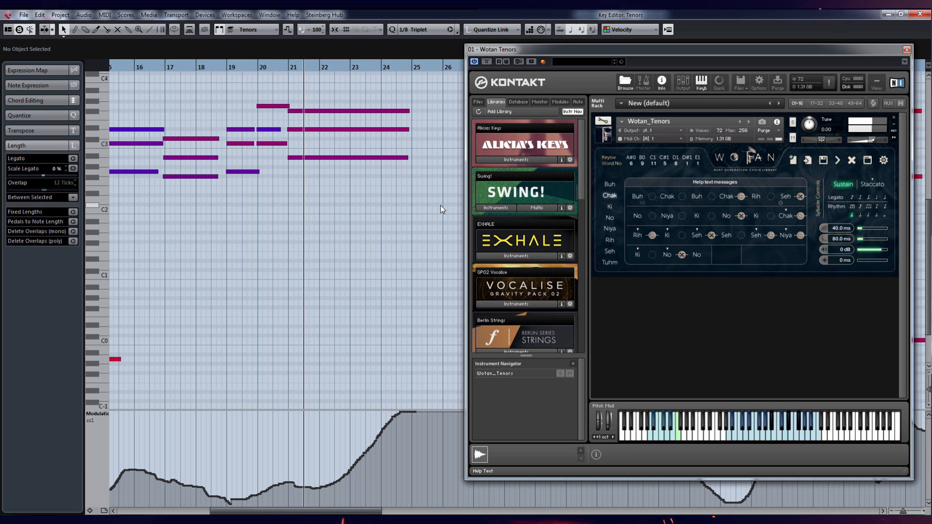
{"action": "scroll", "coordinate": [439, 205], "scroll_direction": "down", "scroll_amount": 2}
{"action": "scroll", "coordinate": [436, 205], "scroll_direction": "up", "scroll_amount": 3}
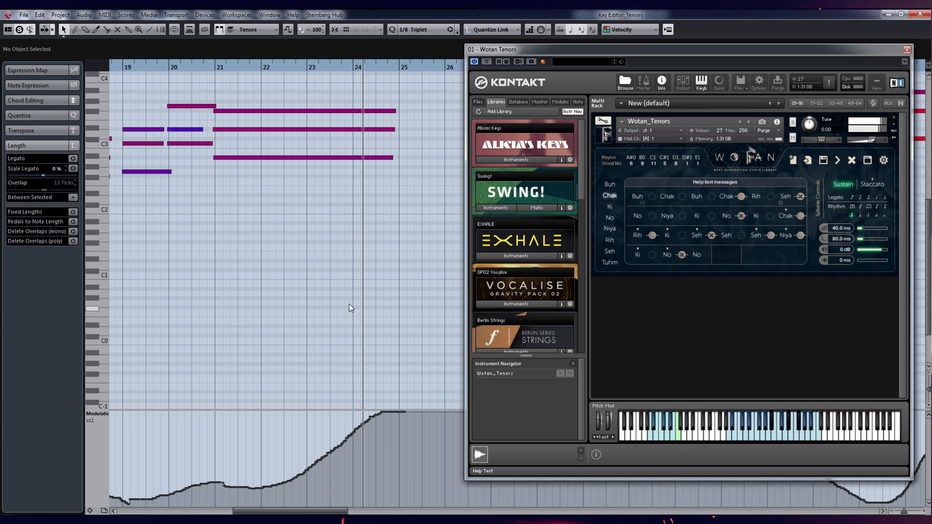
{"action": "key", "text": "space"}
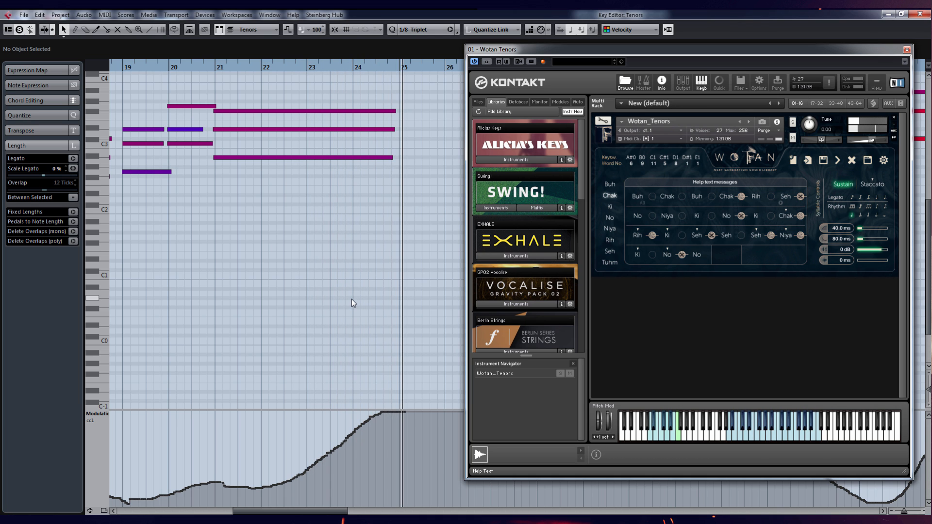
Inspect the modulation curve around bars 15 to 20 with the Draw tool, and return to the Object Selection tool at the part's start
{"action": "scroll", "coordinate": [354, 292], "scroll_direction": "down", "scroll_amount": 5}
{"action": "scroll", "coordinate": [292, 301], "scroll_direction": "up", "scroll_amount": 4}
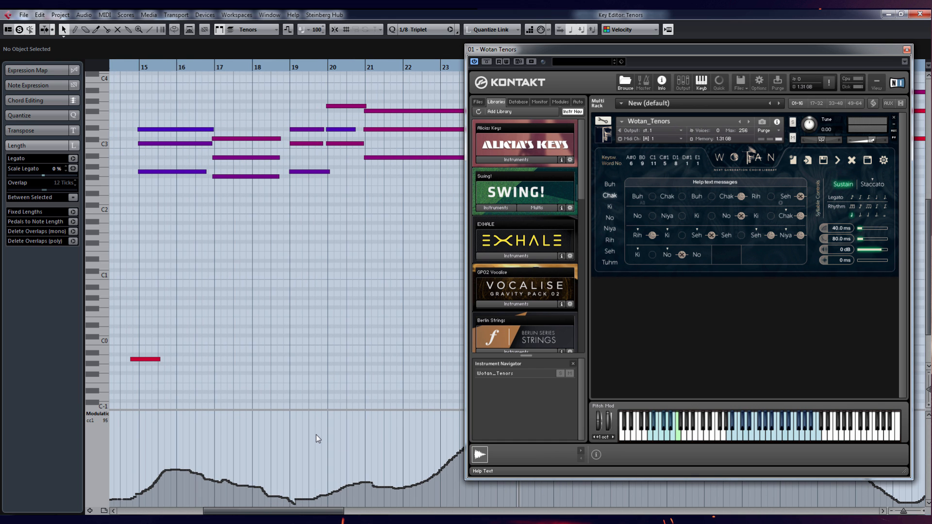
{"action": "key", "text": "8"}
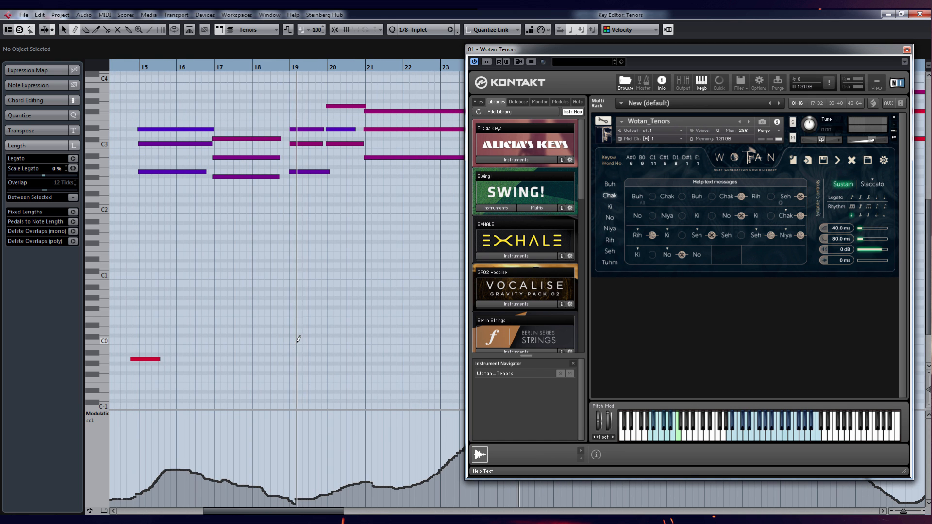
{"action": "scroll", "coordinate": [299, 500], "scroll_direction": "up", "scroll_amount": 2}
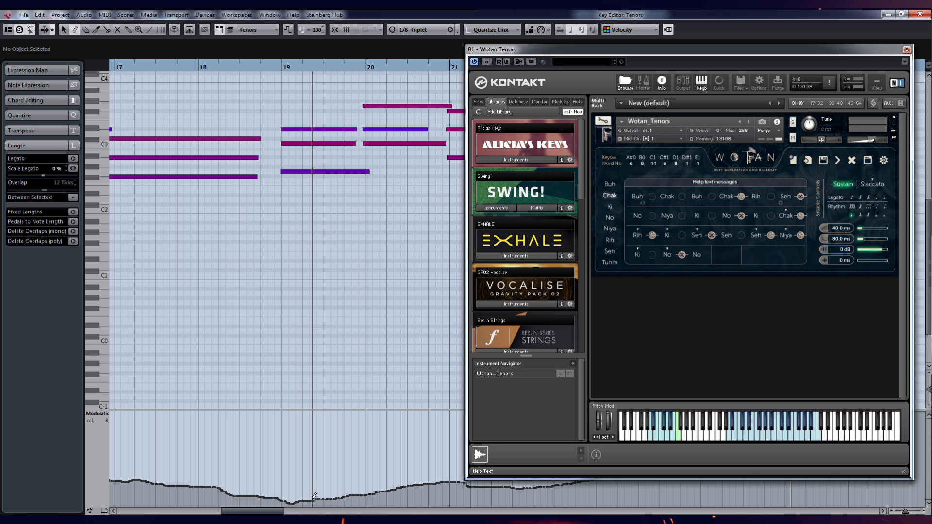
{"action": "key", "text": "1"}
{"action": "scroll", "coordinate": [317, 267], "scroll_direction": "down", "scroll_amount": 5}
{"action": "scroll", "coordinate": [330, 246], "scroll_direction": "left", "scroll_amount": 5}
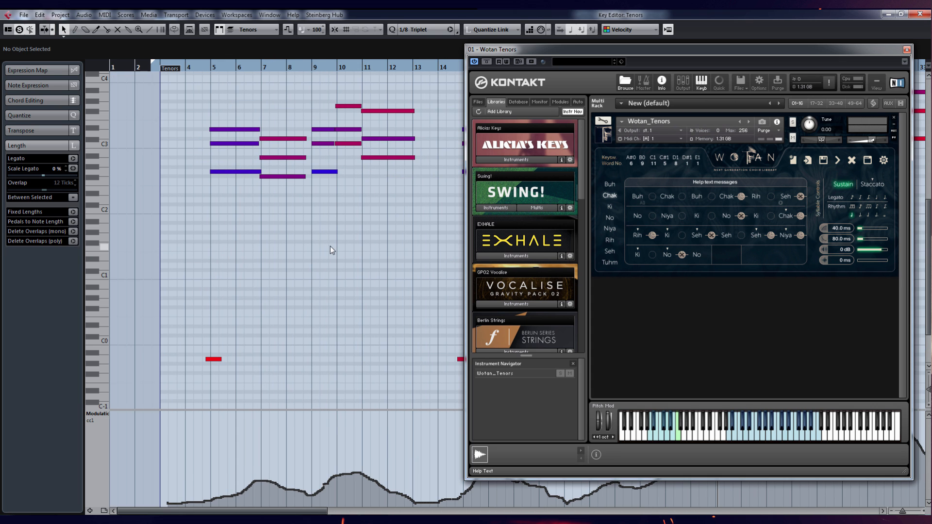
Examine the opening chords and the keyswitch note at bar 5, comparing them with the first syllables in the Wotan grid
{"action": "scroll", "coordinate": [257, 221], "scroll_direction": "up", "scroll_amount": 3}
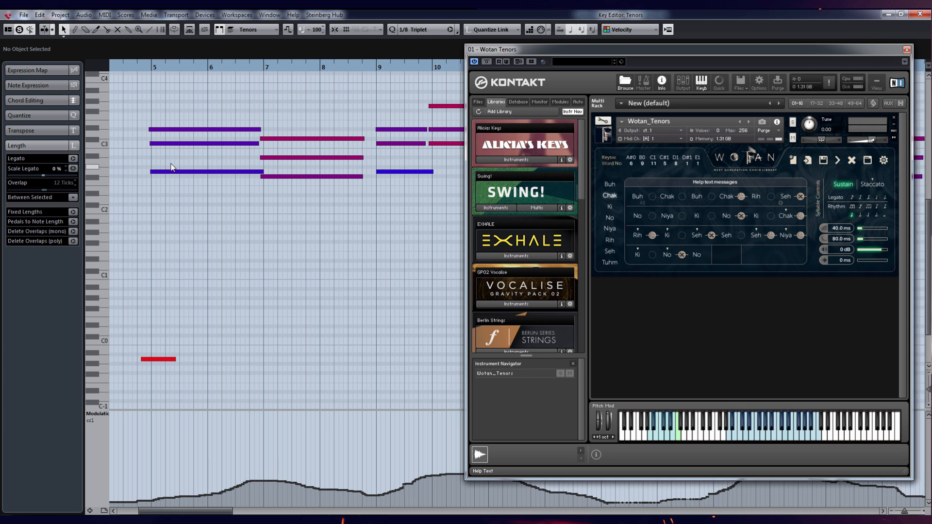
{"action": "scroll", "coordinate": [178, 168], "scroll_direction": "up", "scroll_amount": 2}
{"action": "scroll", "coordinate": [178, 168], "scroll_direction": "down", "scroll_amount": 1}
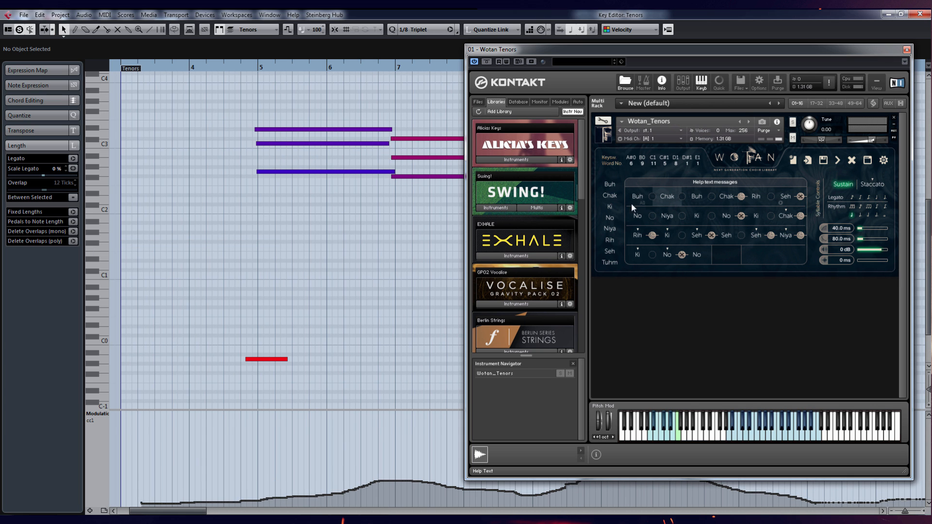
{"action": "scroll", "coordinate": [281, 214], "scroll_direction": "down", "scroll_amount": 3}
{"action": "scroll", "coordinate": [420, 144], "scroll_direction": "up", "scroll_amount": 3}
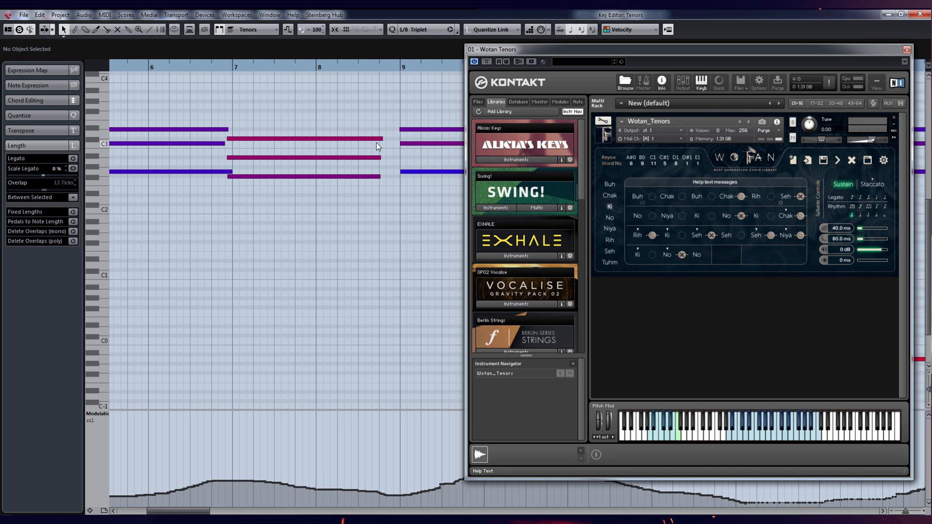
{"action": "scroll", "coordinate": [386, 196], "scroll_direction": "up", "scroll_amount": 3}
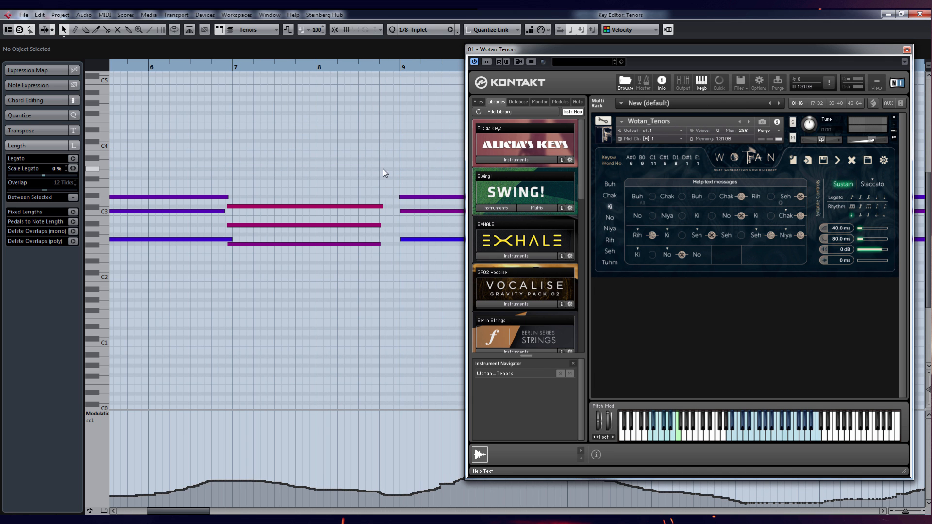
{"action": "scroll", "coordinate": [383, 170], "scroll_direction": "down", "scroll_amount": 3}
{"action": "scroll", "coordinate": [229, 77], "scroll_direction": "down", "scroll_amount": 6}
Play the Tenors part from just before the bar 5 keyswitch to about bar 10, following the note transitions closely
{"action": "left_click", "coordinate": [234, 68]}
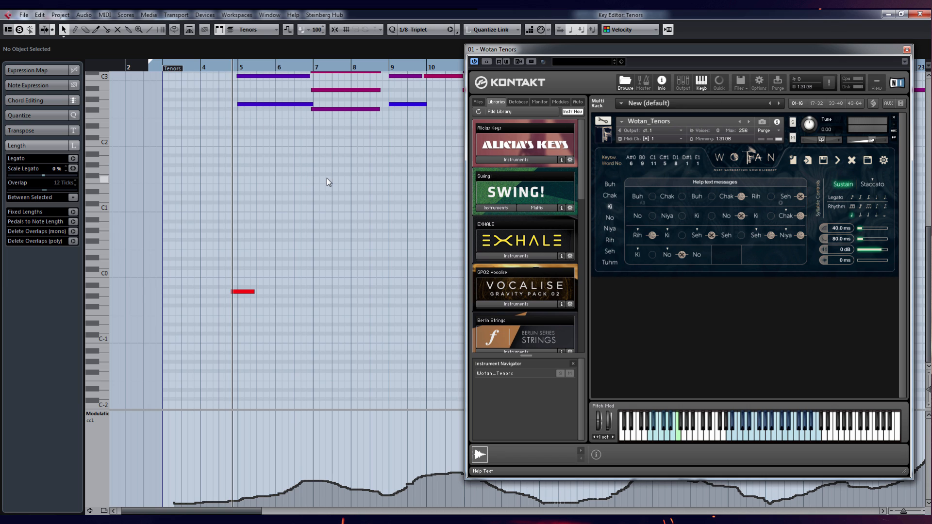
{"action": "left_click", "coordinate": [228, 69]}
{"action": "key", "text": "space"}
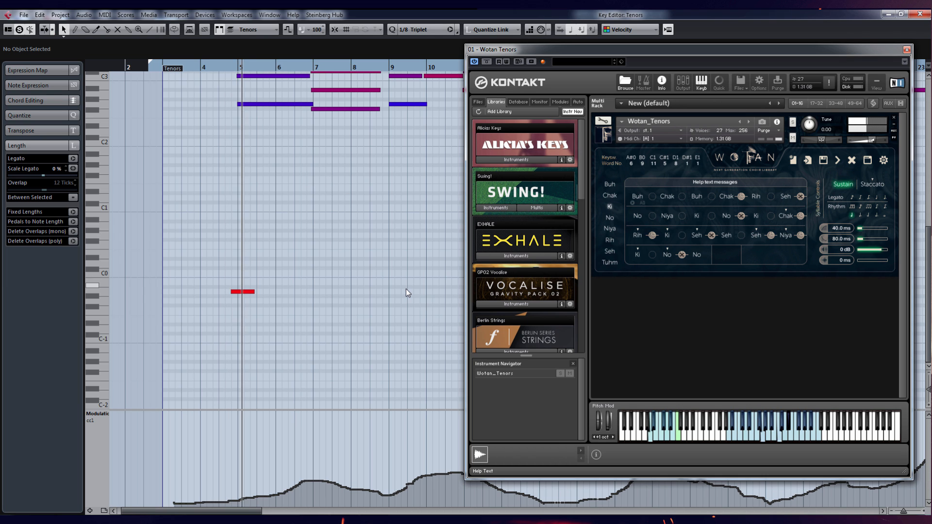
{"action": "scroll", "coordinate": [406, 289], "scroll_direction": "up", "scroll_amount": 6}
{"action": "scroll", "coordinate": [401, 295], "scroll_direction": "down", "scroll_amount": 2}
{"action": "scroll", "coordinate": [400, 295], "scroll_direction": "up", "scroll_amount": 4}
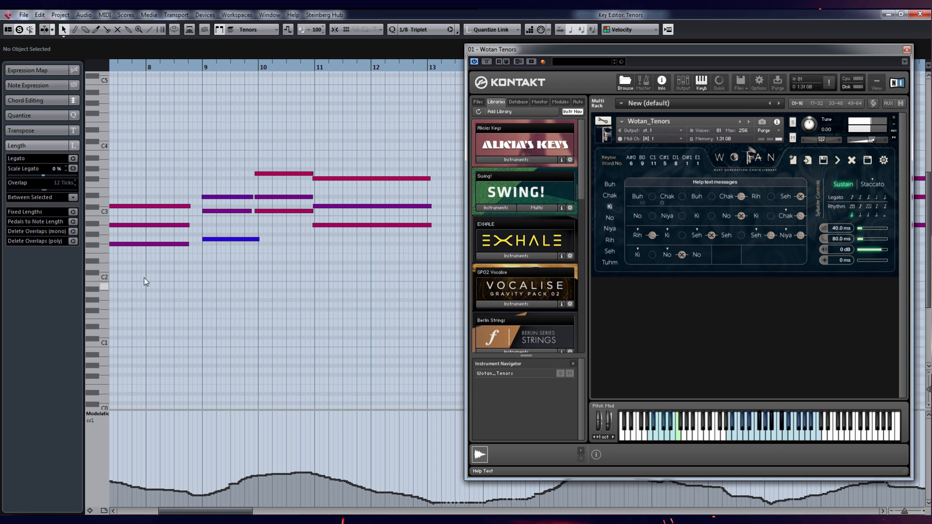
{"action": "scroll", "coordinate": [151, 266], "scroll_direction": "up", "scroll_amount": 2}
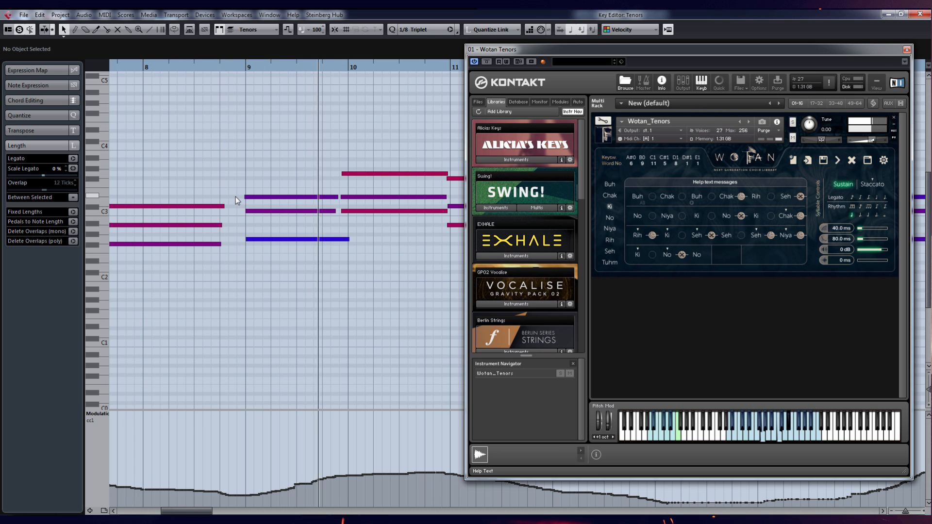
{"action": "scroll", "coordinate": [235, 197], "scroll_direction": "down", "scroll_amount": 2}
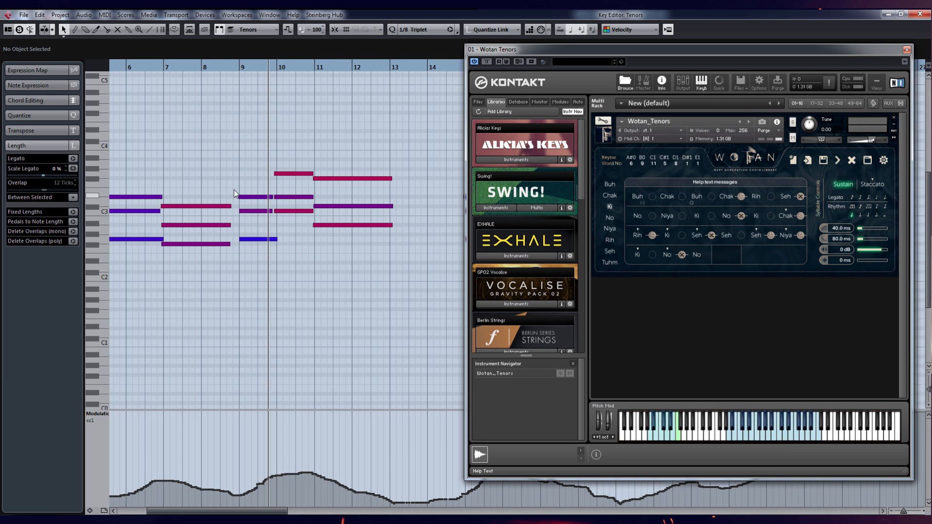
{"action": "scroll", "coordinate": [249, 278], "scroll_direction": "down", "scroll_amount": 3}
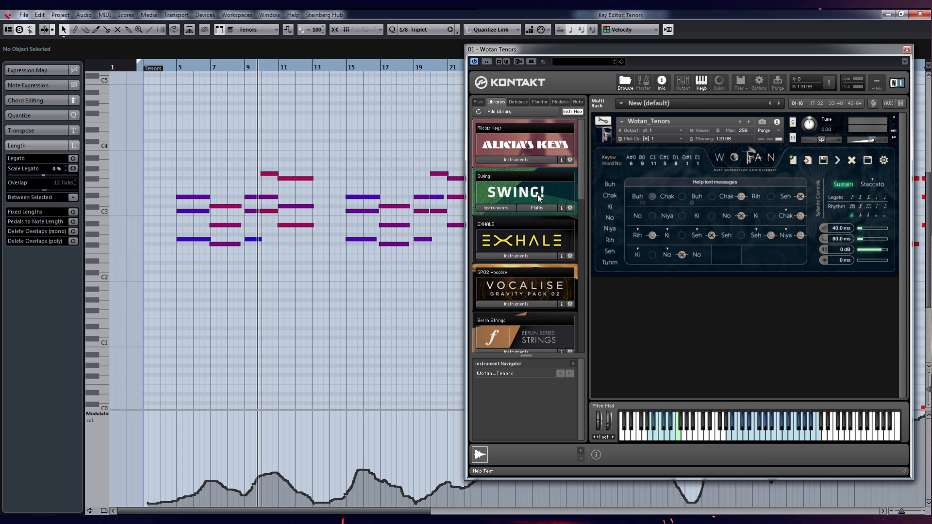
Select the fourth syllable, Chak, in the first row of the Wotan grid and set its second time value to 417.3 ms
{"action": "scroll", "coordinate": [264, 255], "scroll_direction": "up", "scroll_amount": 3}
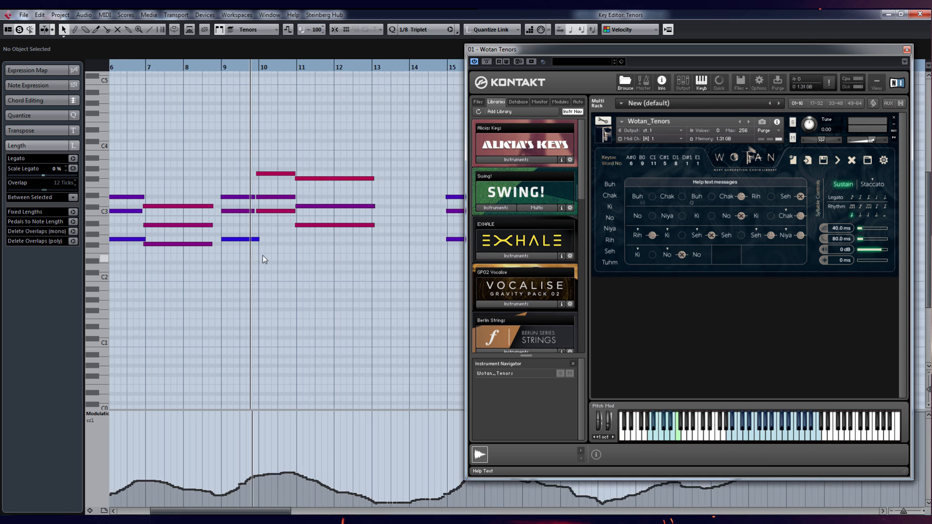
{"action": "left_click", "coordinate": [728, 199]}
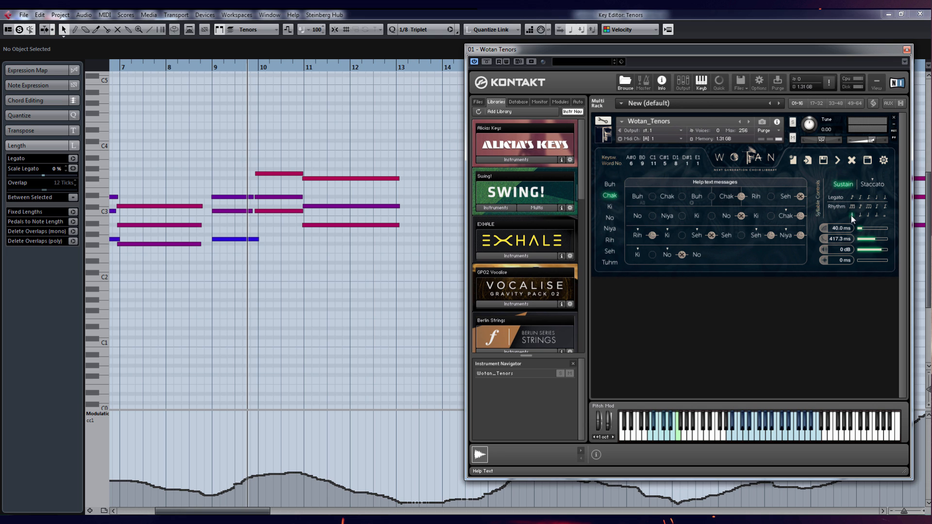
{"action": "scroll", "coordinate": [237, 94], "scroll_direction": "up", "scroll_amount": 3}
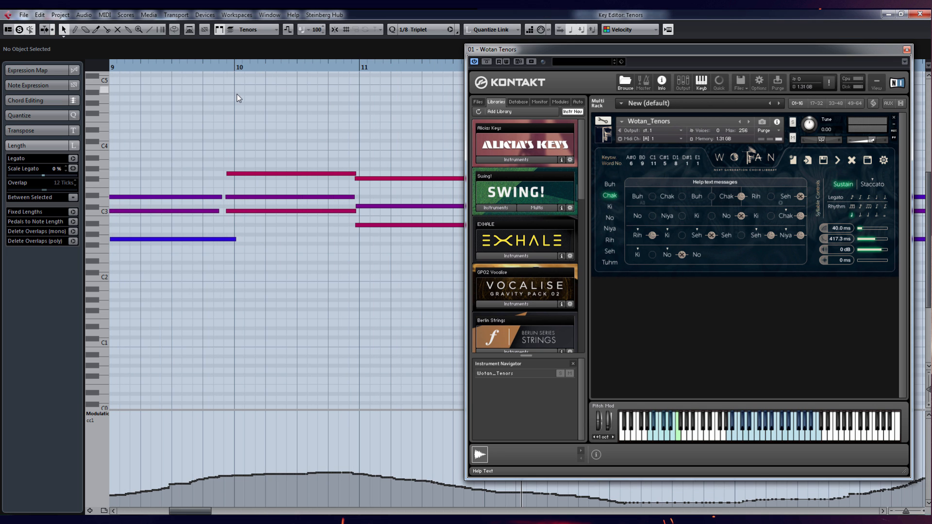
Select the fifth syllable, Rih, in the Wotan grid and play the Tenors part from just before bar 5 to about bar 12
{"action": "left_click", "coordinate": [757, 197]}
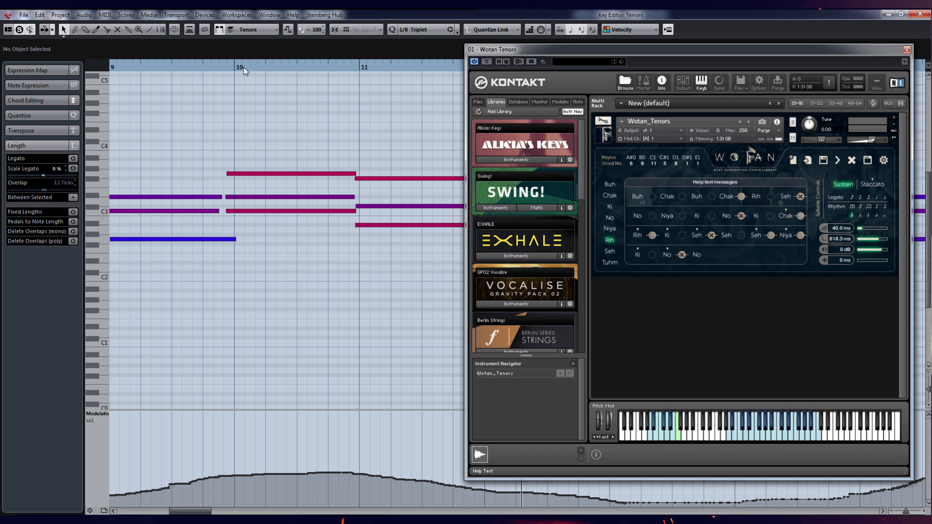
{"action": "scroll", "coordinate": [291, 117], "scroll_direction": "down", "scroll_amount": 3}
{"action": "scroll", "coordinate": [286, 126], "scroll_direction": "left", "scroll_amount": 3}
{"action": "left_click", "coordinate": [177, 67]}
{"action": "key", "text": "space"}
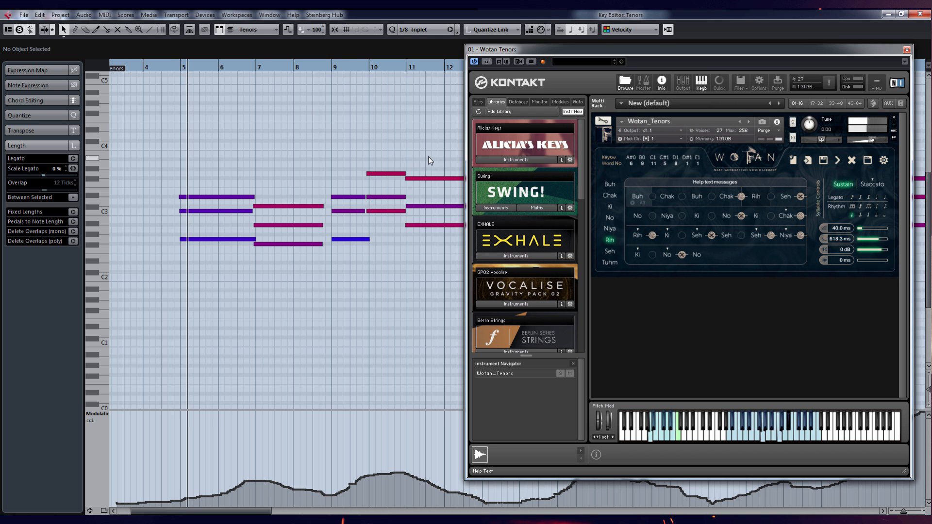
{"action": "scroll", "coordinate": [405, 156], "scroll_direction": "up", "scroll_amount": 3}
{"action": "scroll", "coordinate": [315, 150], "scroll_direction": "down", "scroll_amount": 2}
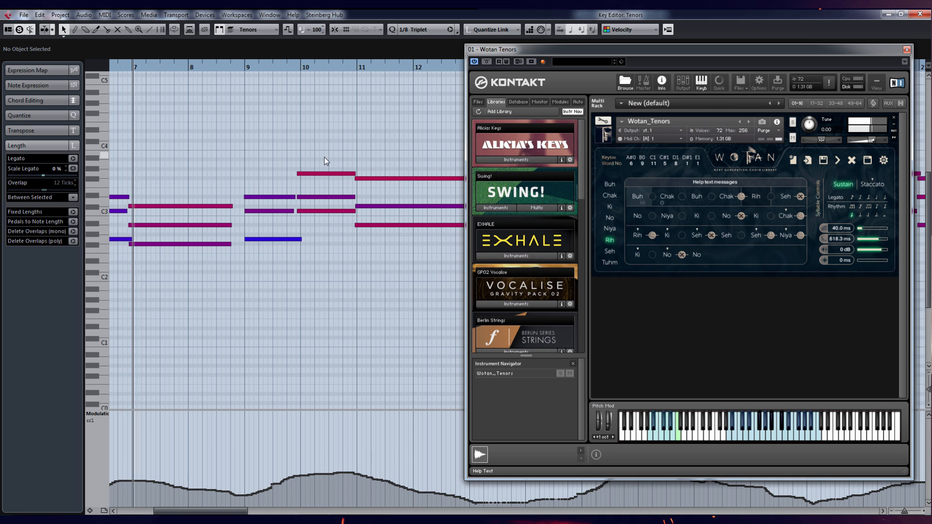
{"action": "scroll", "coordinate": [325, 157], "scroll_direction": "up", "scroll_amount": 2}
{"action": "scroll", "coordinate": [325, 158], "scroll_direction": "up", "scroll_amount": 1}
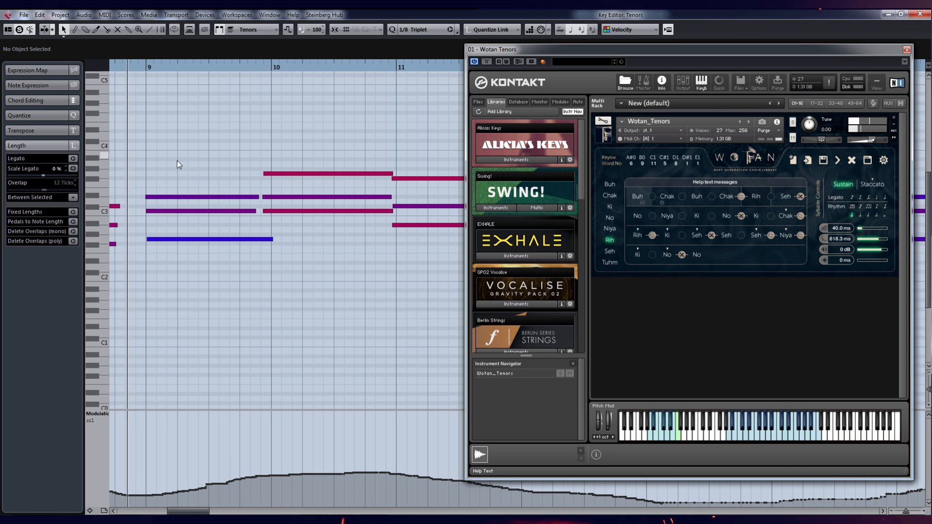
{"action": "scroll", "coordinate": [292, 161], "scroll_direction": "up", "scroll_amount": 1}
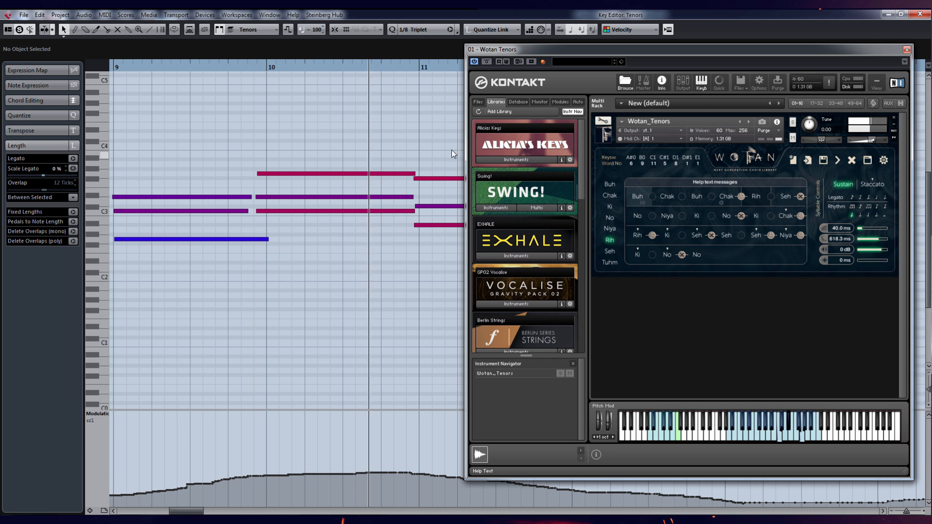
{"action": "scroll", "coordinate": [421, 164], "scroll_direction": "down", "scroll_amount": 6}
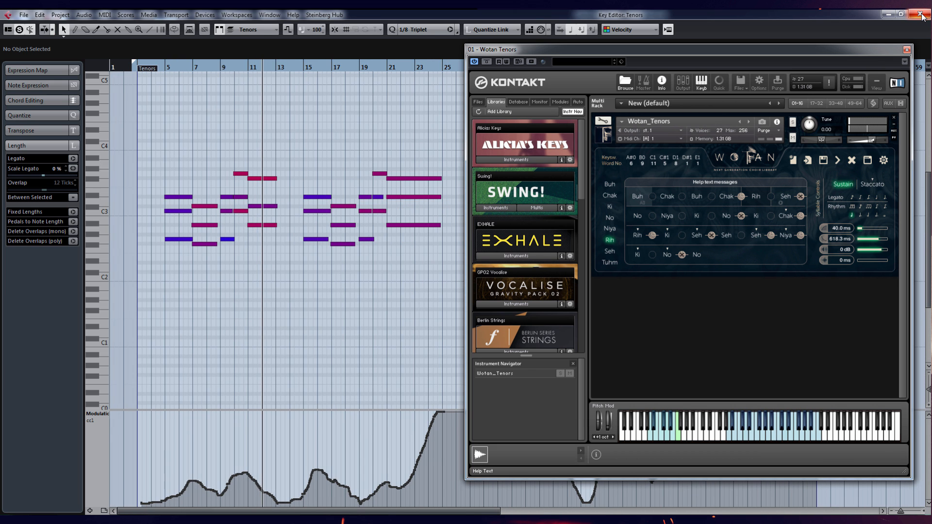
{"action": "scroll", "coordinate": [224, 214], "scroll_direction": "up", "scroll_amount": 4}
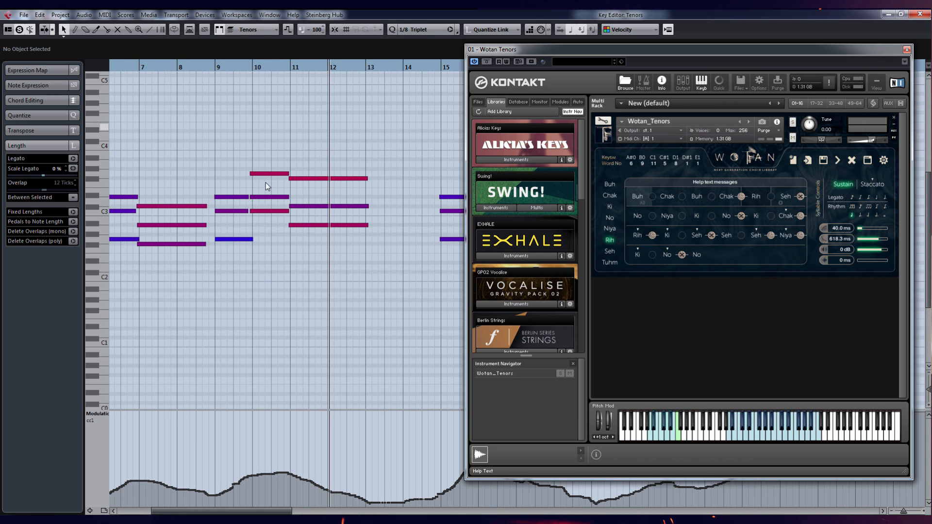
{"action": "scroll", "coordinate": [258, 130], "scroll_direction": "up", "scroll_amount": 2}
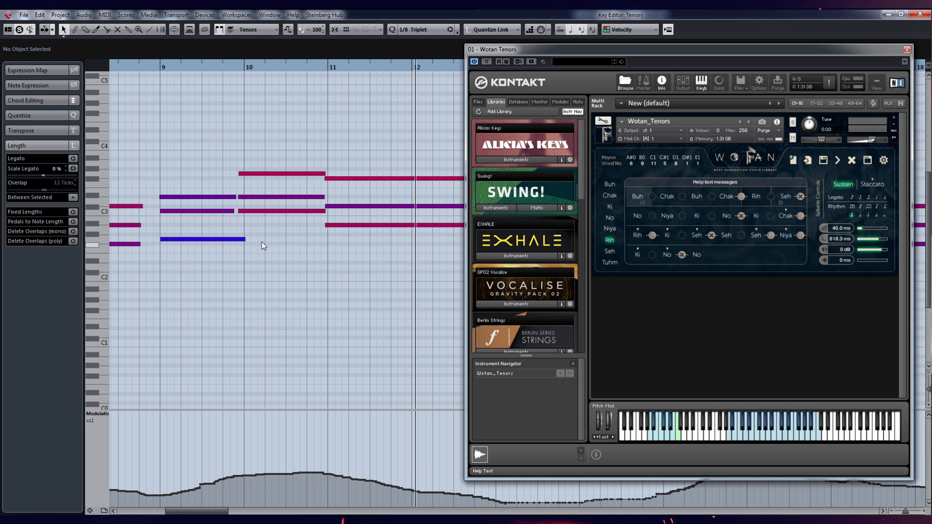
{"action": "scroll", "coordinate": [261, 241], "scroll_direction": "up", "scroll_amount": 2}
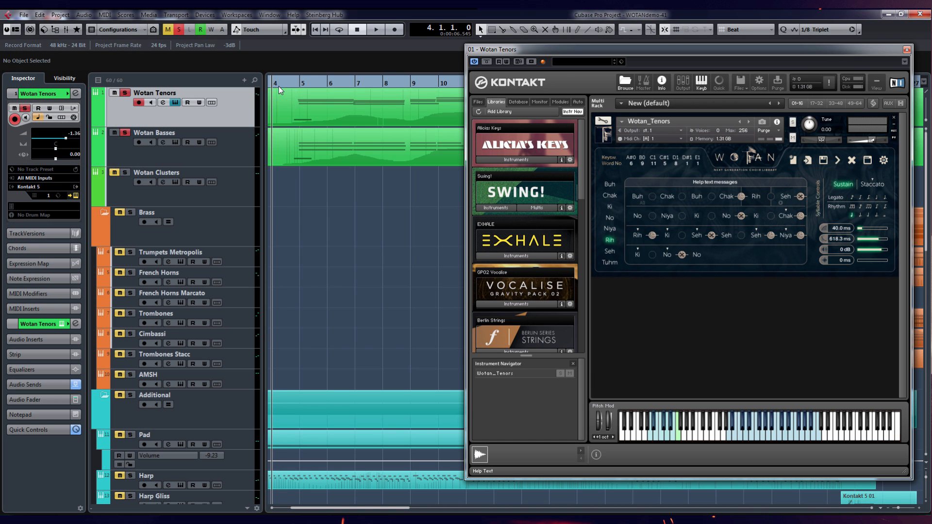
Open the Wotan Basses track's Kontakt instrument and move its window clear of the opening bars of the arrangement
{"action": "left_click", "coordinate": [245, 158]}
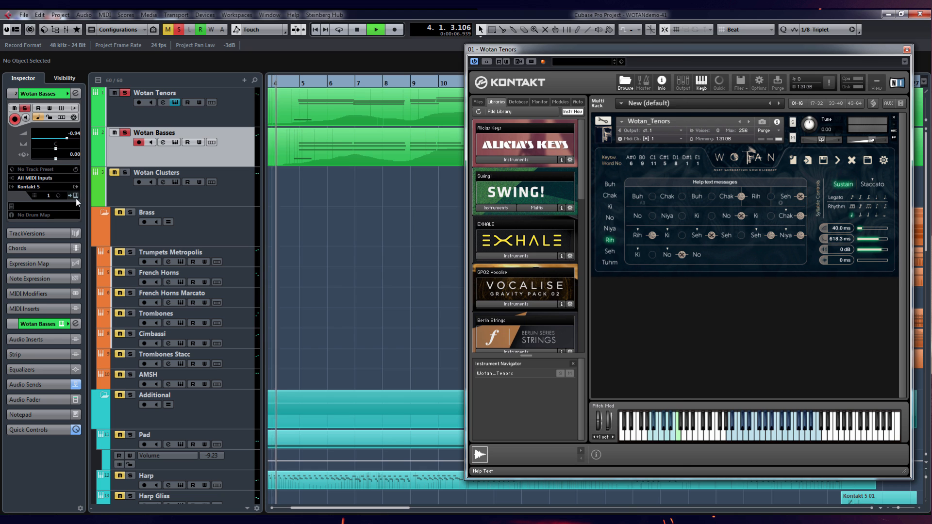
{"action": "left_click", "coordinate": [75, 195]}
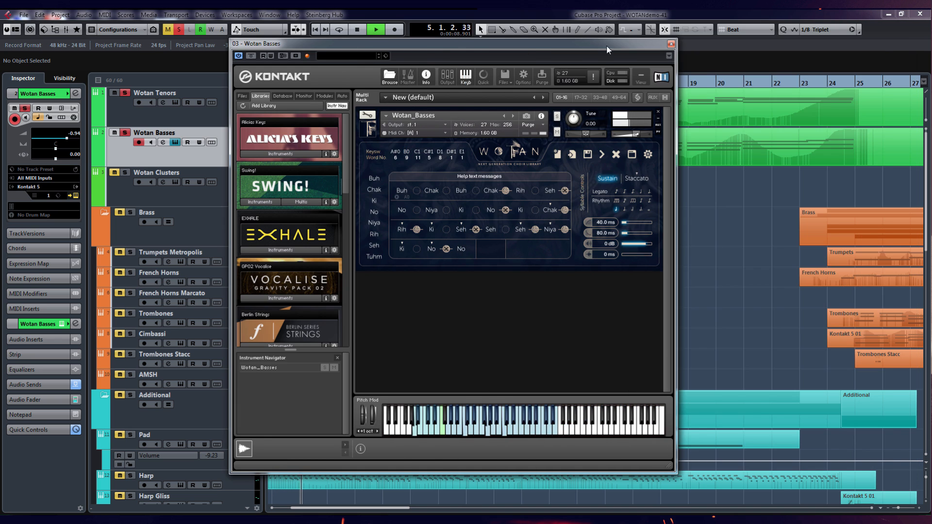
{"action": "left_click_drag", "start_coordinate": [597, 44], "coordinate": [821, 42]}
{"action": "key", "text": "space"}
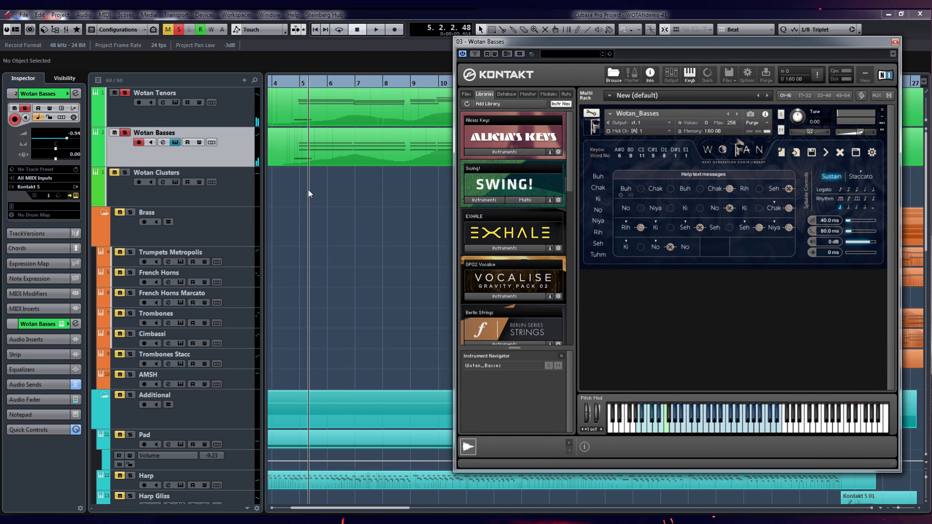
{"action": "scroll", "coordinate": [308, 190], "scroll_direction": "down", "scroll_amount": 5}
{"action": "left_click", "coordinate": [307, 205]}
{"action": "scroll", "coordinate": [305, 208], "scroll_direction": "up", "scroll_amount": 4}
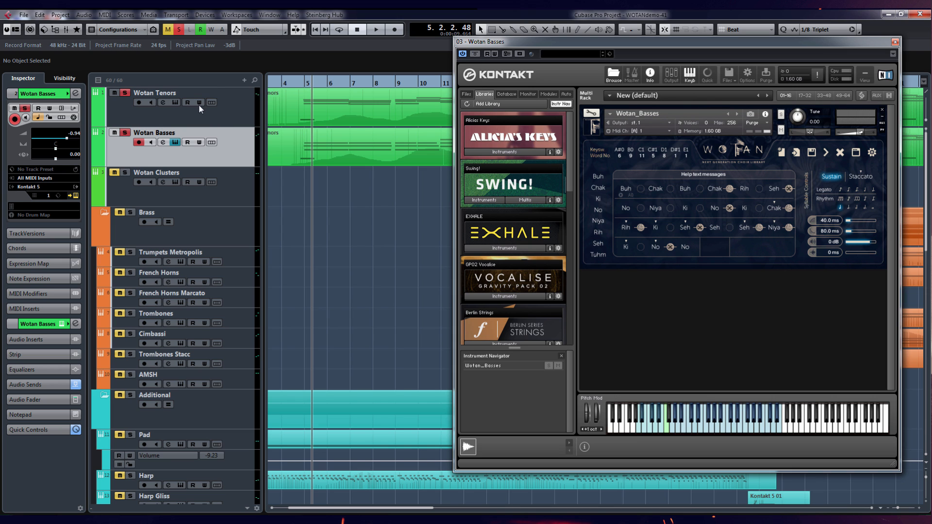
Close the Wotan Basses instrument, select the Tenors and Basses parts together, and open both in one Key Editor
{"action": "double_click", "coordinate": [307, 121]}
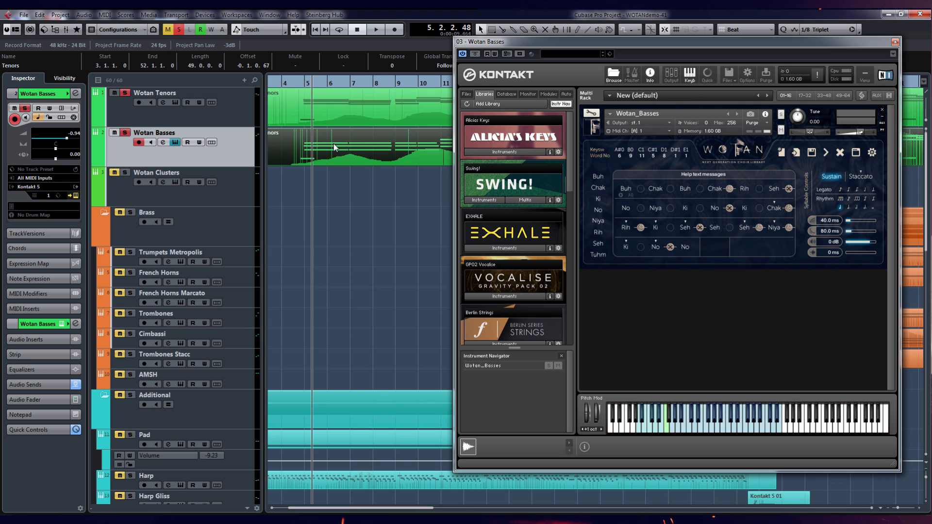
{"action": "left_click", "coordinate": [895, 42]}
{"action": "left_click", "coordinate": [921, 15]}
{"action": "left_click_drag", "start_coordinate": [444, 189], "coordinate": [418, 107]}
{"action": "double_click", "coordinate": [417, 105]}
{"action": "scroll", "coordinate": [543, 235], "scroll_direction": "down", "scroll_amount": 5}
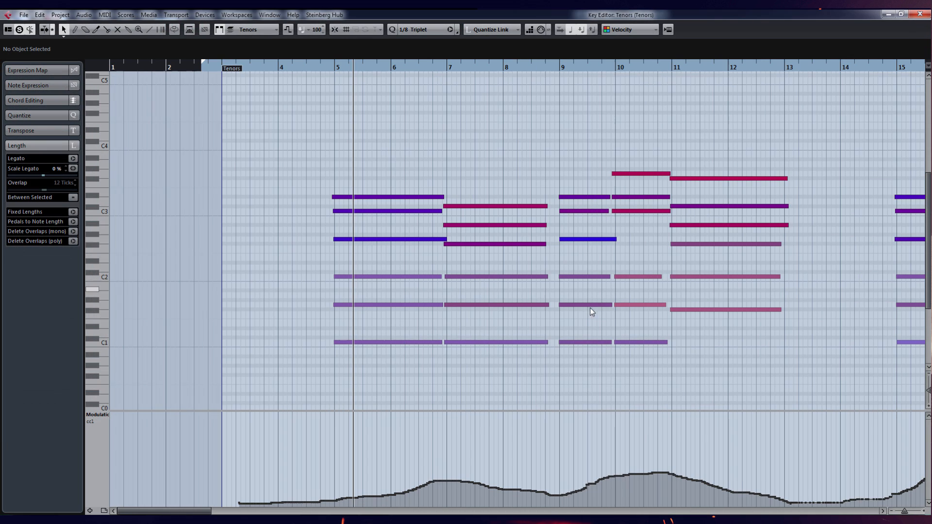
Compare the Tenors and Basses chords from bar 5 onward, making the Basses part the active one
{"action": "left_click_drag", "start_coordinate": [365, 263], "coordinate": [458, 358]}
{"action": "scroll", "coordinate": [437, 365], "scroll_direction": "up", "scroll_amount": 2}
{"action": "left_click", "coordinate": [434, 363]}
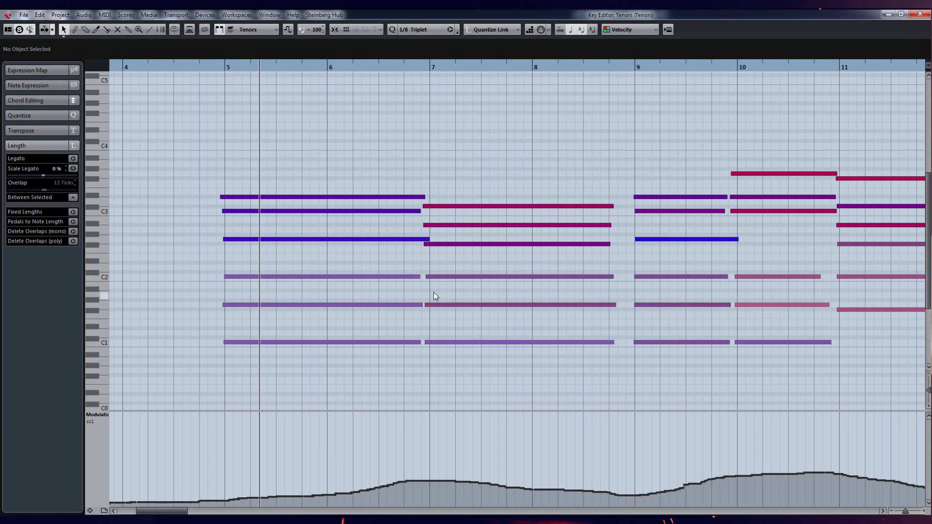
{"action": "left_click", "coordinate": [437, 304]}
{"action": "scroll", "coordinate": [415, 325], "scroll_direction": "down", "scroll_amount": 2}
{"action": "left_click", "coordinate": [395, 329]}
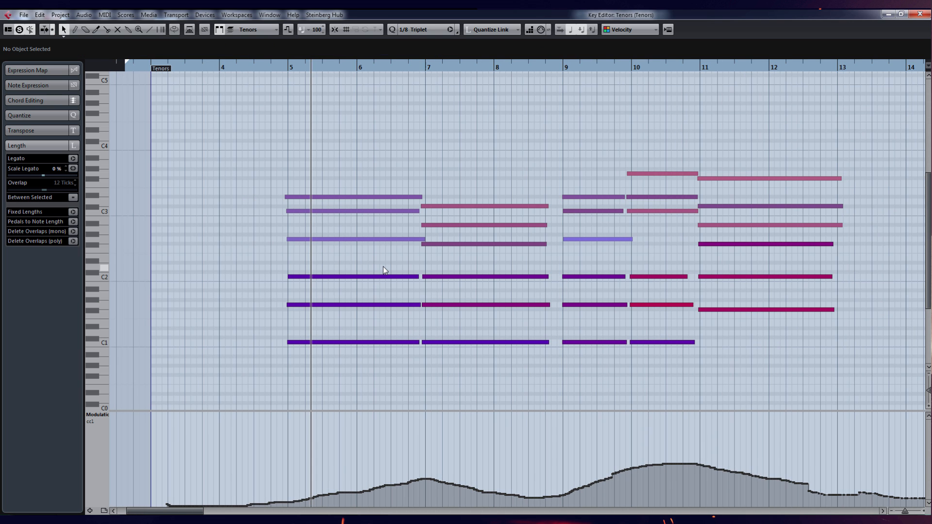
{"action": "scroll", "coordinate": [286, 373], "scroll_direction": "up", "scroll_amount": 2}
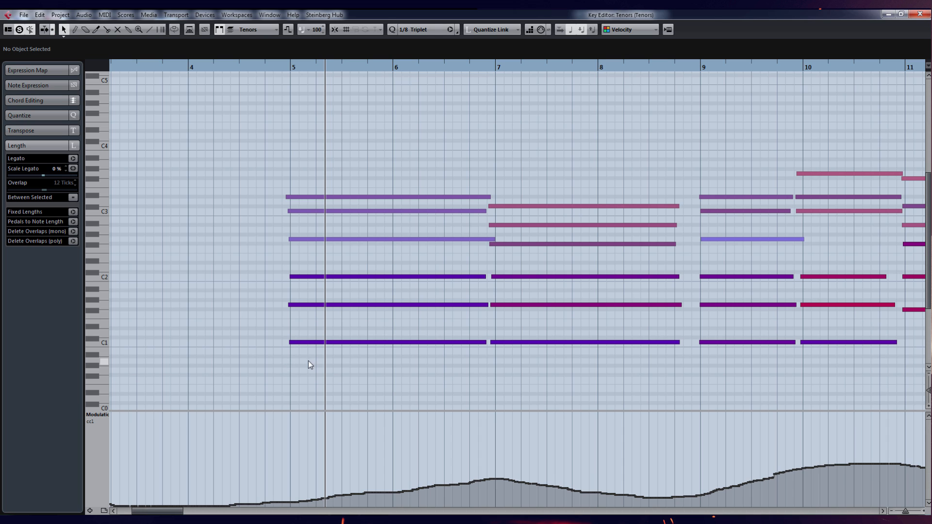
Place the playhead just before bar 5 and review both parts' chords up to bar 13
{"action": "scroll", "coordinate": [319, 352], "scroll_direction": "left", "scroll_amount": 2}
{"action": "left_click", "coordinate": [364, 68]}
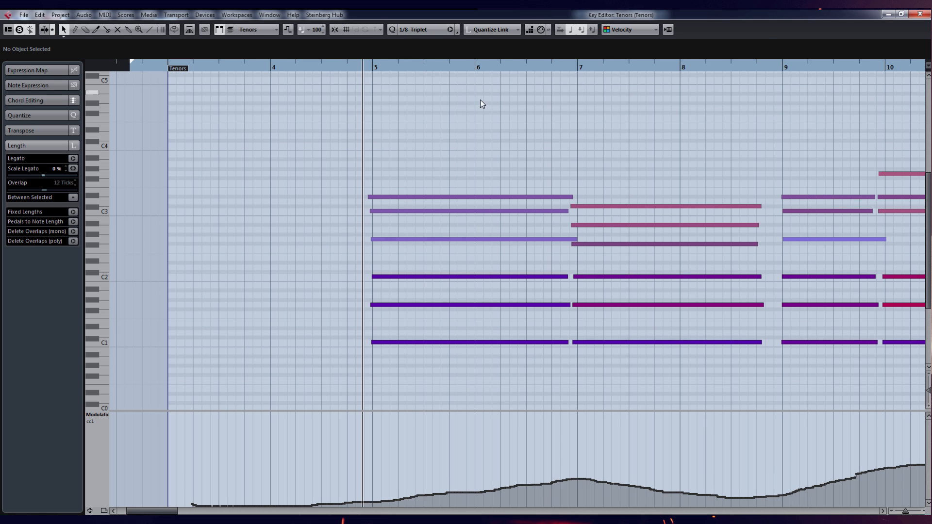
{"action": "scroll", "coordinate": [505, 117], "scroll_direction": "down", "scroll_amount": 4}
{"action": "scroll", "coordinate": [262, 185], "scroll_direction": "up", "scroll_amount": 3}
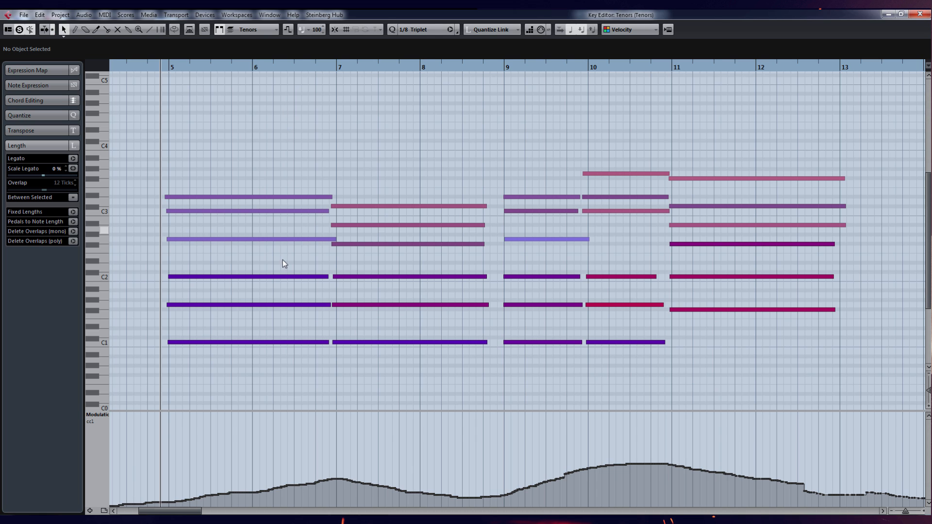
Check the Wotan Basses instrument's syllable grid again, and reopen the Tenors and Basses parts together in the Key Editor
{"action": "left_click", "coordinate": [920, 14]}
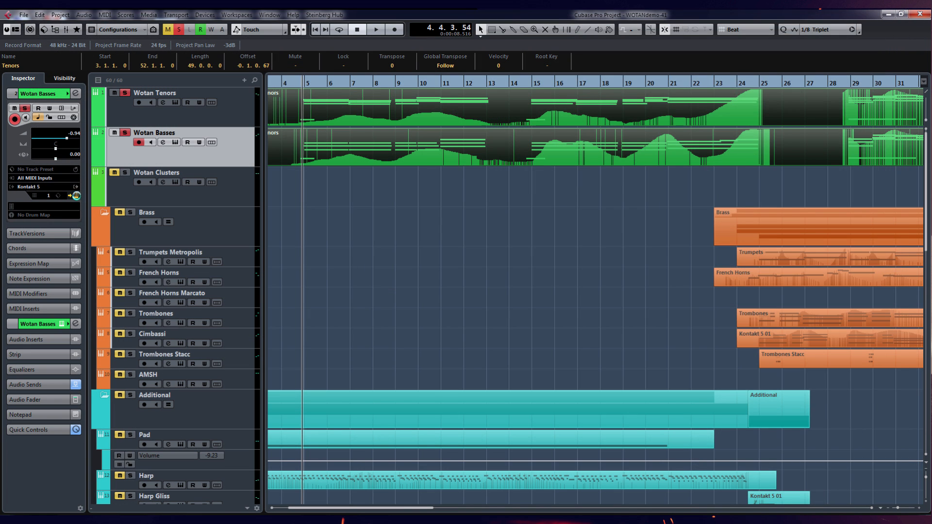
{"action": "left_click", "coordinate": [76, 196]}
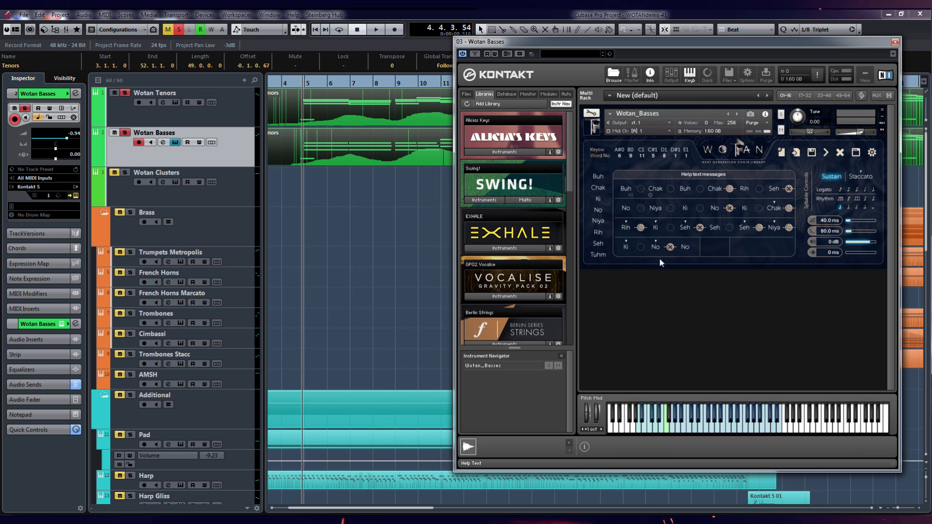
{"action": "left_click", "coordinate": [896, 42]}
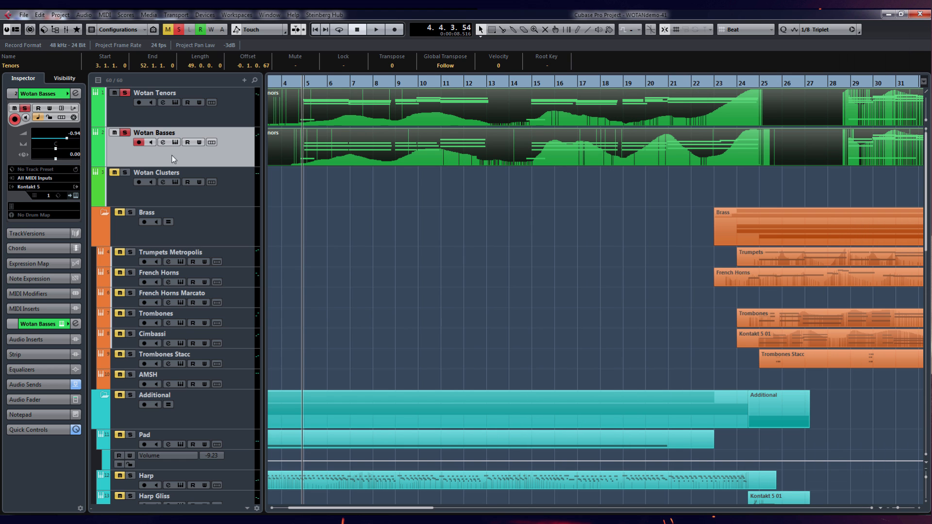
{"action": "left_click", "coordinate": [400, 167]}
{"action": "double_click", "coordinate": [381, 110]}
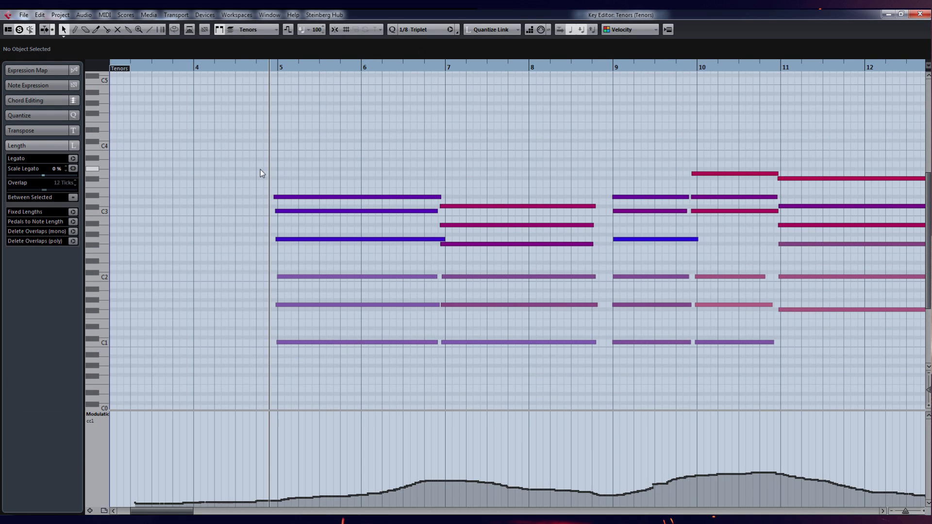
Play the Tenors and Basses parts together from just before bar 5 to about bar 13, following the chord changes
{"action": "scroll", "coordinate": [263, 173], "scroll_direction": "up", "scroll_amount": 3, "text": "ctrl"}
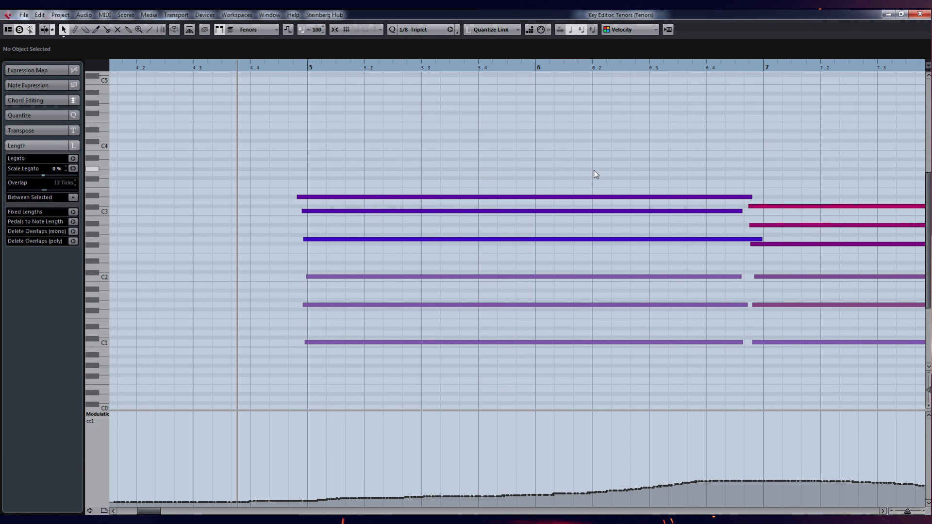
{"action": "key", "text": "space"}
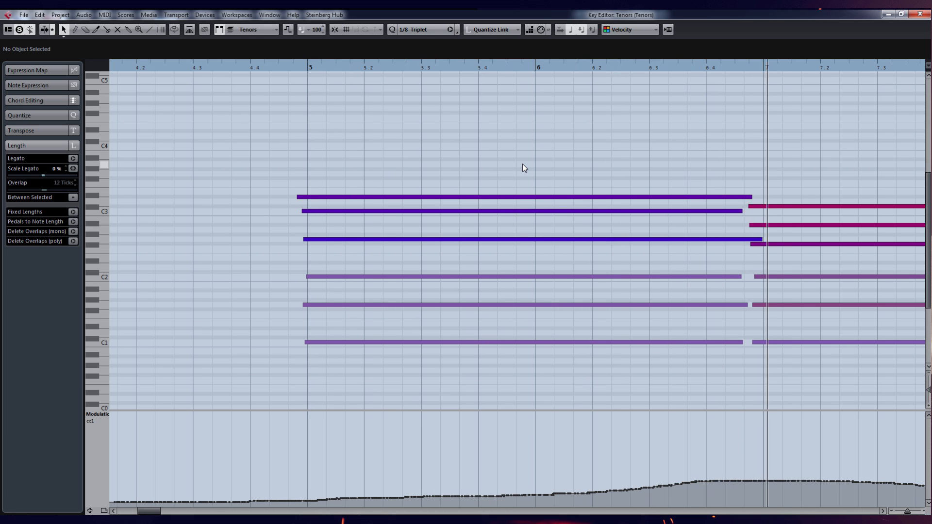
{"action": "scroll", "coordinate": [527, 165], "scroll_direction": "down", "scroll_amount": 5}
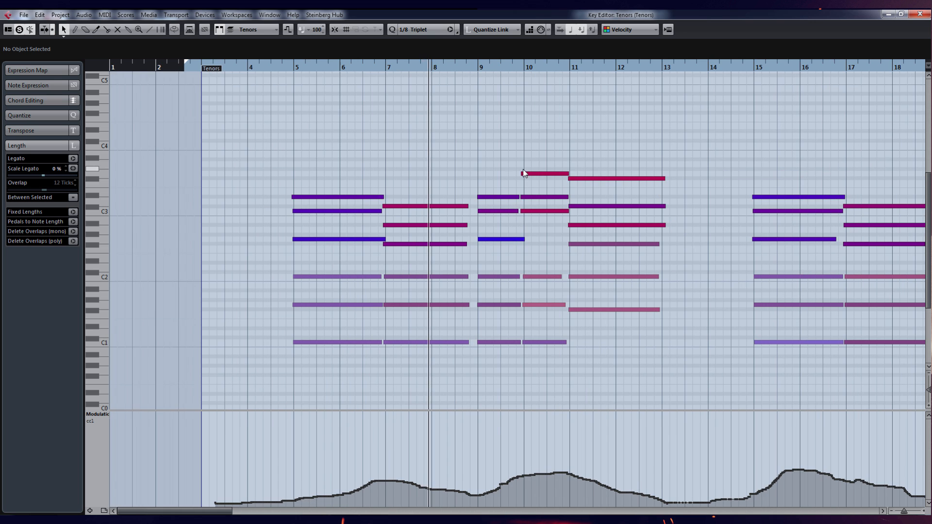
{"action": "scroll", "coordinate": [488, 187], "scroll_direction": "up", "scroll_amount": 4}
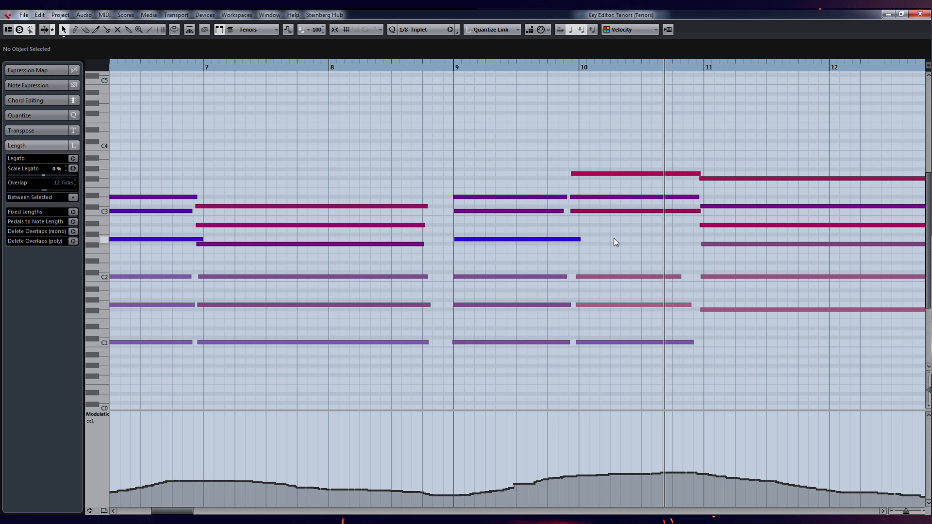
{"action": "scroll", "coordinate": [611, 237], "scroll_direction": "down", "scroll_amount": 7}
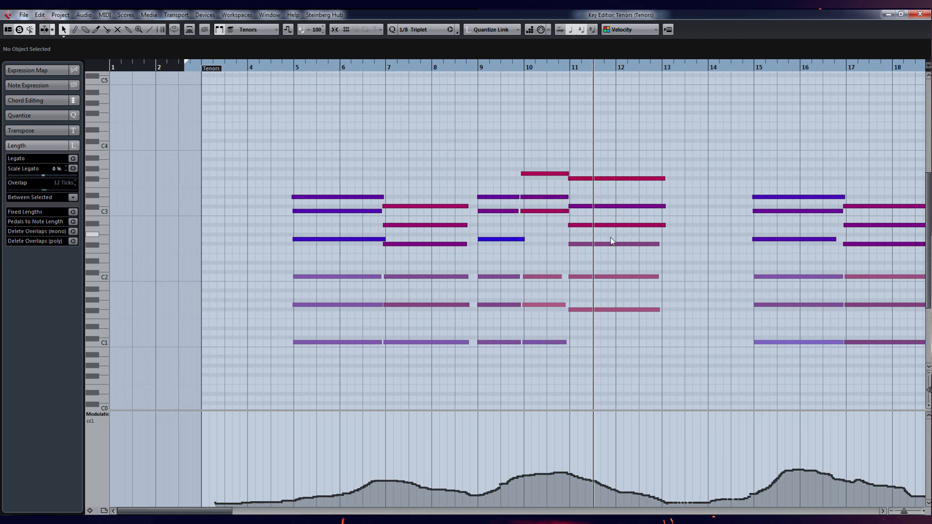
{"action": "scroll", "coordinate": [459, 256], "scroll_direction": "up", "scroll_amount": 4}
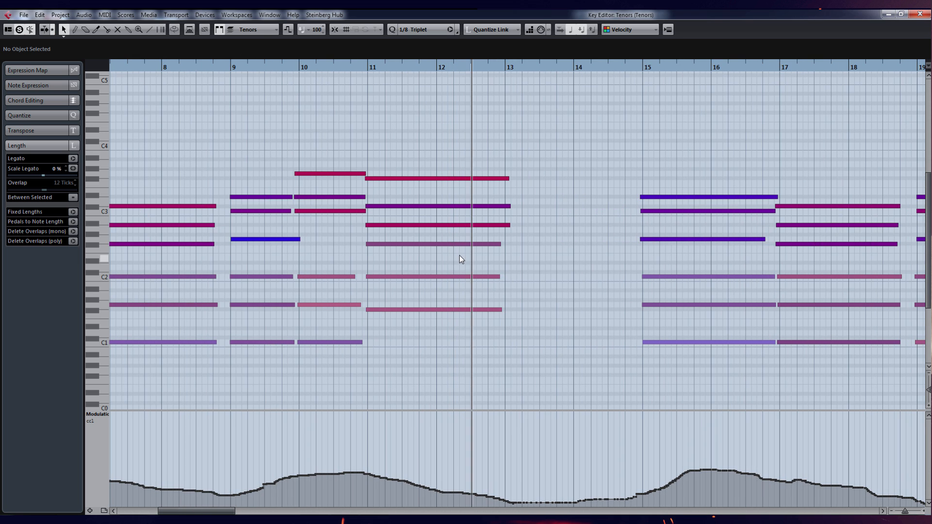
{"action": "scroll", "coordinate": [458, 254], "scroll_direction": "down", "scroll_amount": 4}
{"action": "scroll", "coordinate": [171, 232], "scroll_direction": "up", "scroll_amount": 3}
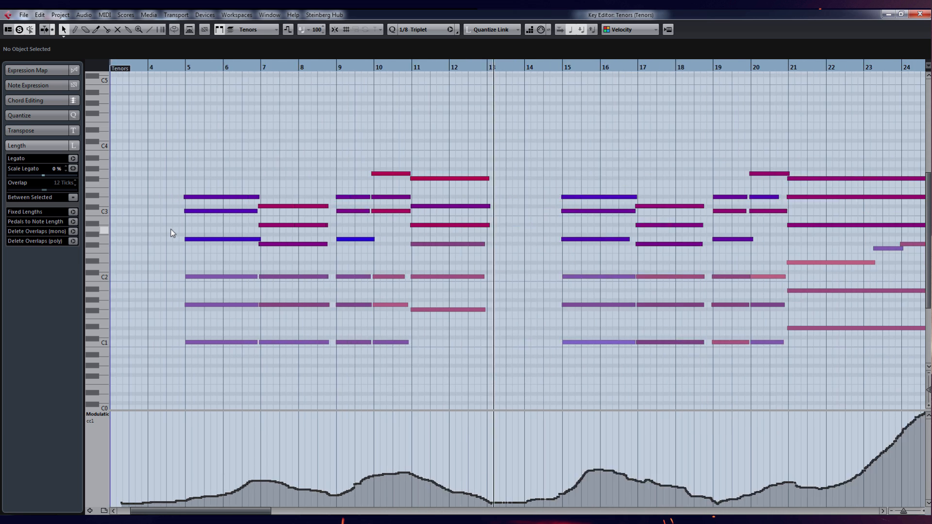
Place the playhead at bar 7 and select all six notes of the chord starting there across both parts
{"action": "scroll", "coordinate": [333, 211], "scroll_direction": "up", "scroll_amount": 2}
{"action": "scroll", "coordinate": [311, 216], "scroll_direction": "up", "scroll_amount": 2}
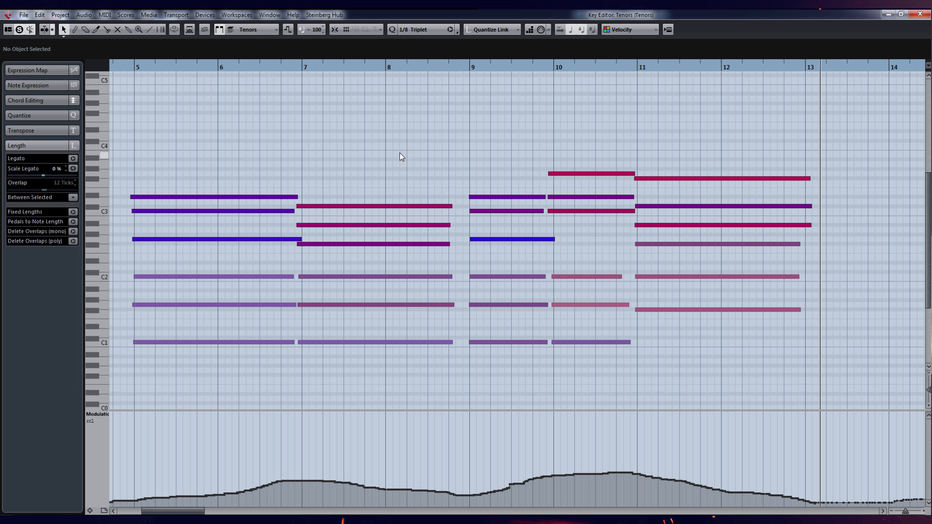
{"action": "scroll", "coordinate": [287, 208], "scroll_direction": "up", "scroll_amount": 5}
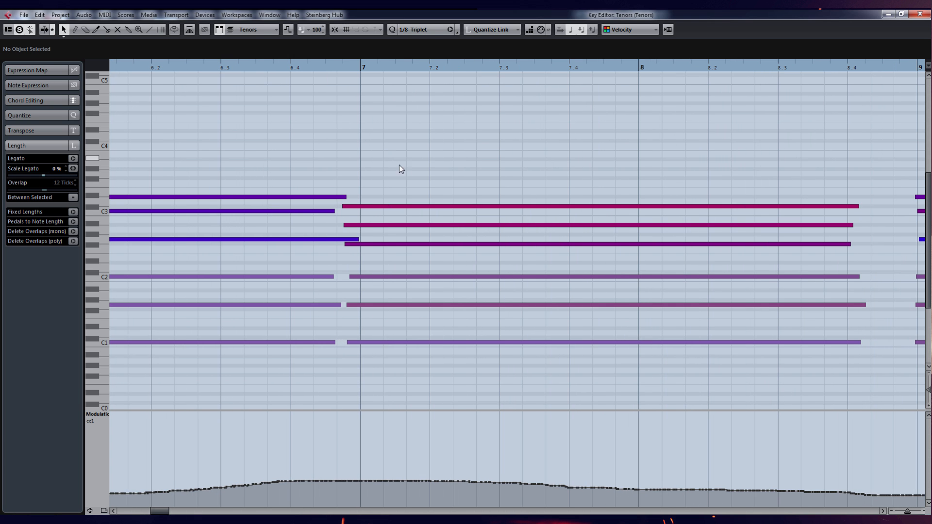
{"action": "scroll", "coordinate": [351, 302], "scroll_direction": "up", "scroll_amount": 2}
{"action": "left_click", "coordinate": [370, 65]}
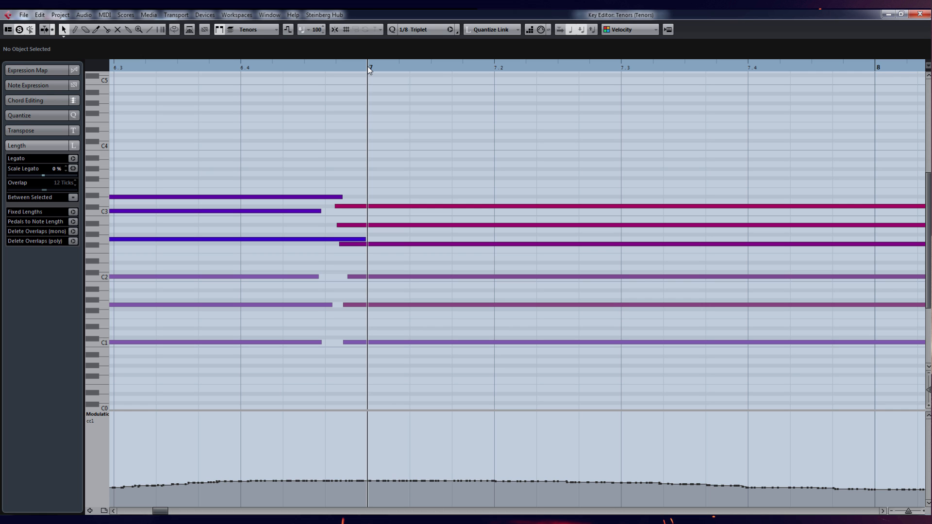
{"action": "scroll", "coordinate": [401, 182], "scroll_direction": "down", "scroll_amount": 5}
{"action": "left_click_drag", "start_coordinate": [413, 178], "coordinate": [403, 406]}
{"action": "scroll", "coordinate": [362, 236], "scroll_direction": "up", "scroll_amount": 3}
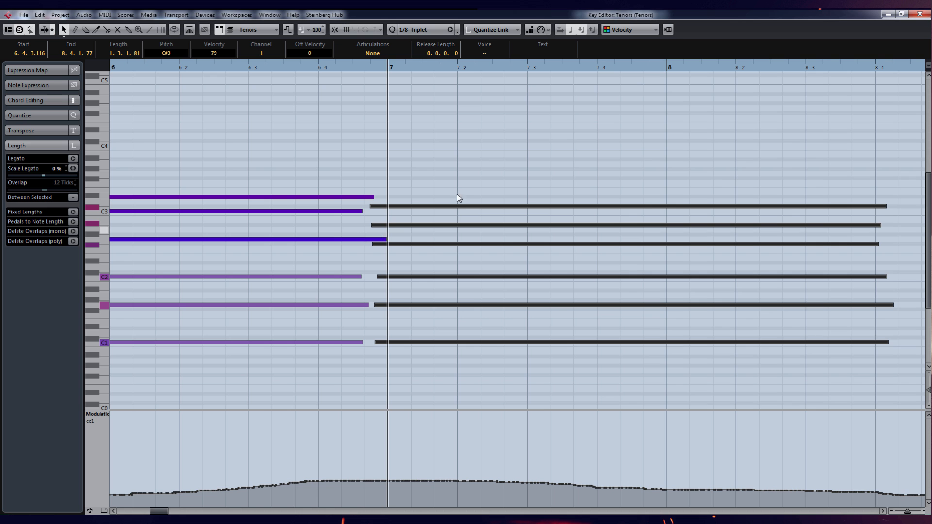
Check the Wotan Basses syllable grid, close it, and examine both parts' note timing at bars 5 and 7 in the Key Editor
{"action": "left_click", "coordinate": [920, 14]}
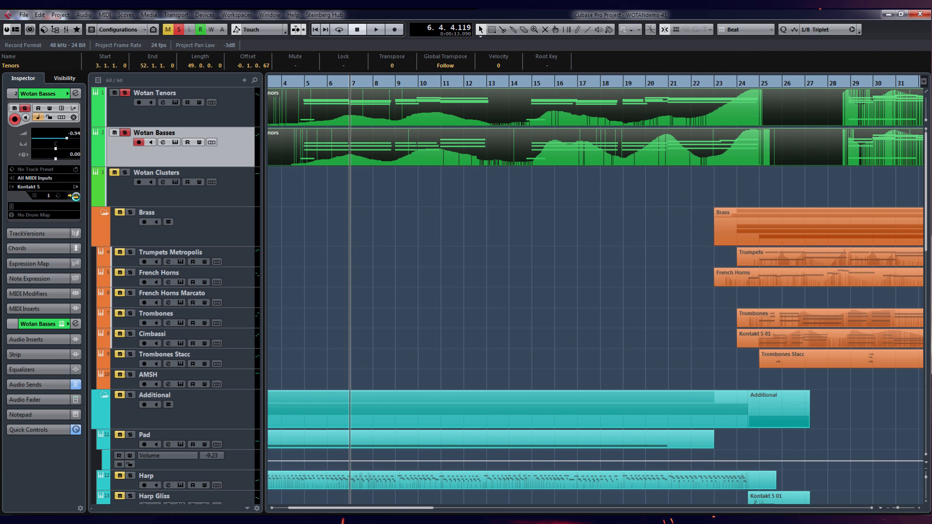
{"action": "left_click", "coordinate": [75, 196]}
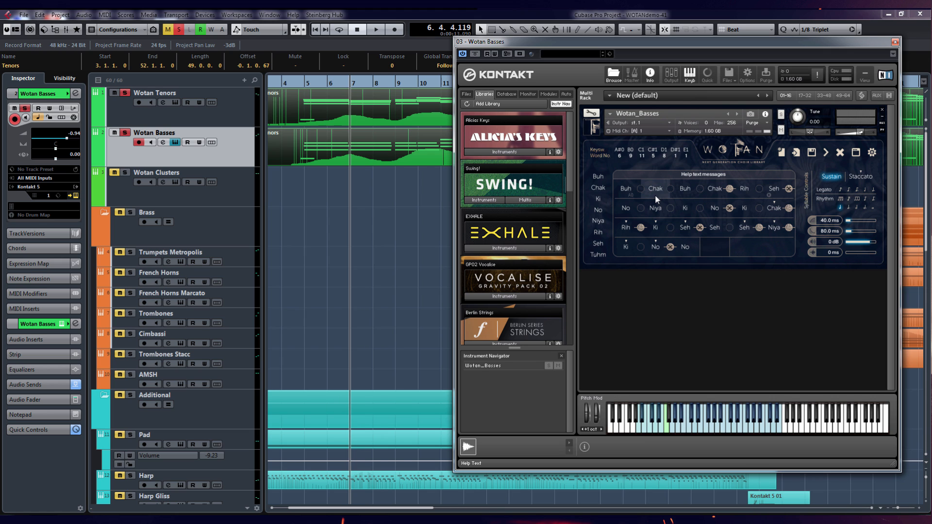
{"action": "double_click", "coordinate": [354, 108]}
{"action": "left_click", "coordinate": [896, 42]}
{"action": "scroll", "coordinate": [487, 159], "scroll_direction": "down", "scroll_amount": 4}
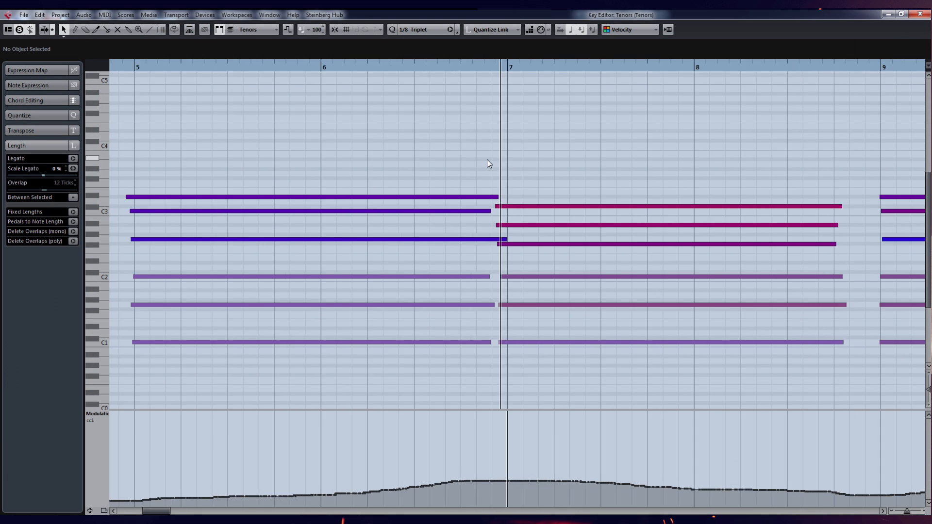
{"action": "scroll", "coordinate": [356, 155], "scroll_direction": "up", "scroll_amount": 5}
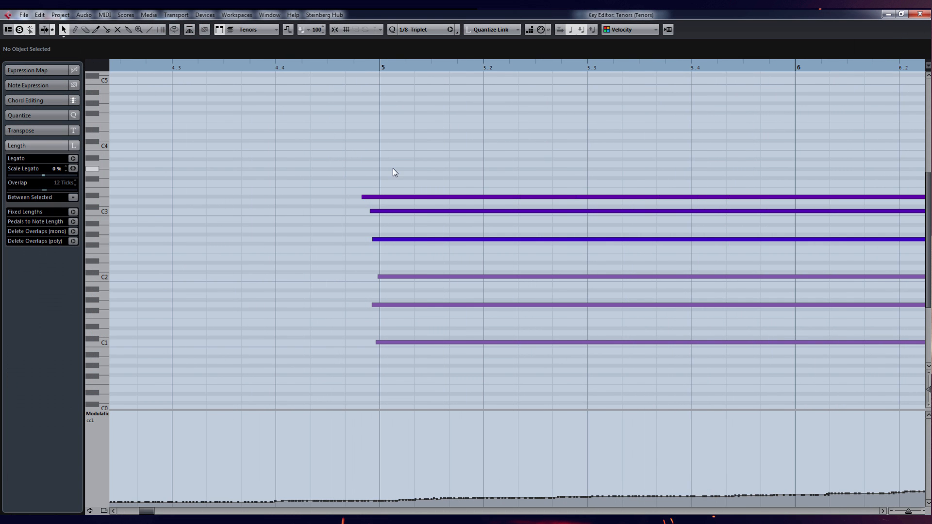
{"action": "scroll", "coordinate": [370, 151], "scroll_direction": "down", "scroll_amount": 8}
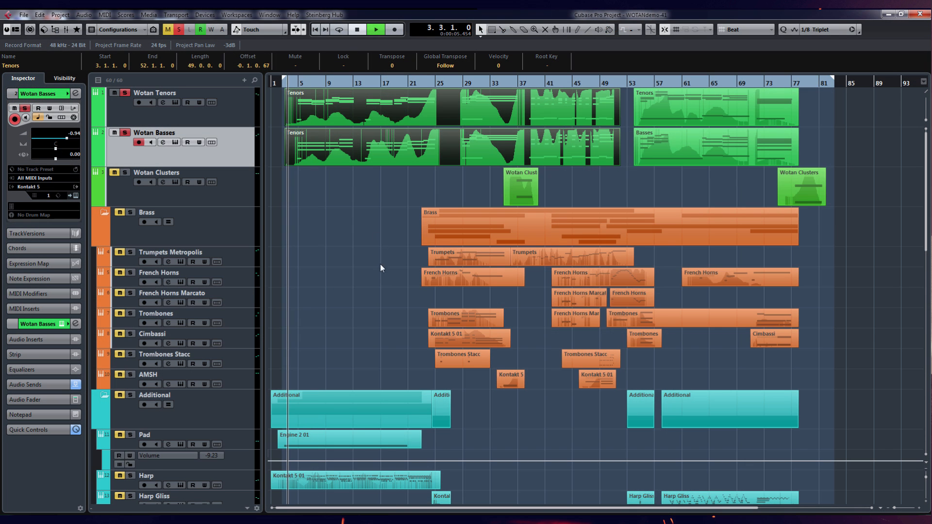
Clear all solo states while the project plays from bar 3, bringing back the full orchestra
{"action": "scroll", "coordinate": [340, 271], "scroll_direction": "down", "scroll_amount": 2}
{"action": "scroll", "coordinate": [299, 199], "scroll_direction": "up", "scroll_amount": 2}
{"action": "left_click", "coordinate": [178, 30]}
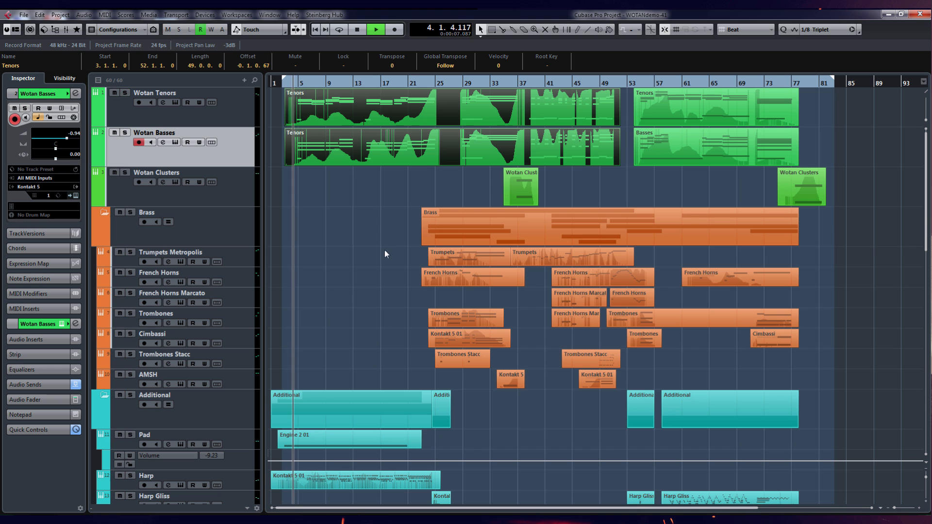
Play the full arrangement from bar 4 to about bar 15 while reviewing the harp, percussion and string tracks
{"action": "scroll", "coordinate": [310, 302], "scroll_direction": "up", "scroll_amount": 3}
{"action": "scroll", "coordinate": [383, 287], "scroll_direction": "left", "scroll_amount": 3}
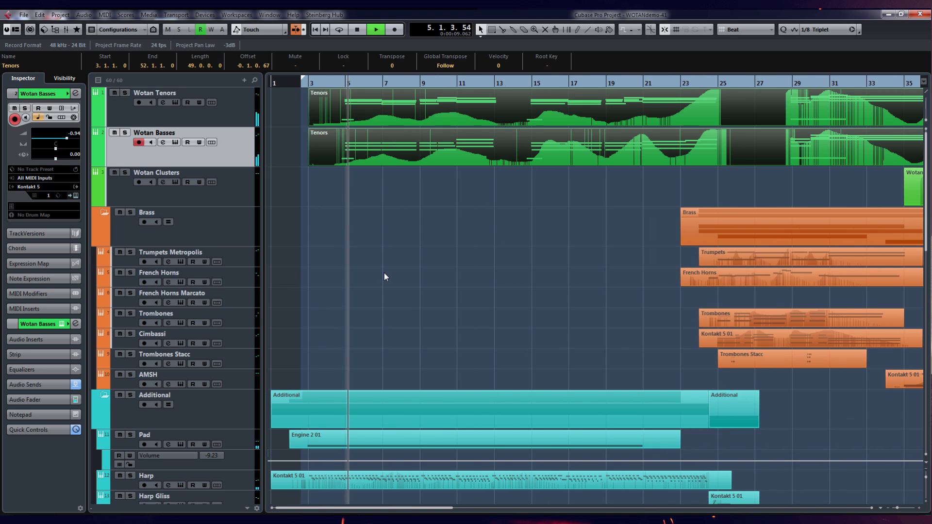
{"action": "scroll", "coordinate": [383, 273], "scroll_direction": "down", "scroll_amount": 4}
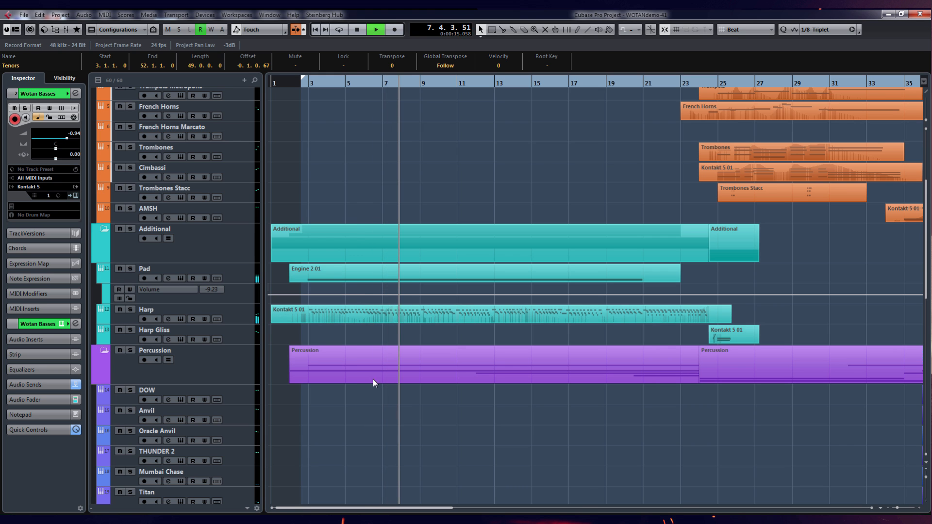
{"action": "scroll", "coordinate": [374, 381], "scroll_direction": "down", "scroll_amount": 8}
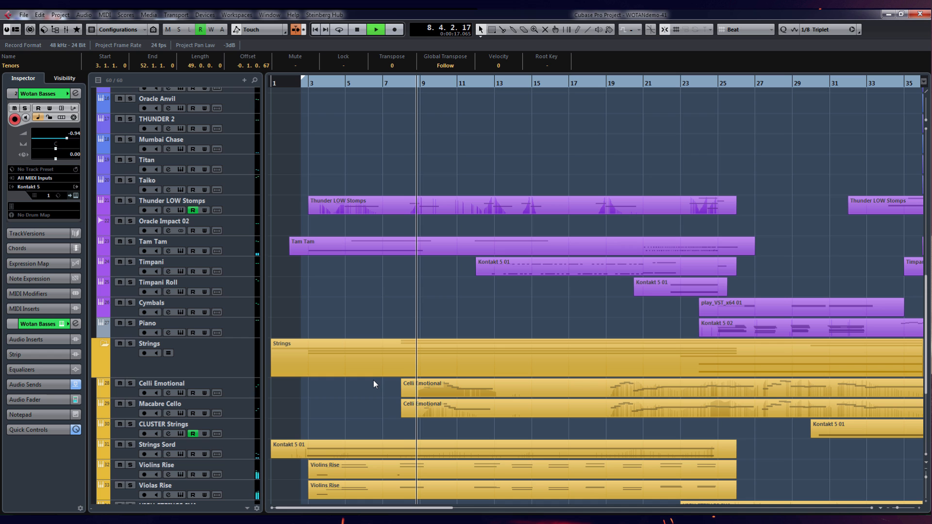
{"action": "scroll", "coordinate": [374, 382], "scroll_direction": "up", "scroll_amount": 5}
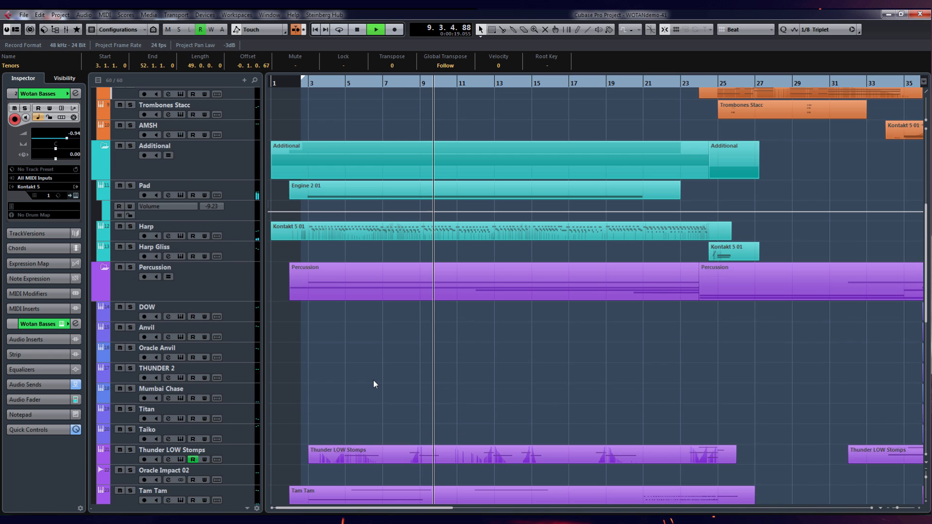
{"action": "scroll", "coordinate": [374, 381], "scroll_direction": "up", "scroll_amount": 4}
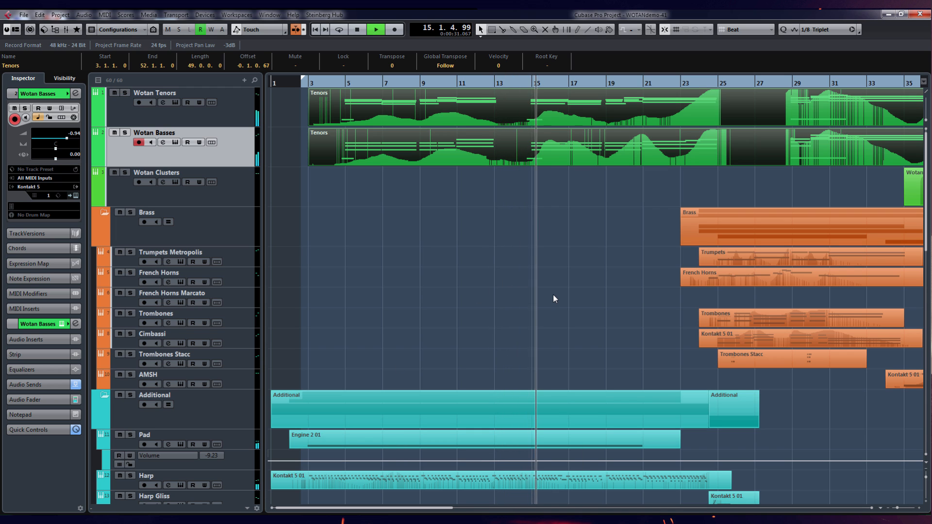
Follow the full playback through the brass entry at bar 23 and stop it at bar 26
{"action": "scroll", "coordinate": [552, 292], "scroll_direction": "down", "scroll_amount": 2}
{"action": "scroll", "coordinate": [467, 270], "scroll_direction": "up", "scroll_amount": 1}
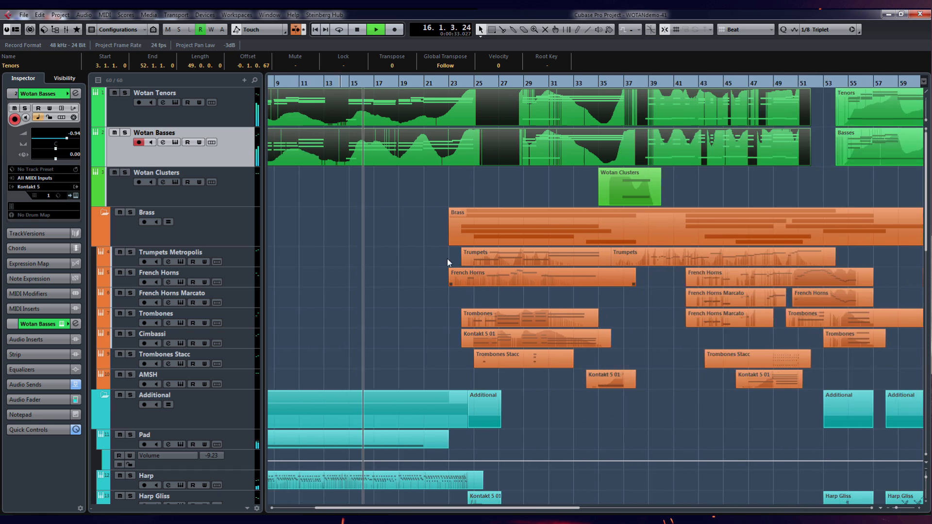
{"action": "scroll", "coordinate": [447, 258], "scroll_direction": "up", "scroll_amount": 1}
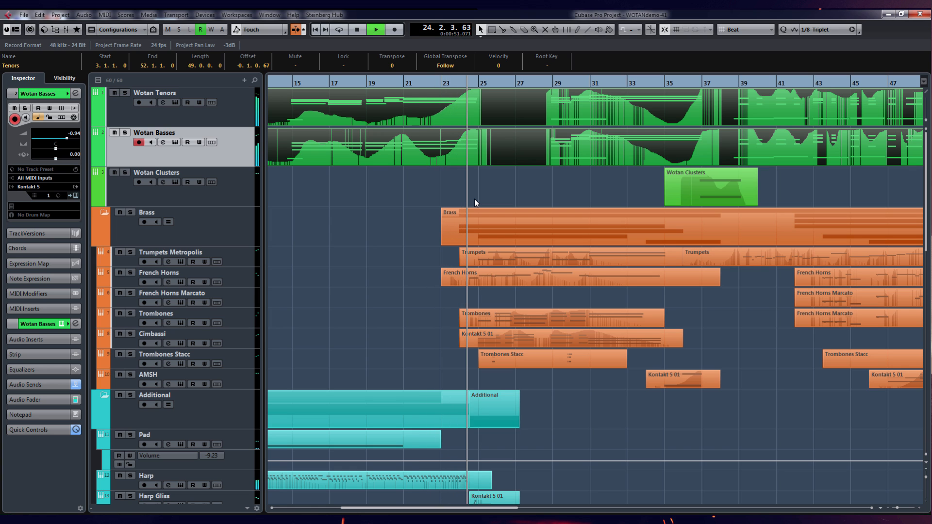
{"action": "scroll", "coordinate": [481, 185], "scroll_direction": "down", "scroll_amount": 3}
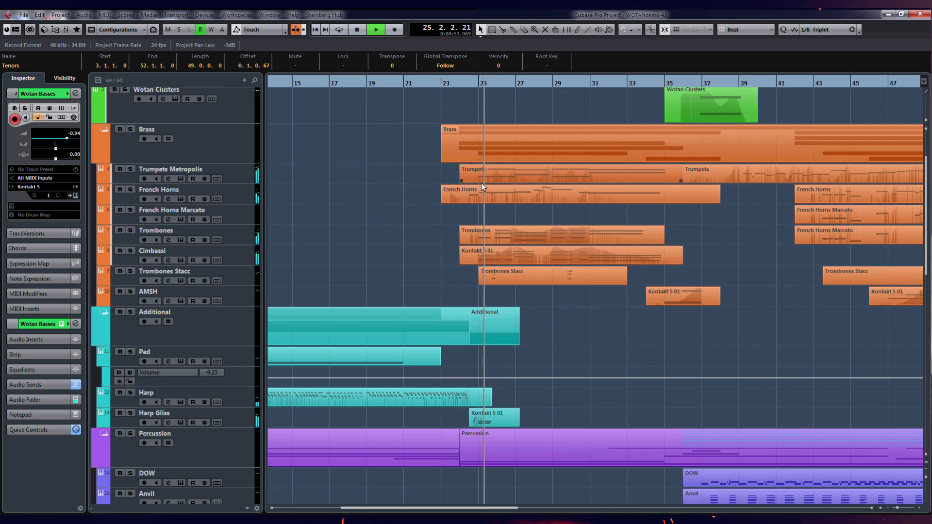
{"action": "scroll", "coordinate": [482, 182], "scroll_direction": "down", "scroll_amount": 3}
{"action": "scroll", "coordinate": [567, 223], "scroll_direction": "up", "scroll_amount": 6}
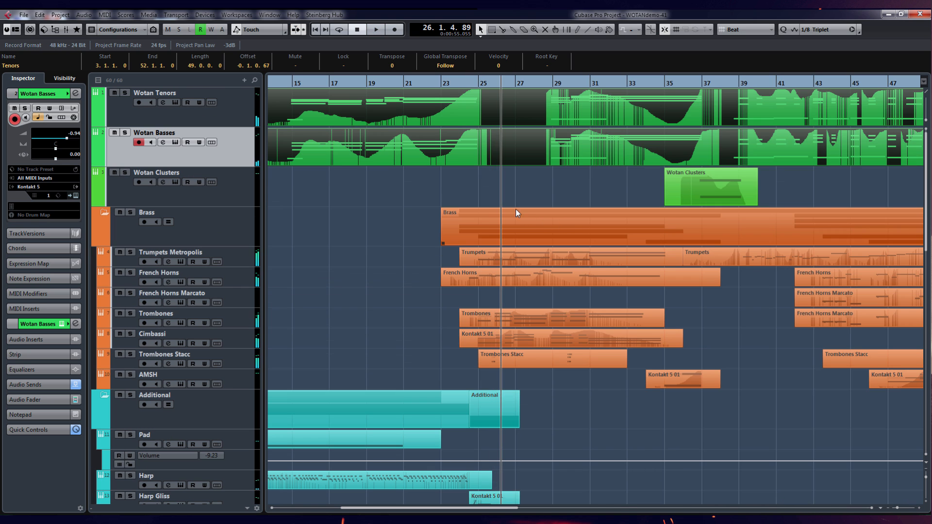
Move the playhead to bar 18, and examine the Tenors and Basses notes and modulation up to bar 25 in the Key Editor
{"action": "left_click_drag", "start_coordinate": [380, 84], "coordinate": [357, 86]}
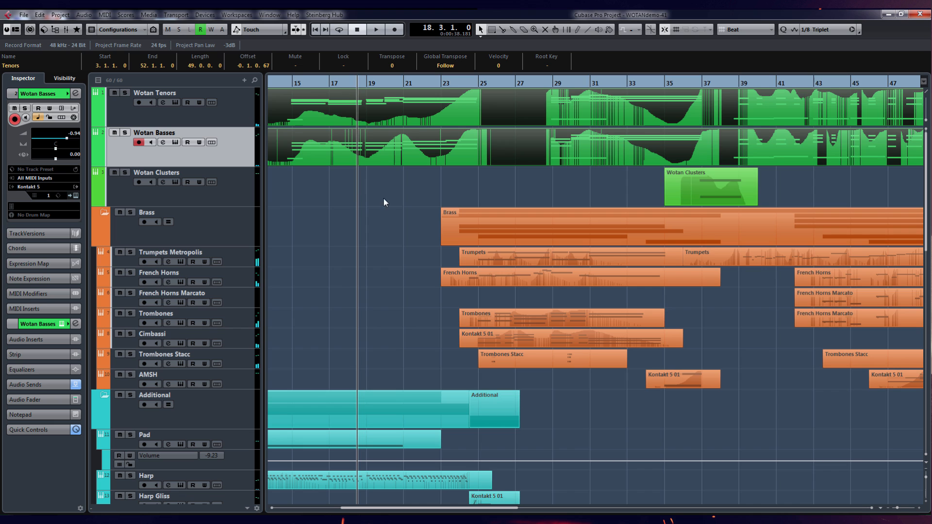
{"action": "scroll", "coordinate": [399, 196], "scroll_direction": "down", "scroll_amount": 6}
{"action": "scroll", "coordinate": [348, 189], "scroll_direction": "up", "scroll_amount": 7}
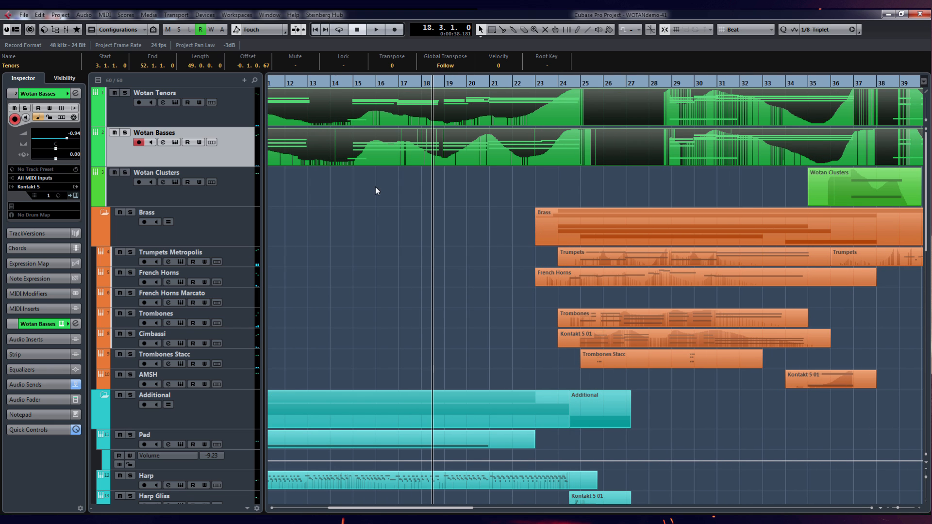
{"action": "double_click", "coordinate": [477, 108]}
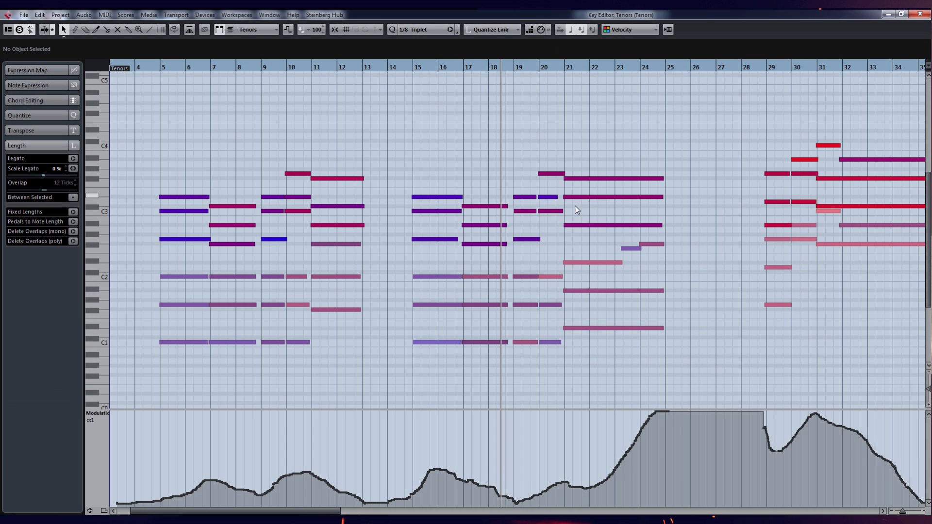
{"action": "left_click", "coordinate": [917, 15]}
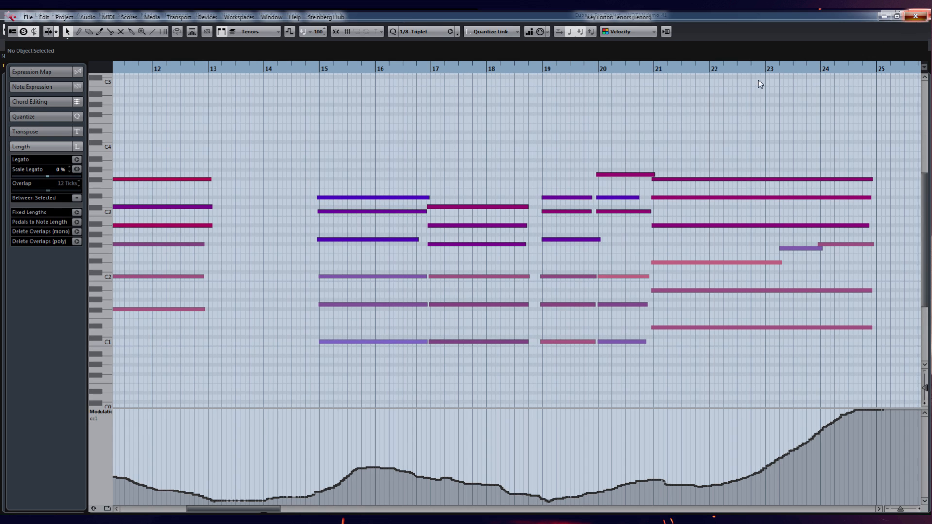
Place the playhead at bar 23 and inspect the Piano part's chords from bar 25 to 33 in the Key Editor
{"action": "scroll", "coordinate": [581, 199], "scroll_direction": "down", "scroll_amount": 5}
{"action": "scroll", "coordinate": [557, 195], "scroll_direction": "up", "scroll_amount": 5}
{"action": "left_click", "coordinate": [531, 83]}
{"action": "scroll", "coordinate": [625, 242], "scroll_direction": "down", "scroll_amount": 5}
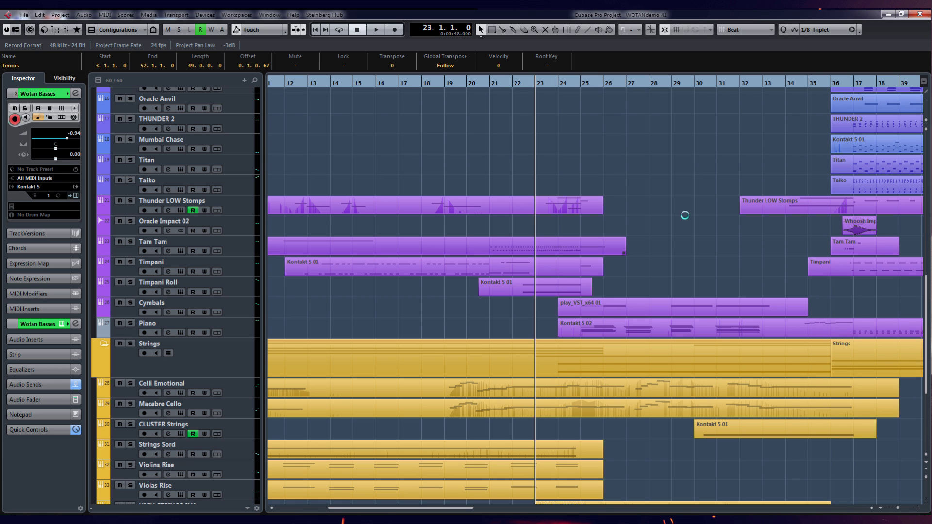
{"action": "scroll", "coordinate": [674, 237], "scroll_direction": "down", "scroll_amount": 4}
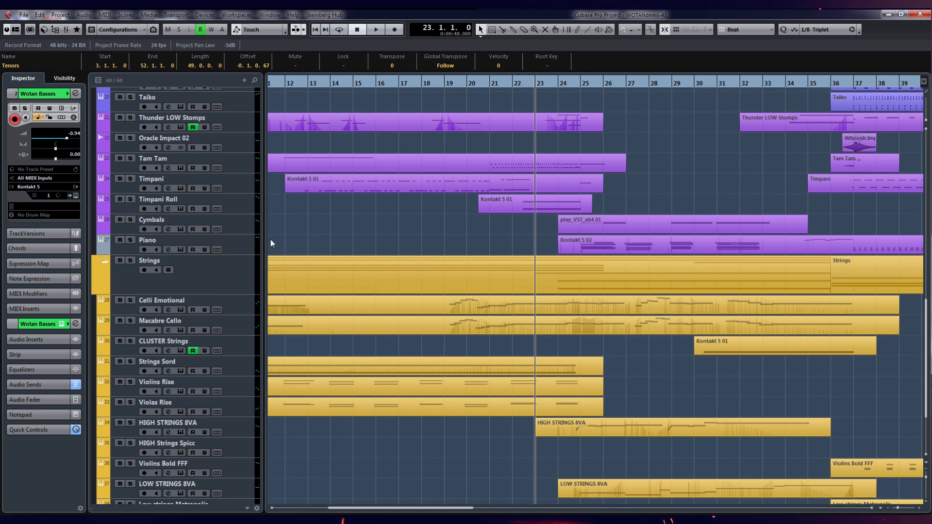
{"action": "scroll", "coordinate": [685, 206], "scroll_direction": "down", "scroll_amount": 6}
{"action": "scroll", "coordinate": [659, 209], "scroll_direction": "up", "scroll_amount": 4}
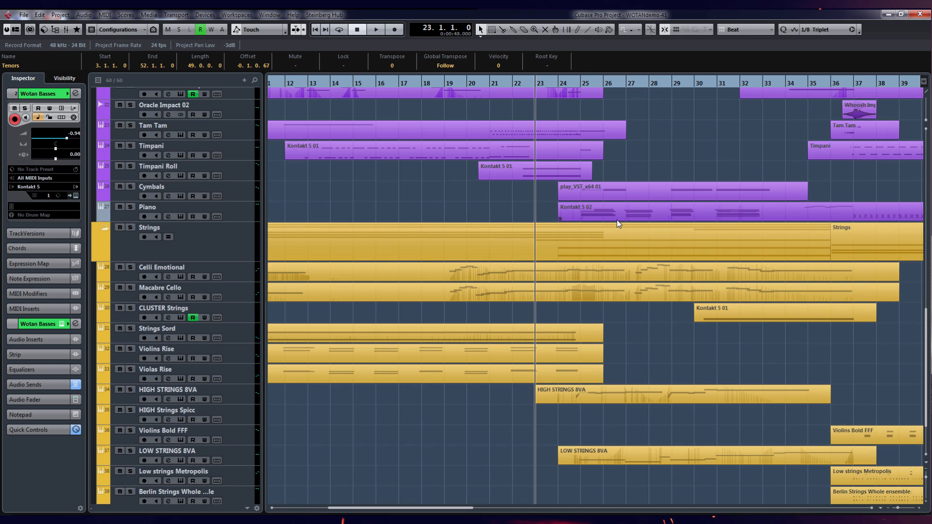
{"action": "double_click", "coordinate": [564, 208]}
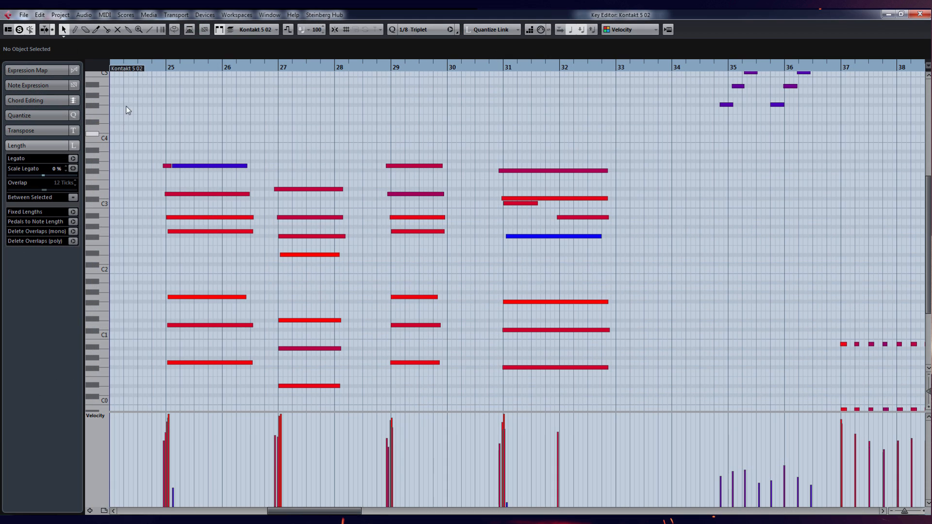
{"action": "left_click", "coordinate": [920, 15]}
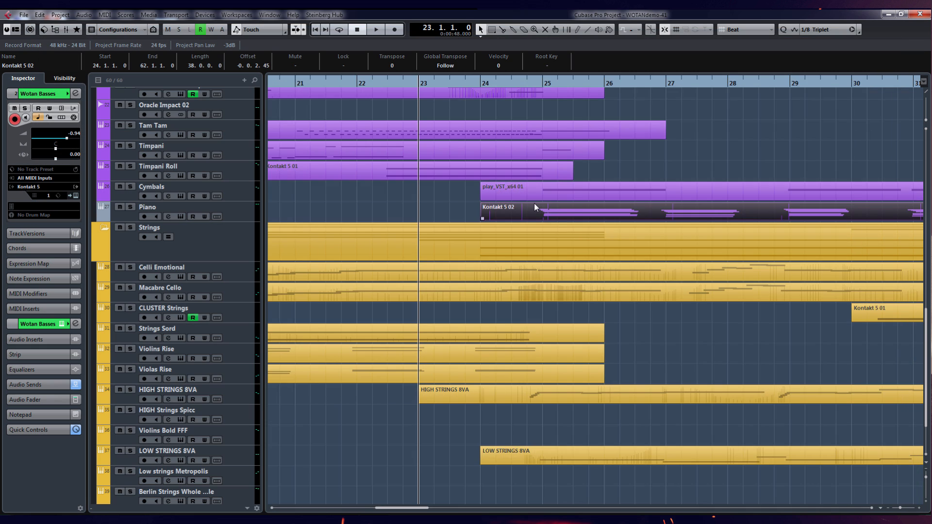
Disable record on the Wotan Basses track and place the playhead at the second beat of bar 24
{"action": "scroll", "coordinate": [551, 209], "scroll_direction": "up", "scroll_amount": 10}
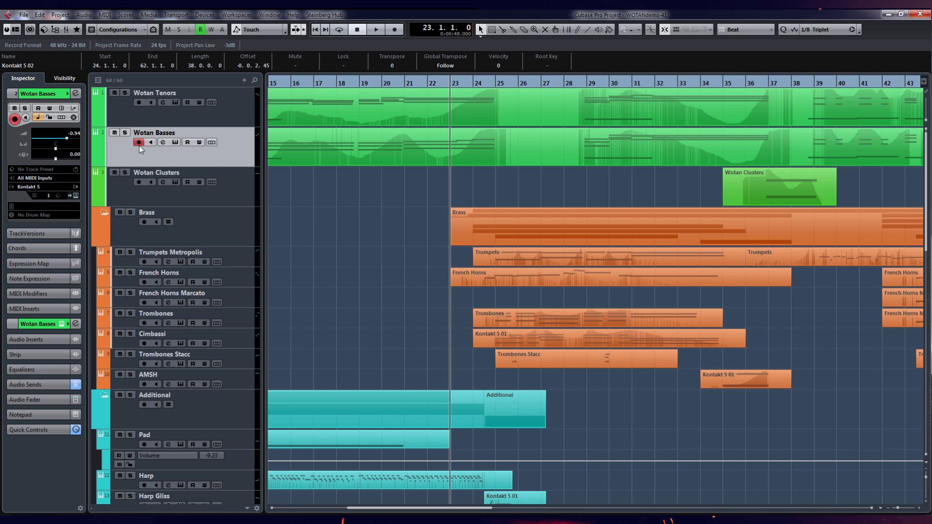
{"action": "scroll", "coordinate": [521, 291], "scroll_direction": "up", "scroll_amount": 5, "text": "ctrl"}
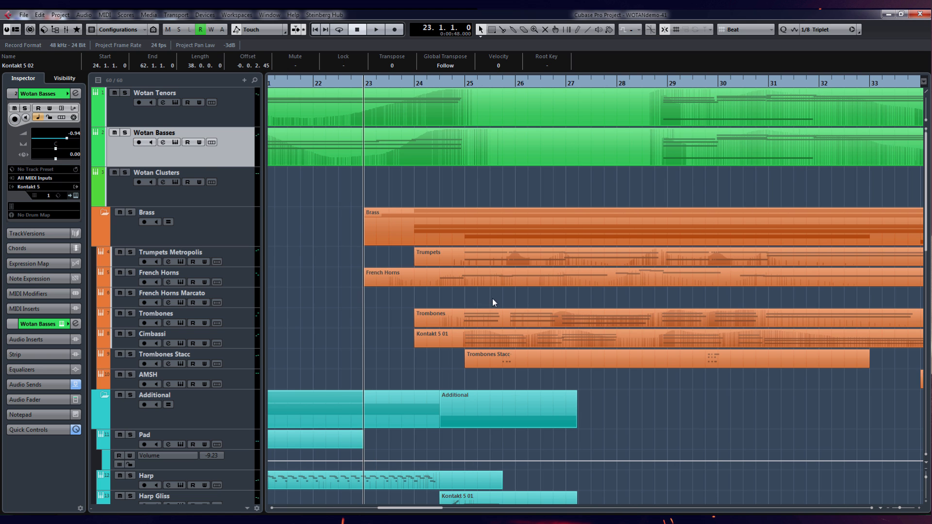
{"action": "scroll", "coordinate": [509, 301], "scroll_direction": "down", "scroll_amount": 4, "text": "ctrl"}
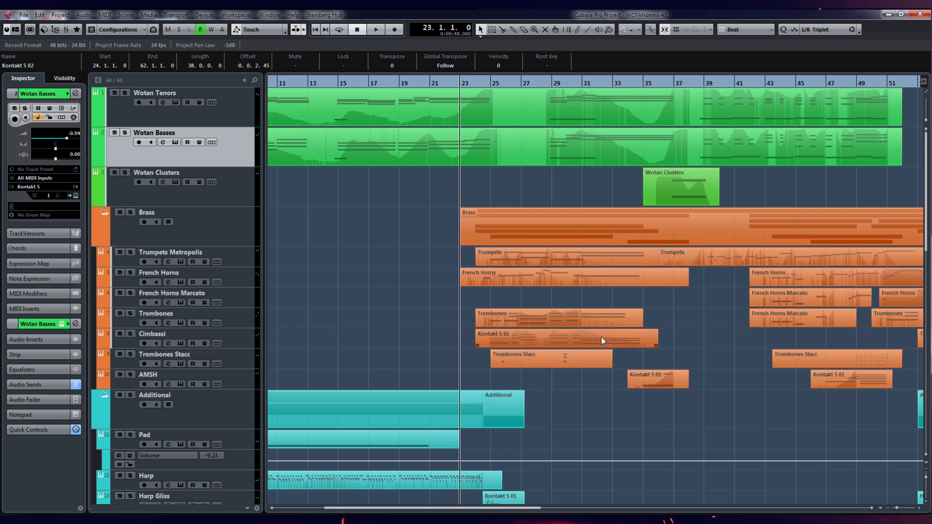
{"action": "left_click_drag", "start_coordinate": [487, 82], "coordinate": [479, 83]}
Solo the Strings folder track and start playback from bar 24
{"action": "scroll", "coordinate": [500, 272], "scroll_direction": "down", "scroll_amount": 5}
{"action": "scroll", "coordinate": [489, 265], "scroll_direction": "up", "scroll_amount": 5}
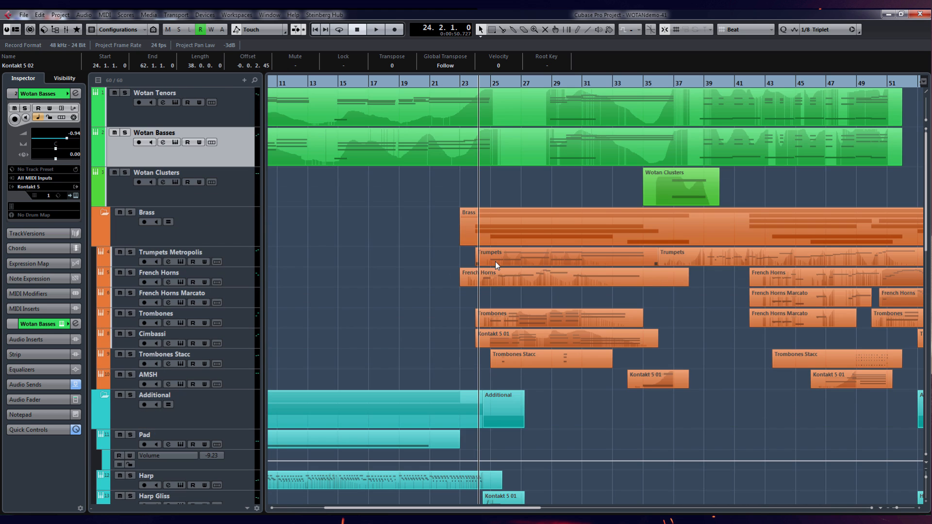
{"action": "scroll", "coordinate": [244, 258], "scroll_direction": "down", "scroll_amount": 12}
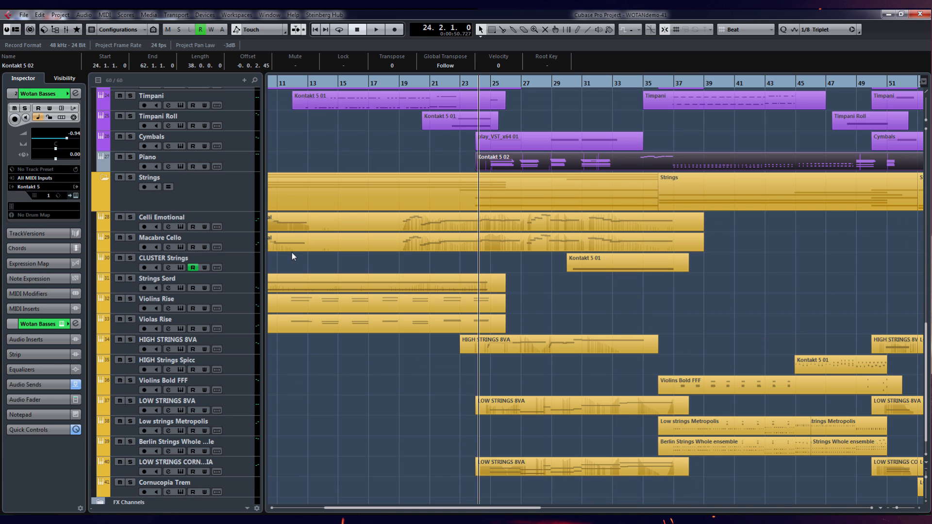
{"action": "left_click", "coordinate": [130, 177]}
{"action": "scroll", "coordinate": [602, 319], "scroll_direction": "down", "scroll_amount": 1}
{"action": "key", "text": "space"}
{"action": "key", "text": "h"}
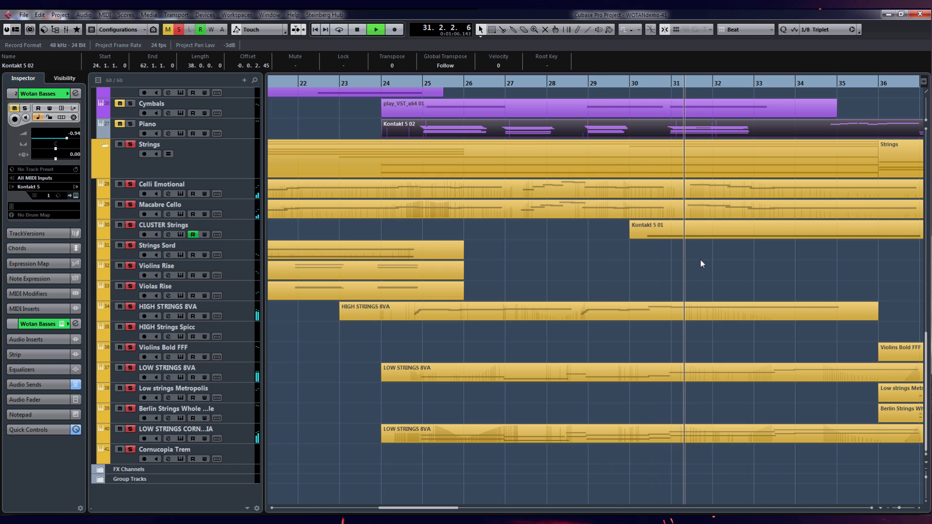
Play the soloed strings on to the end of bar 34, stop, and look over the percussion and string parts
{"action": "scroll", "coordinate": [700, 260], "scroll_direction": "down", "scroll_amount": 4}
{"action": "scroll", "coordinate": [743, 261], "scroll_direction": "up", "scroll_amount": 4}
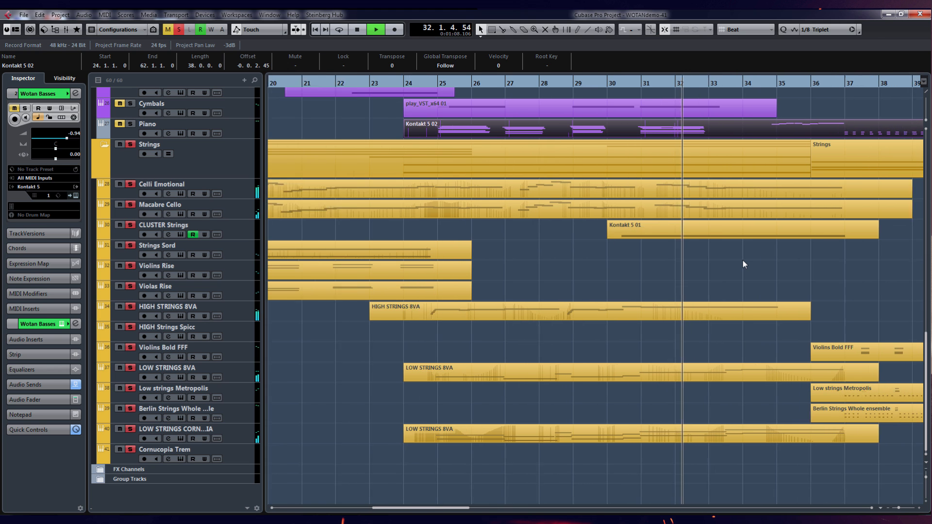
{"action": "scroll", "coordinate": [743, 261], "scroll_direction": "down", "scroll_amount": 2}
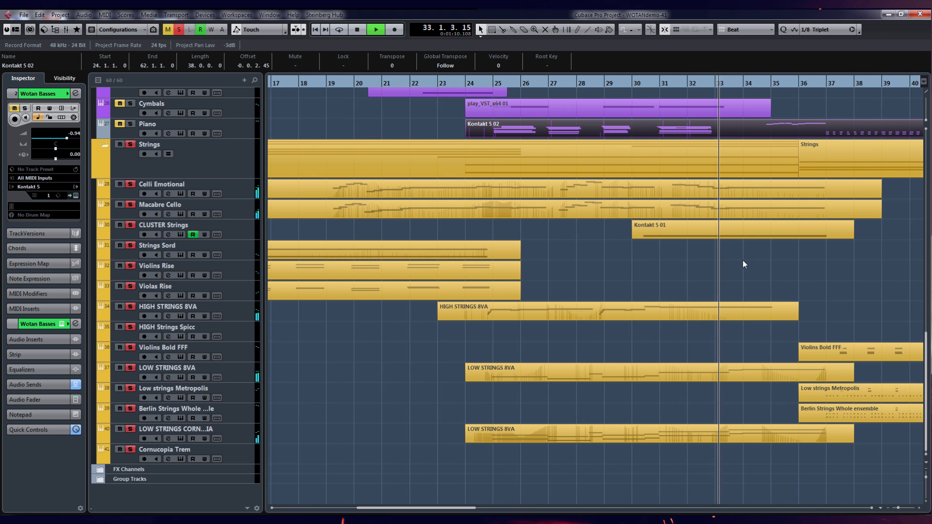
{"action": "scroll", "coordinate": [741, 260], "scroll_direction": "up", "scroll_amount": 5}
{"action": "scroll", "coordinate": [741, 261], "scroll_direction": "down", "scroll_amount": 5}
{"action": "key", "text": "space"}
{"action": "scroll", "coordinate": [230, 308], "scroll_direction": "up", "scroll_amount": 2}
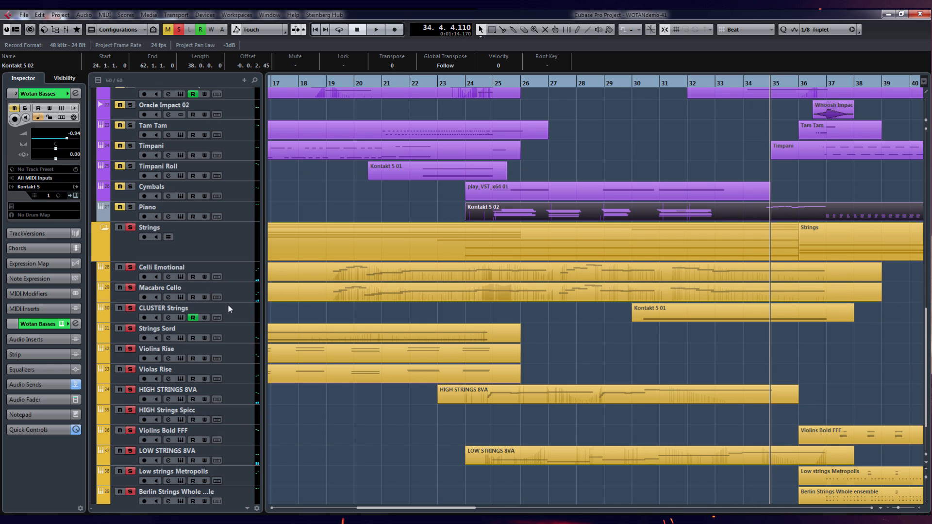
{"action": "scroll", "coordinate": [252, 309], "scroll_direction": "up", "scroll_amount": 4}
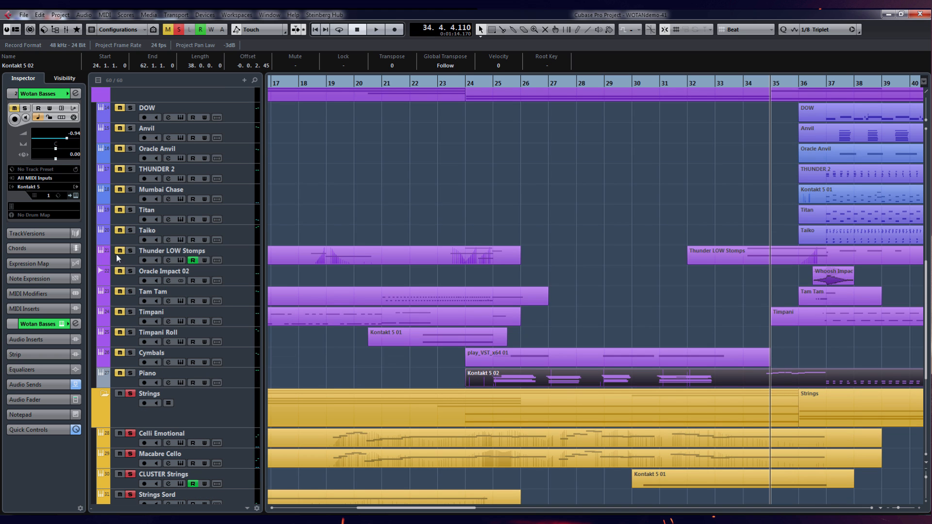
{"action": "scroll", "coordinate": [346, 267], "scroll_direction": "down", "scroll_amount": 6}
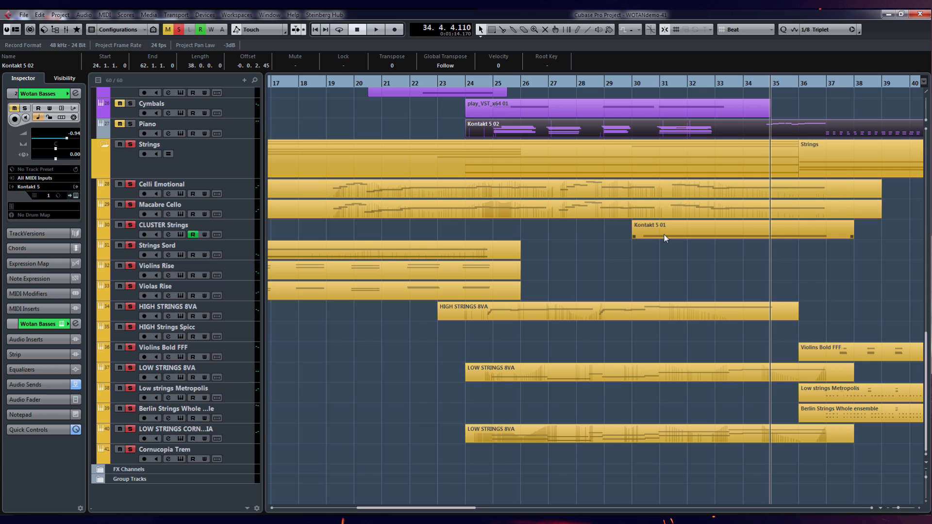
Place the playhead at bar 25 and switch the solo from the strings to the Celli Emotional track only
{"action": "left_click", "coordinate": [495, 82]}
{"action": "left_click", "coordinate": [178, 30]}
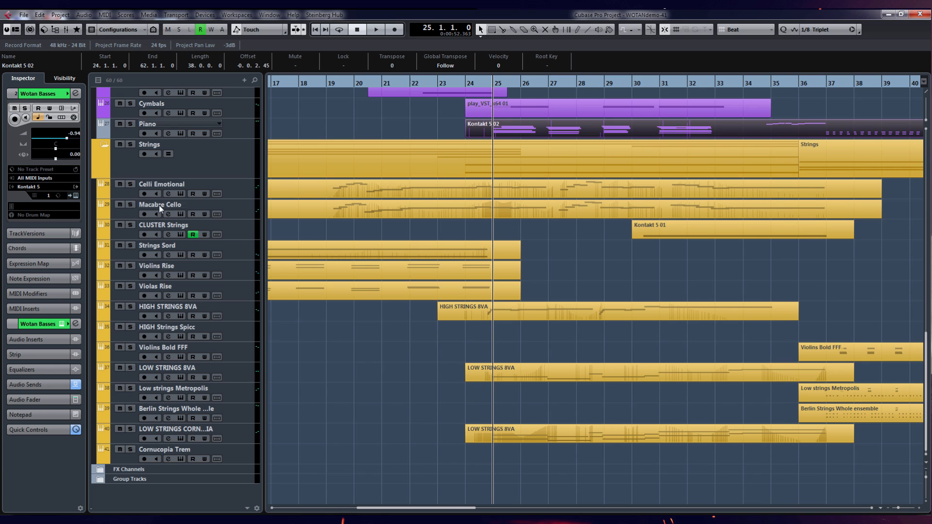
{"action": "left_click", "coordinate": [130, 185]}
Open the Celli Emotional track's Kontakt instrument, inspect its Celli_Legato and Cellos patches, and close it
{"action": "left_click", "coordinate": [76, 196]}
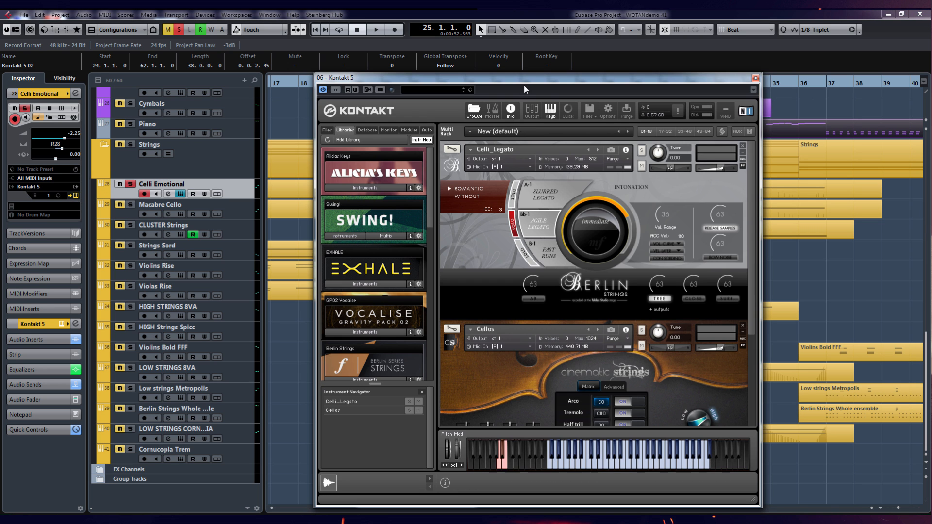
{"action": "left_click_drag", "start_coordinate": [524, 86], "coordinate": [510, 68]}
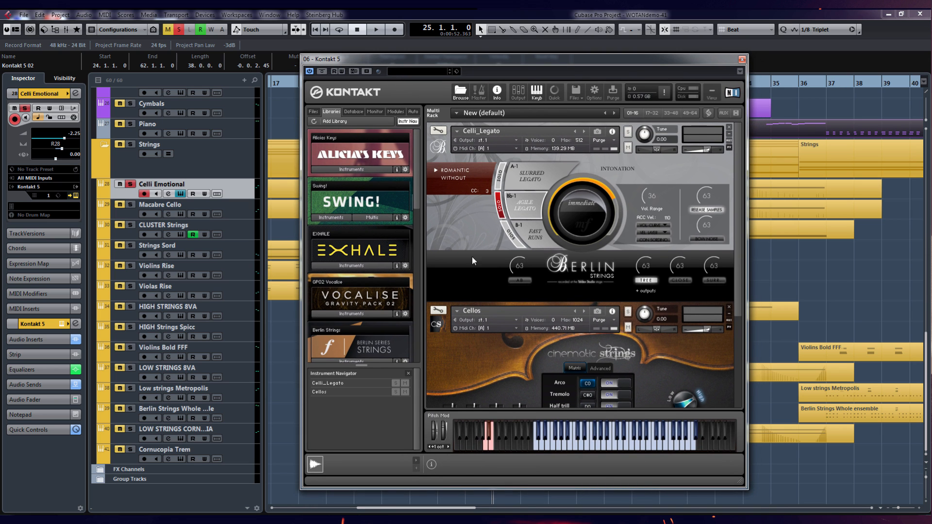
{"action": "left_click_drag", "start_coordinate": [736, 156], "coordinate": [737, 185]}
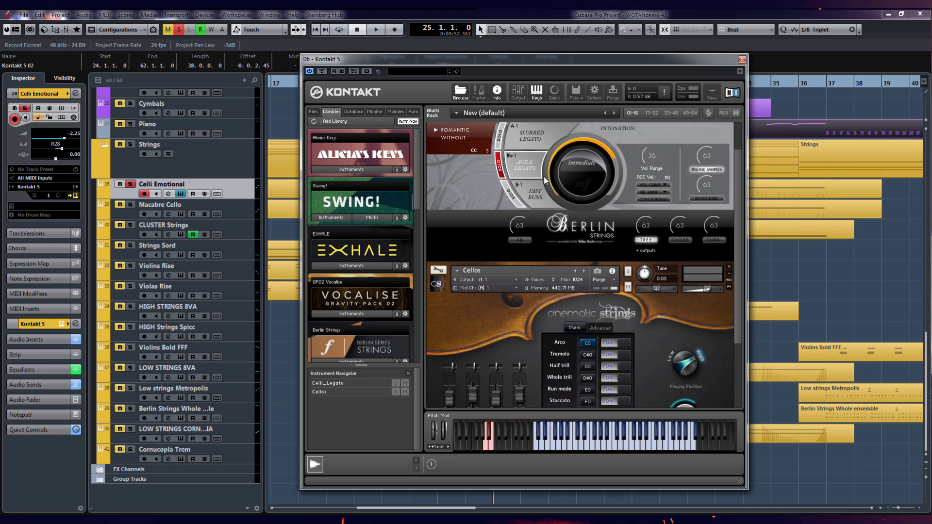
{"action": "left_click_drag", "start_coordinate": [737, 165], "coordinate": [739, 240]}
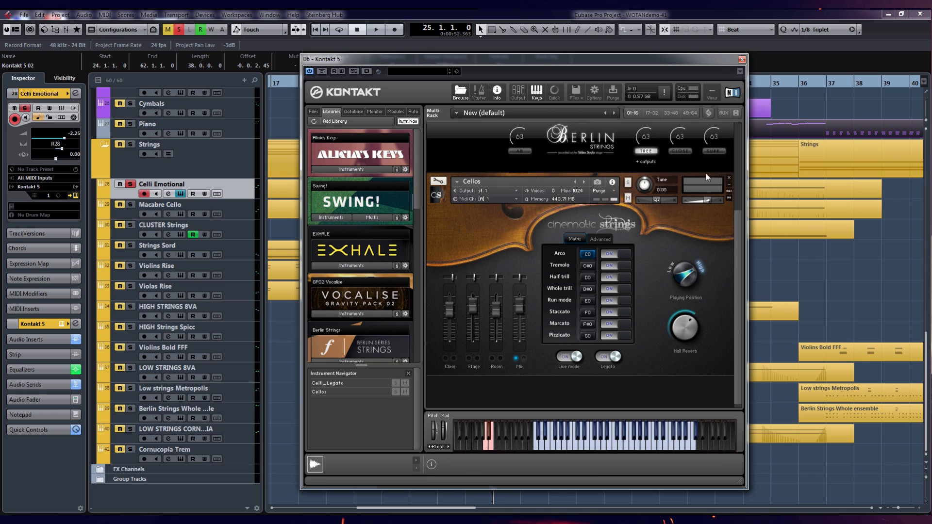
{"action": "left_click", "coordinate": [742, 59]}
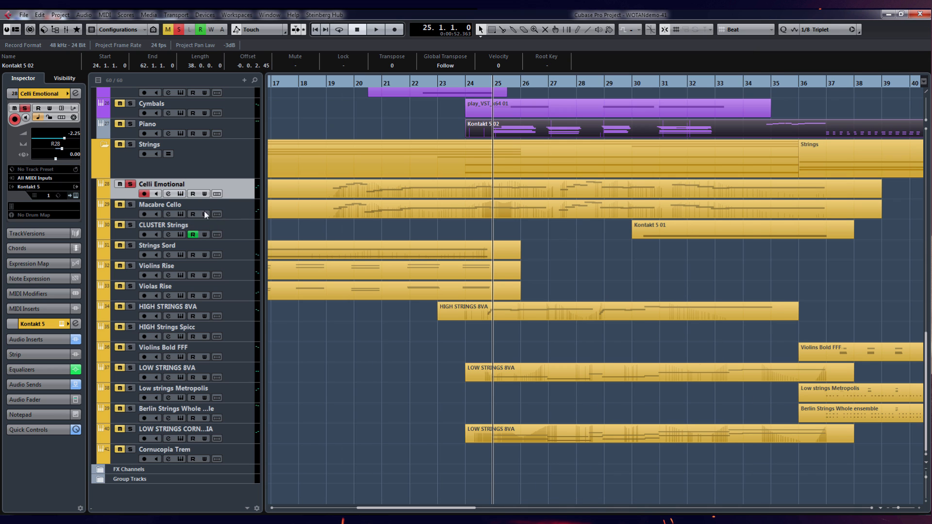
Select the Macabre Cello track and play the soloed Celli Emotional part from around bar 27 into bar 32
{"action": "left_click", "coordinate": [108, 203]}
{"action": "scroll", "coordinate": [583, 250], "scroll_direction": "up", "scroll_amount": 2}
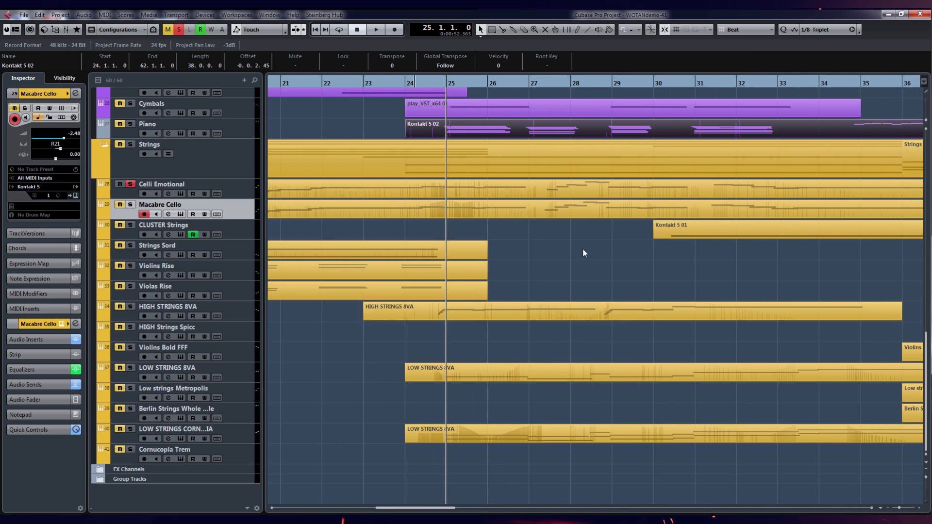
{"action": "scroll", "coordinate": [583, 253], "scroll_direction": "up", "scroll_amount": 1}
{"action": "left_click", "coordinate": [502, 84]}
{"action": "key", "text": "space"}
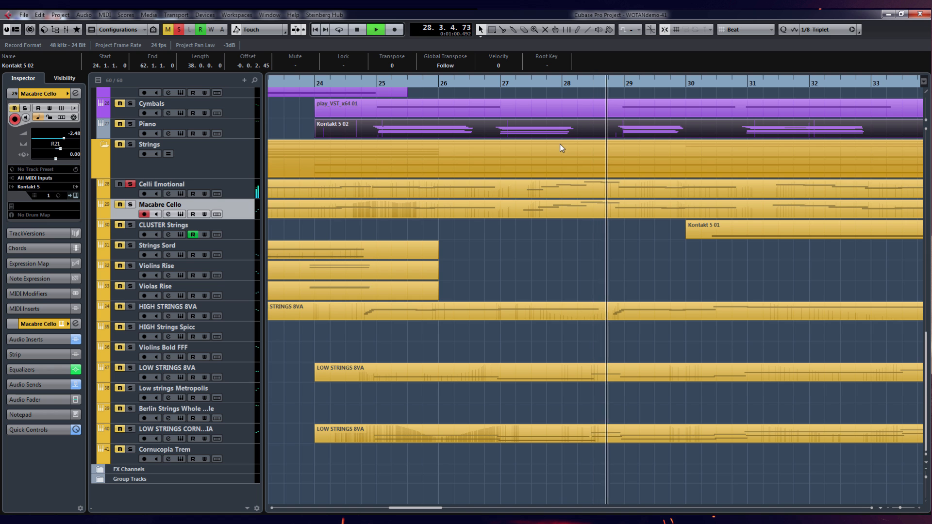
{"action": "scroll", "coordinate": [691, 281], "scroll_direction": "down", "scroll_amount": 3}
{"action": "scroll", "coordinate": [775, 286], "scroll_direction": "down", "scroll_amount": 2}
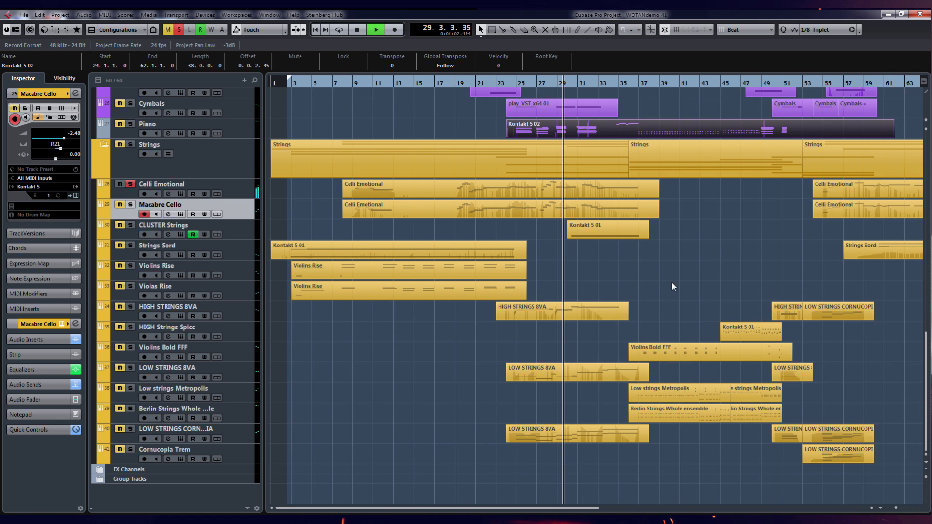
{"action": "scroll", "coordinate": [584, 275], "scroll_direction": "up", "scroll_amount": 4}
{"action": "scroll", "coordinate": [389, 259], "scroll_direction": "up", "scroll_amount": 3}
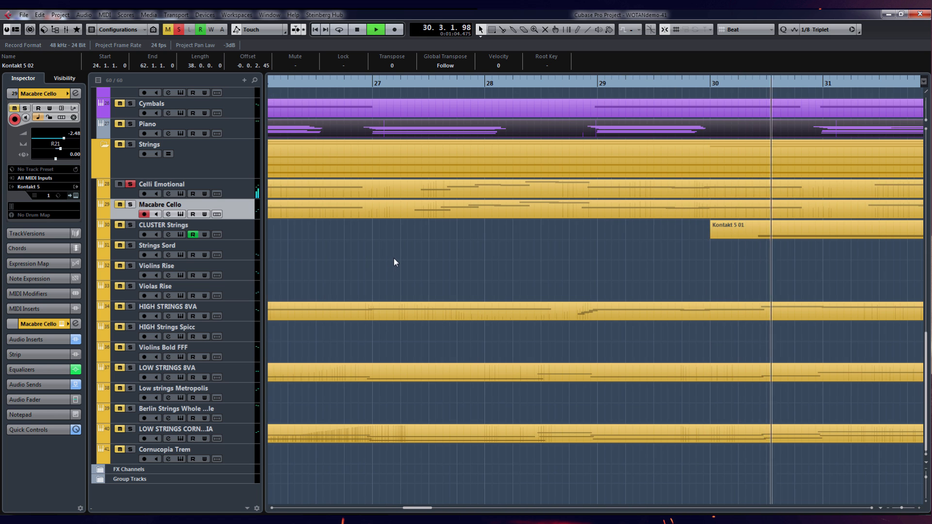
{"action": "scroll", "coordinate": [395, 263], "scroll_direction": "down", "scroll_amount": 2}
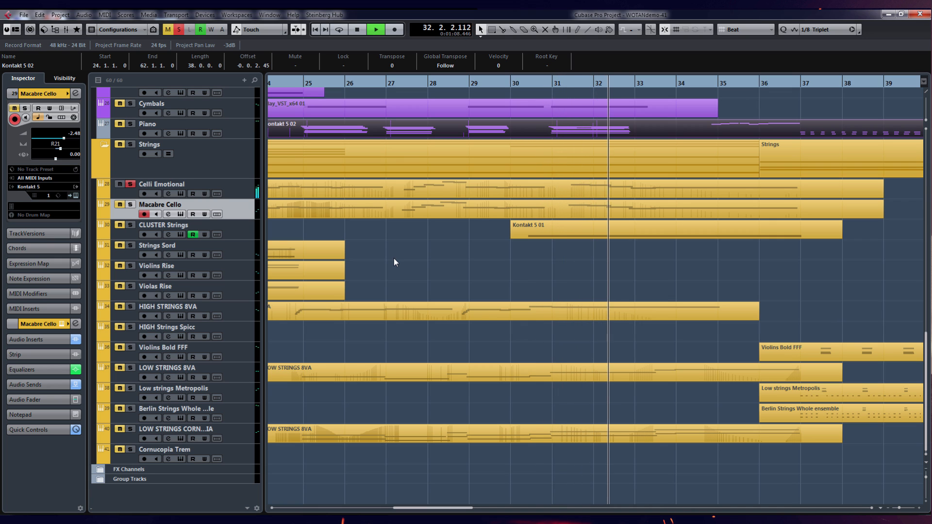
{"action": "key", "text": "space"}
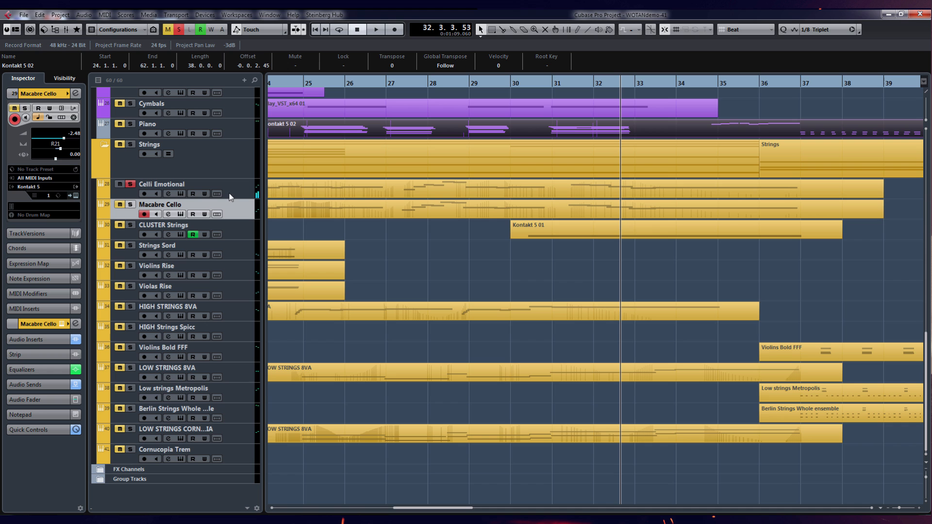
Solo the Macabre Cello track as well and place the playhead at beat 3 of bar 26
{"action": "left_click", "coordinate": [134, 205]}
{"action": "scroll", "coordinate": [501, 235], "scroll_direction": "down", "scroll_amount": 5}
{"action": "left_click_drag", "start_coordinate": [466, 83], "coordinate": [502, 121]}
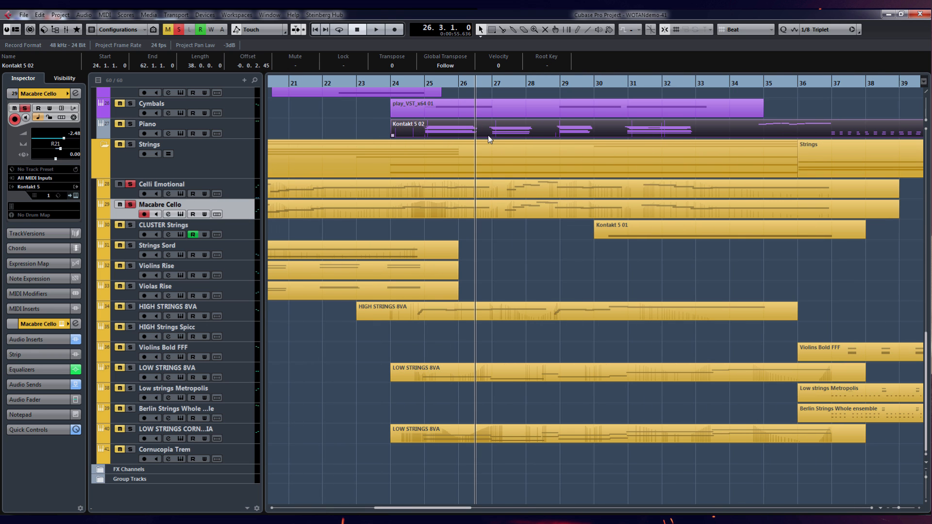
Inspect the Macabre Cello instrument in Kontakt, and select the Celli Emotional and Macabre Cello parts to compare their notes around bars 26 to 30
{"action": "scroll", "coordinate": [488, 135], "scroll_direction": "up", "scroll_amount": 2}
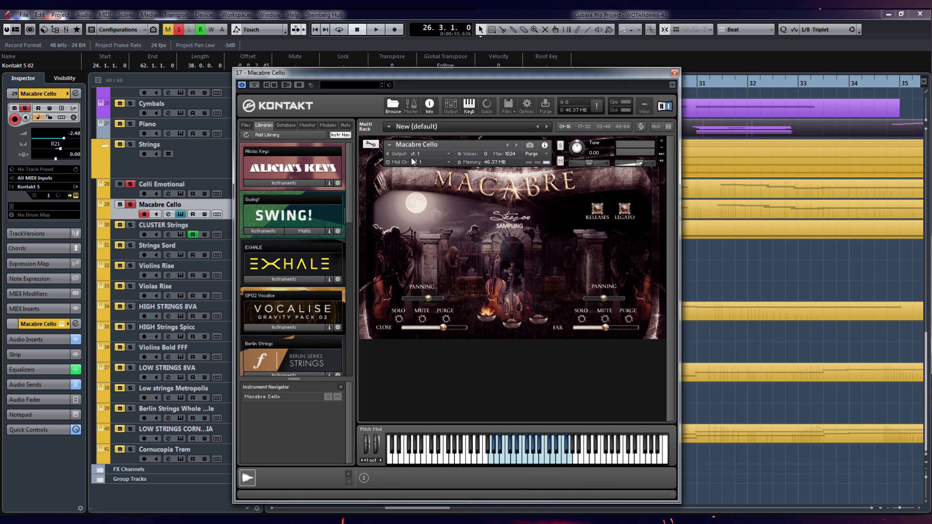
{"action": "left_click", "coordinate": [675, 73]}
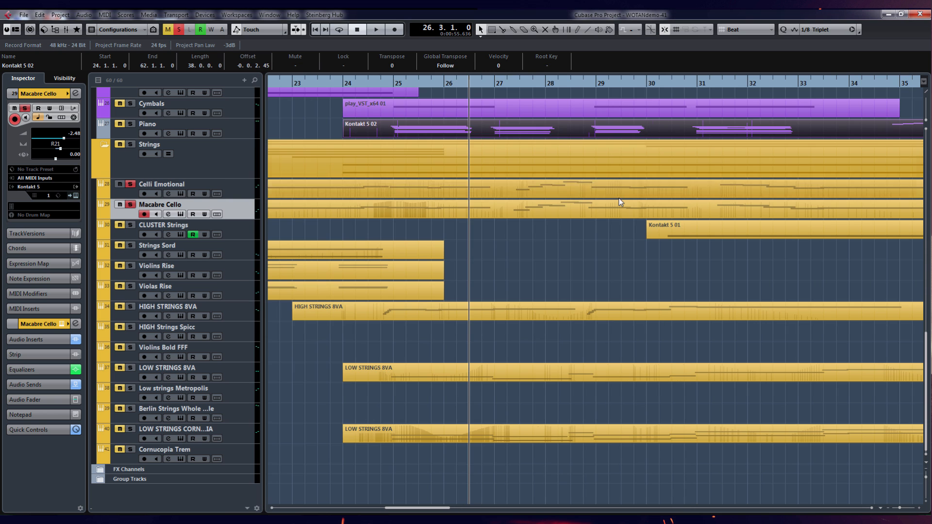
{"action": "left_click", "coordinate": [619, 198]}
{"action": "left_click", "coordinate": [565, 209]}
{"action": "scroll", "coordinate": [510, 208], "scroll_direction": "up", "scroll_amount": 10}
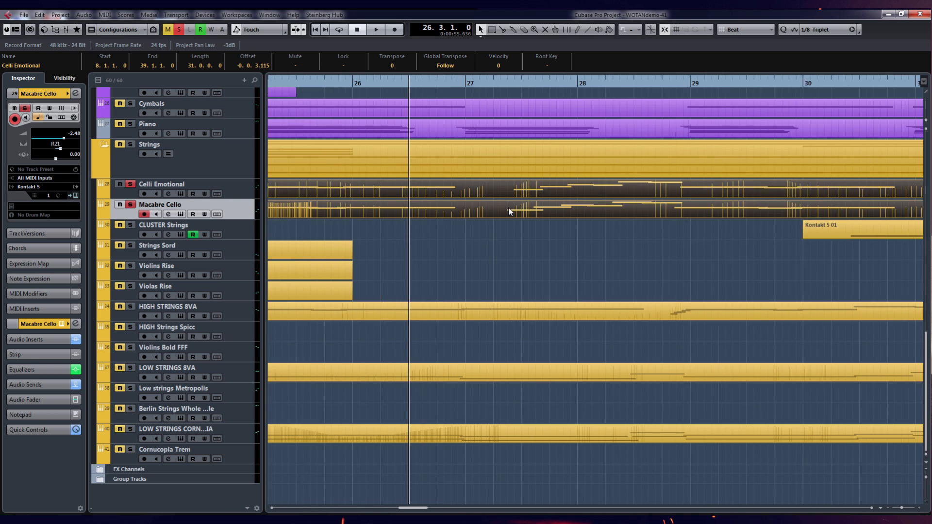
{"action": "scroll", "coordinate": [518, 205], "scroll_direction": "down", "scroll_amount": 8}
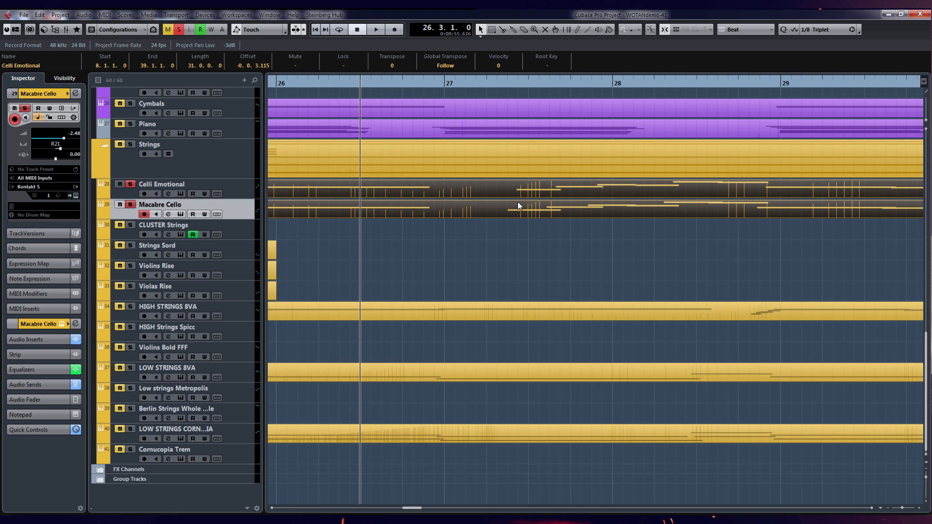
{"action": "scroll", "coordinate": [517, 202], "scroll_direction": "down", "scroll_amount": 12}
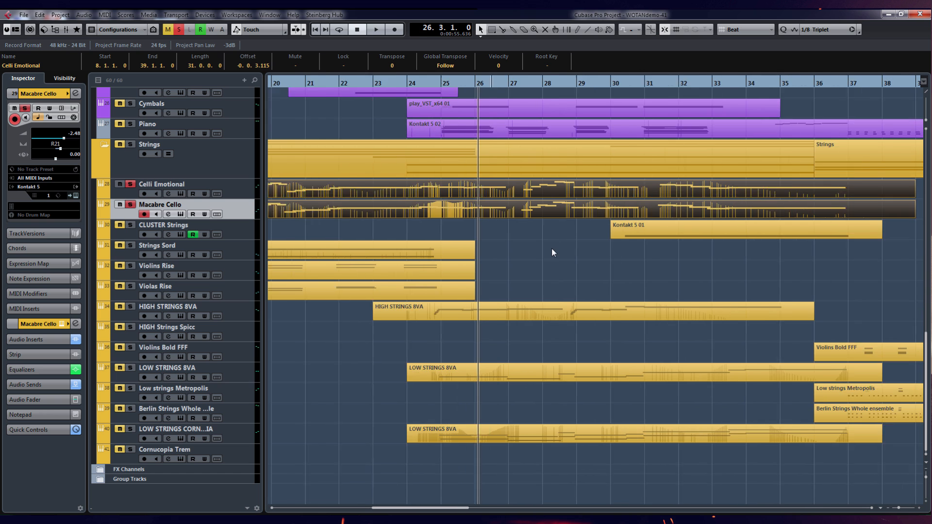
{"action": "scroll", "coordinate": [485, 216], "scroll_direction": "up", "scroll_amount": 5}
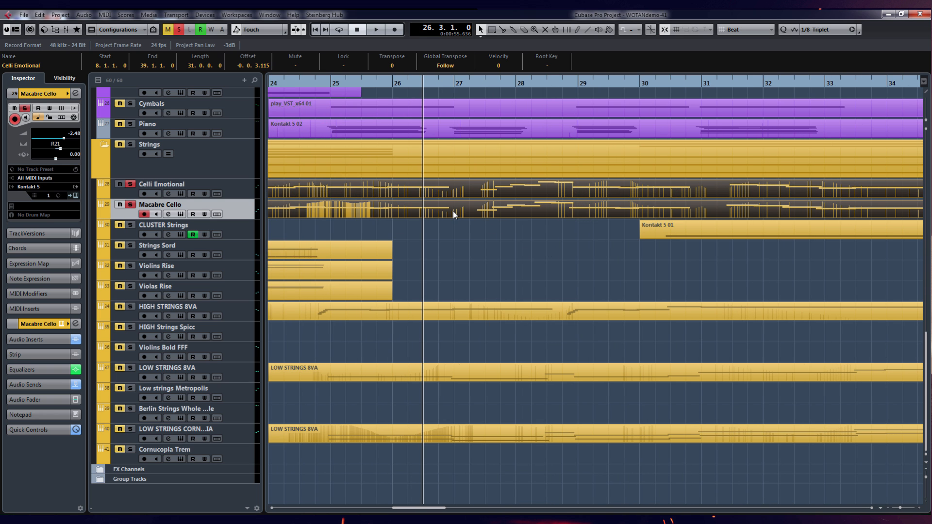
Play the soloed Celli Emotional and Macabre Cello tracks together from around bar 27 to bar 34, and deselect their parts
{"action": "scroll", "coordinate": [493, 214], "scroll_direction": "up", "scroll_amount": 4}
{"action": "left_click", "coordinate": [420, 86]}
{"action": "key", "text": "space"}
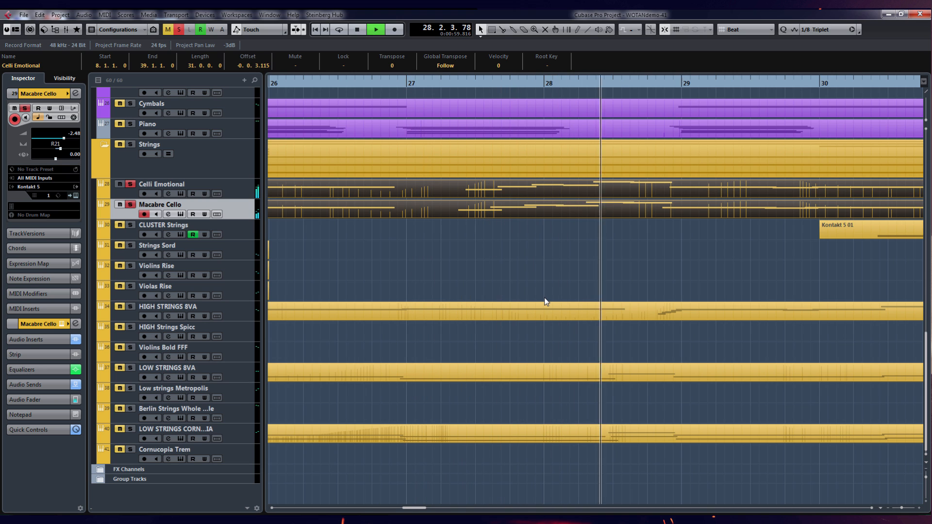
{"action": "left_click", "coordinate": [592, 231]}
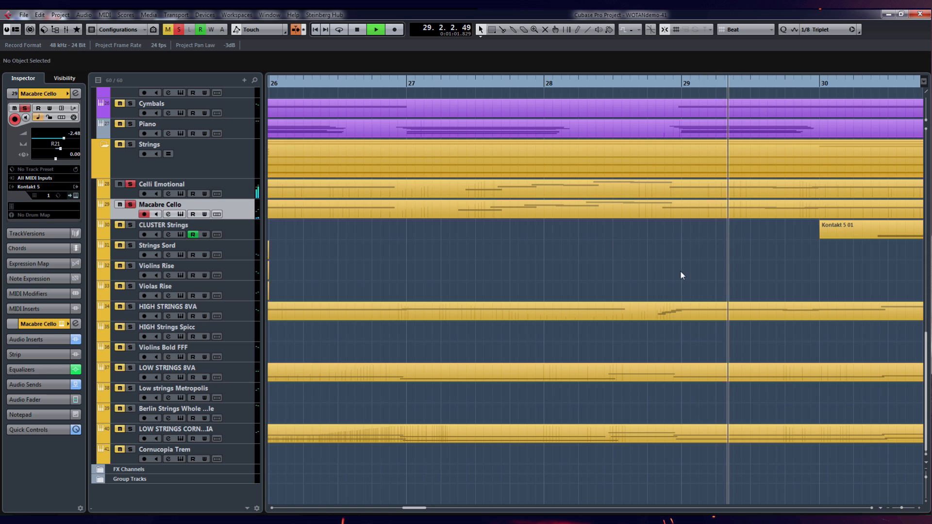
{"action": "scroll", "coordinate": [679, 266], "scroll_direction": "down", "scroll_amount": 6}
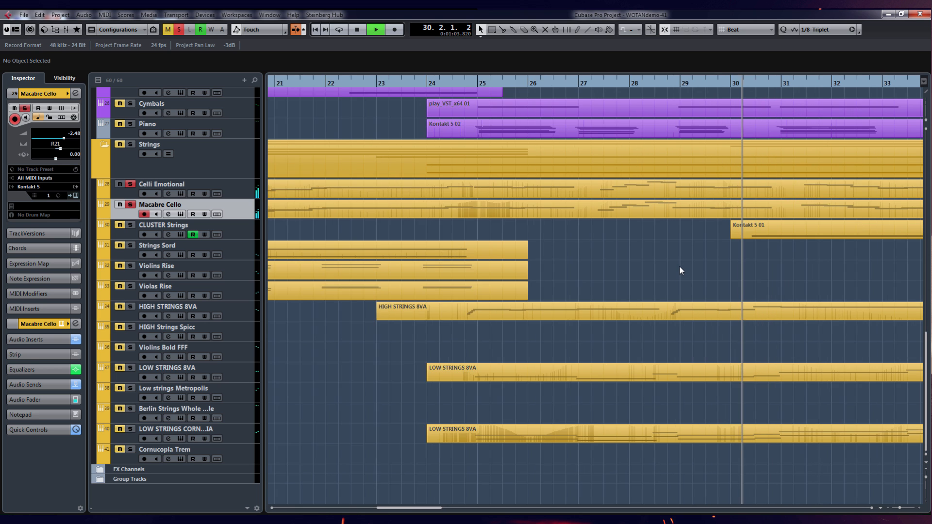
{"action": "scroll", "coordinate": [737, 272], "scroll_direction": "down", "scroll_amount": 3}
{"action": "scroll", "coordinate": [791, 277], "scroll_direction": "up", "scroll_amount": 3}
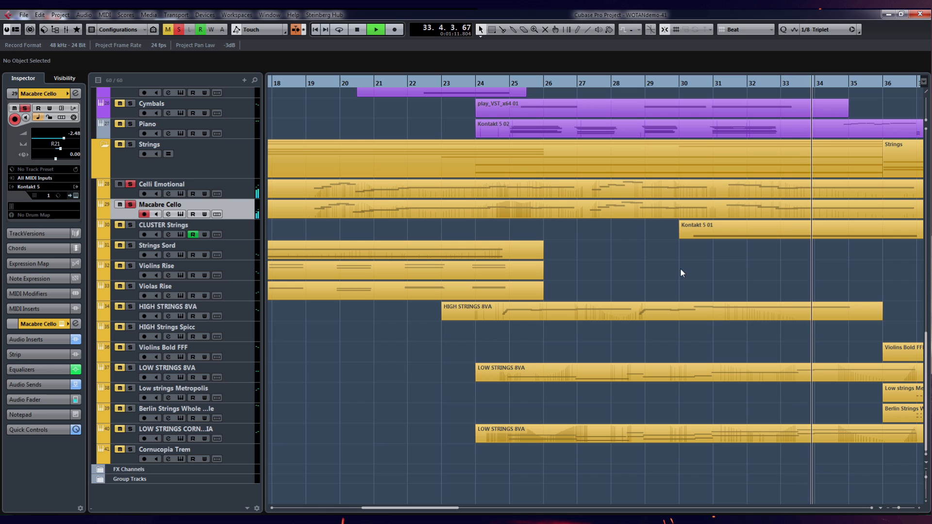
{"action": "key", "text": "space"}
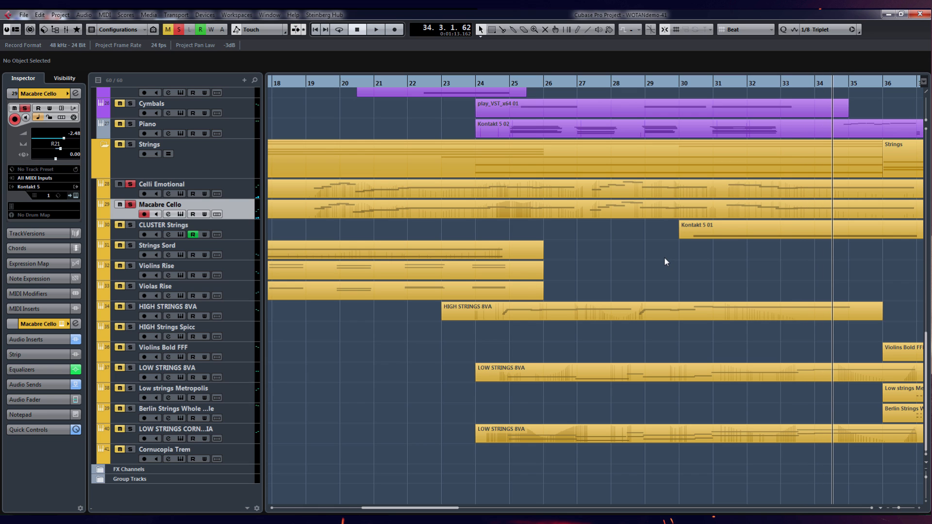
Solo only the LOW STRINGS 8VA and LOW STRINGS CORNUCOPIA tracks and play them from beat 4 of bar 24
{"action": "left_click", "coordinate": [179, 30]}
{"action": "left_click", "coordinate": [130, 429]}
{"action": "left_click", "coordinate": [130, 368]}
{"action": "left_click", "coordinate": [497, 83]}
{"action": "key", "text": "space"}
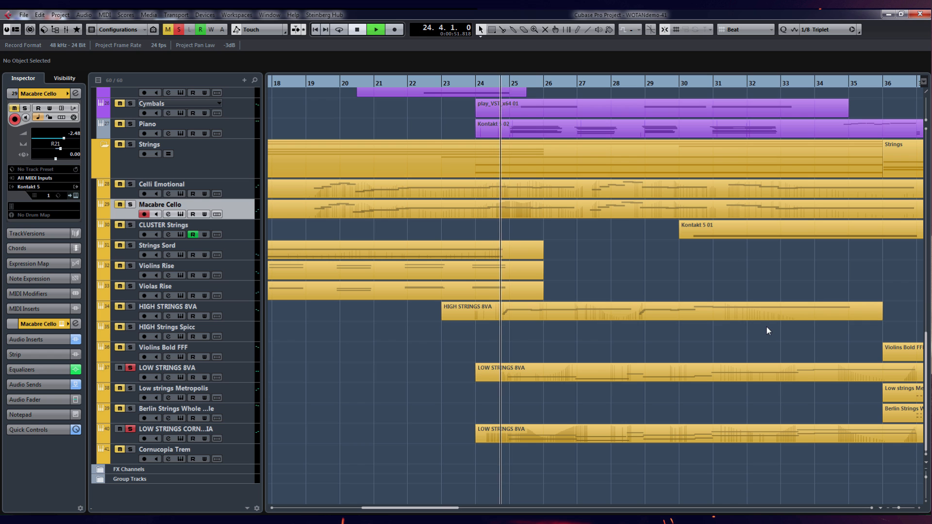
Clear all solos, select the brass parts that start around bars 23 to 25, and look them over alongside the string parts
{"action": "left_click", "coordinate": [131, 368]}
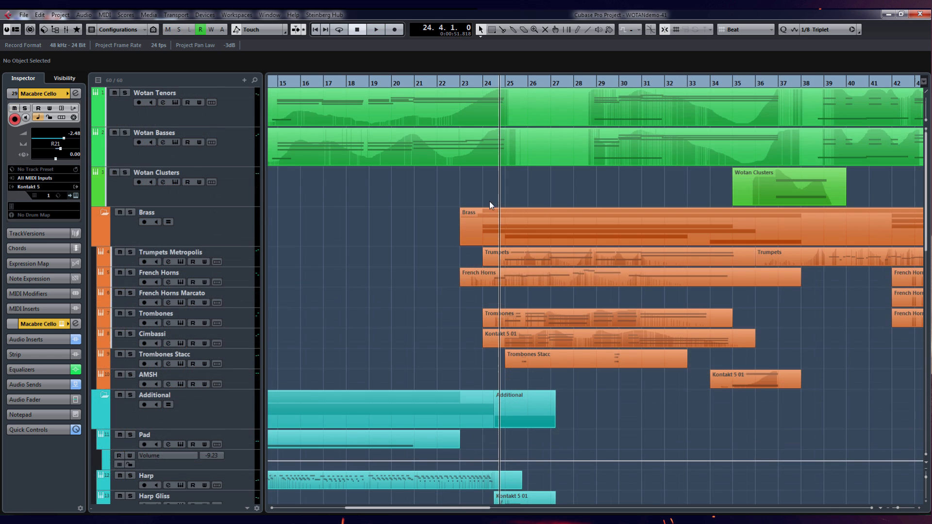
{"action": "scroll", "coordinate": [529, 196], "scroll_direction": "down", "scroll_amount": 2}
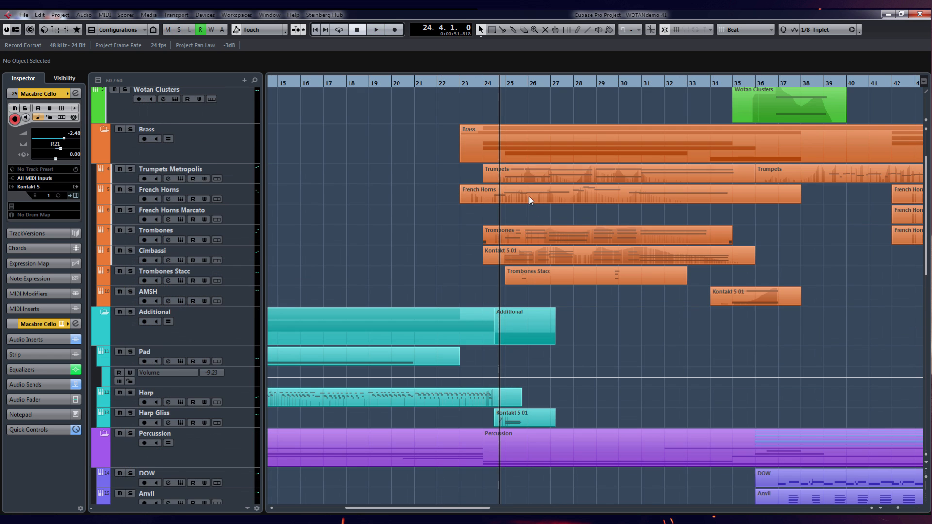
{"action": "left_click_drag", "start_coordinate": [450, 133], "coordinate": [604, 276]}
{"action": "scroll", "coordinate": [604, 275], "scroll_direction": "down", "scroll_amount": 14}
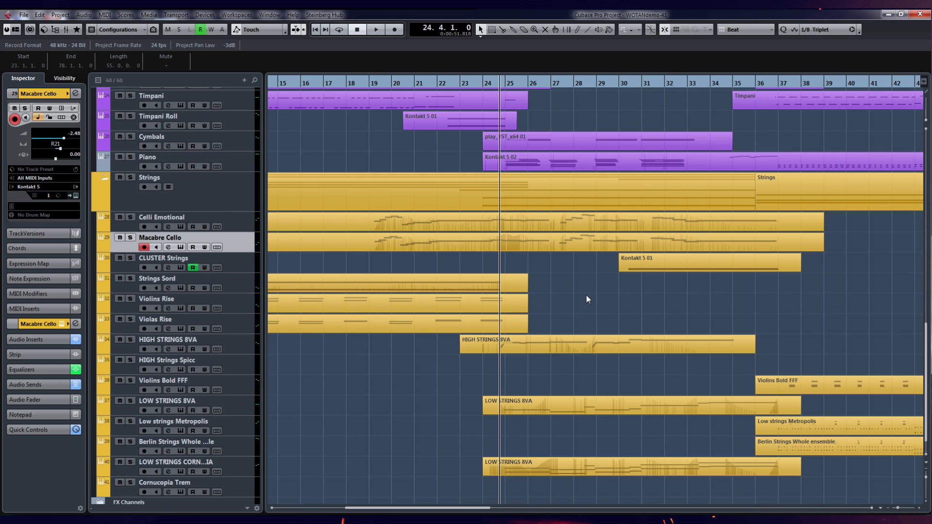
{"action": "scroll", "coordinate": [614, 213], "scroll_direction": "up", "scroll_amount": 15}
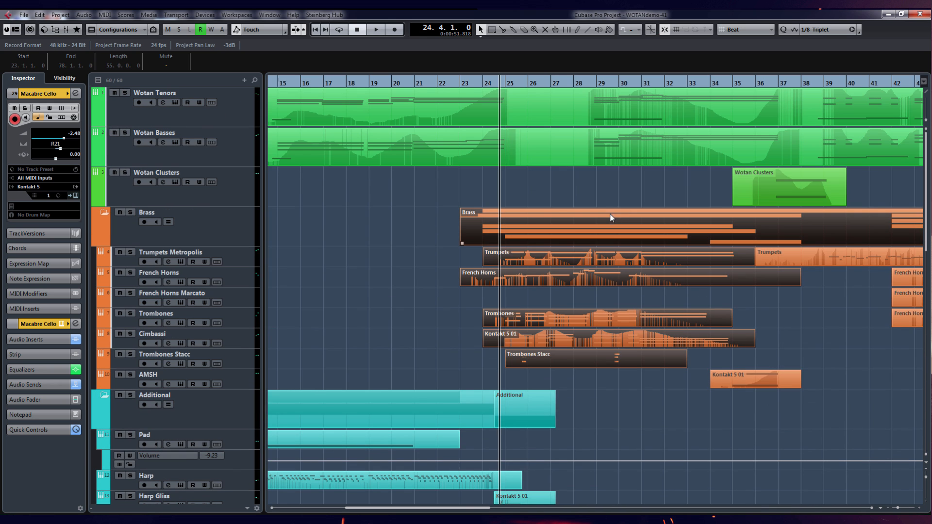
{"action": "scroll", "coordinate": [654, 190], "scroll_direction": "down", "scroll_amount": 3}
{"action": "scroll", "coordinate": [663, 188], "scroll_direction": "up", "scroll_amount": 4}
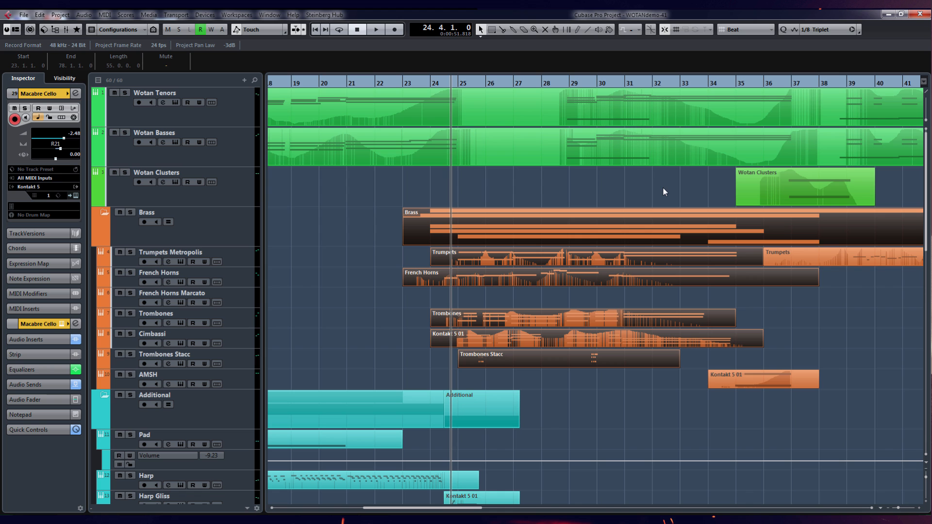
Select the Wotan Tenors and Wotan Basses parts and place the playhead at bar 28
{"action": "left_click_drag", "start_coordinate": [563, 85], "coordinate": [537, 87]}
{"action": "key", "text": "h"}
{"action": "left_click_drag", "start_coordinate": [542, 186], "coordinate": [569, 119]}
{"action": "left_click", "coordinate": [469, 84]}
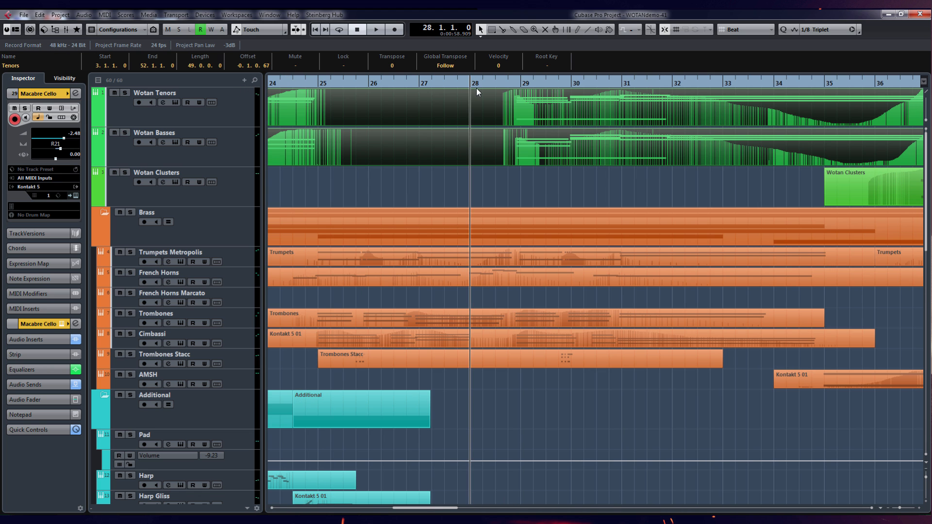
Solo the Wotan Tenors and Wotan Basses tracks and start playback from bar 28
{"action": "left_click", "coordinate": [125, 93]}
{"action": "left_click", "coordinate": [125, 134]}
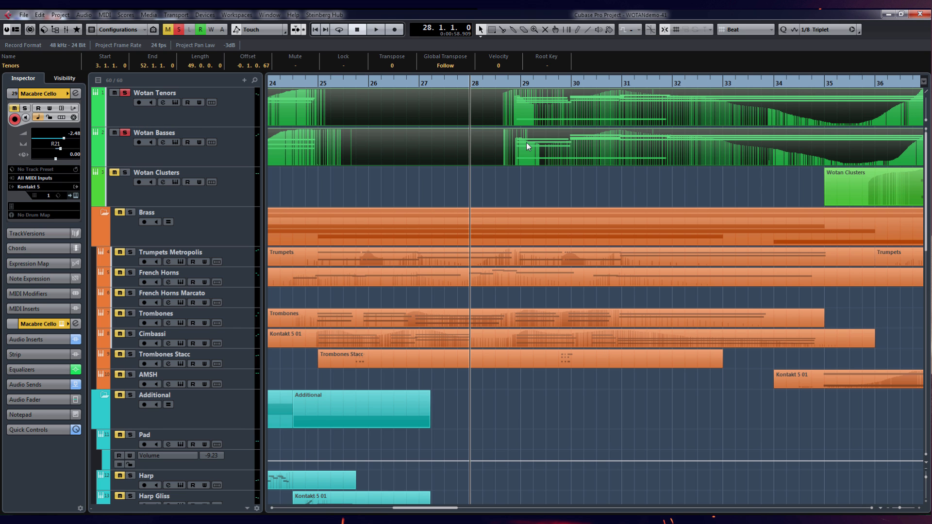
{"action": "left_click_drag", "start_coordinate": [583, 185], "coordinate": [560, 107]}
{"action": "scroll", "coordinate": [576, 124], "scroll_direction": "down", "scroll_amount": 6}
{"action": "scroll", "coordinate": [546, 124], "scroll_direction": "up", "scroll_amount": 4}
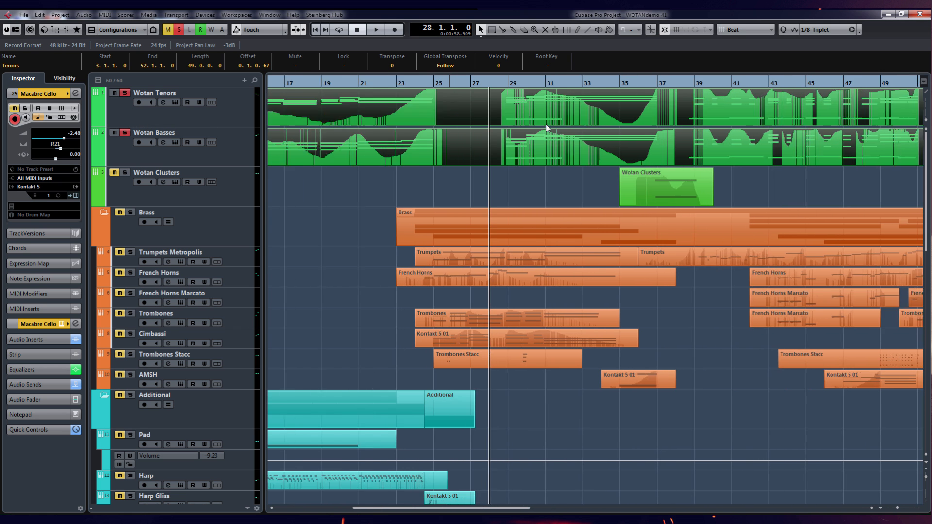
{"action": "key", "text": "space"}
{"action": "key", "text": "space"}
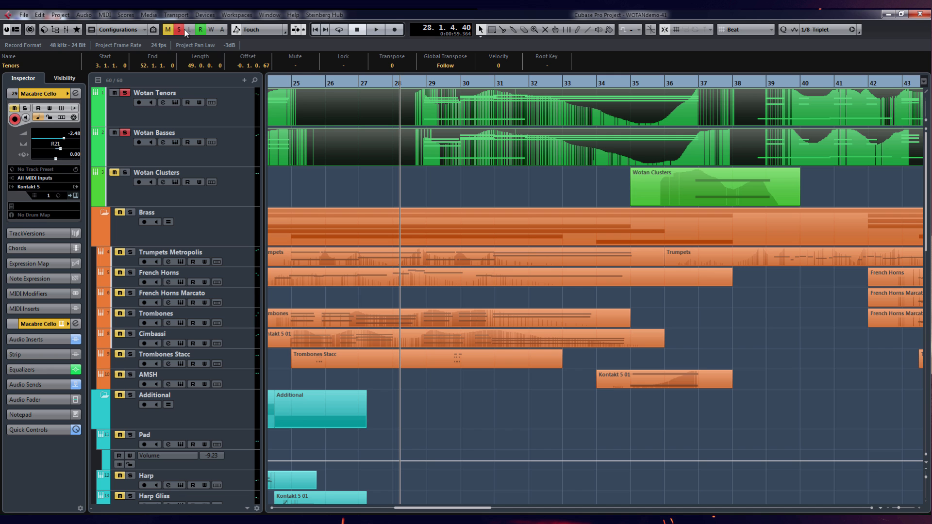
{"action": "key", "text": "space"}
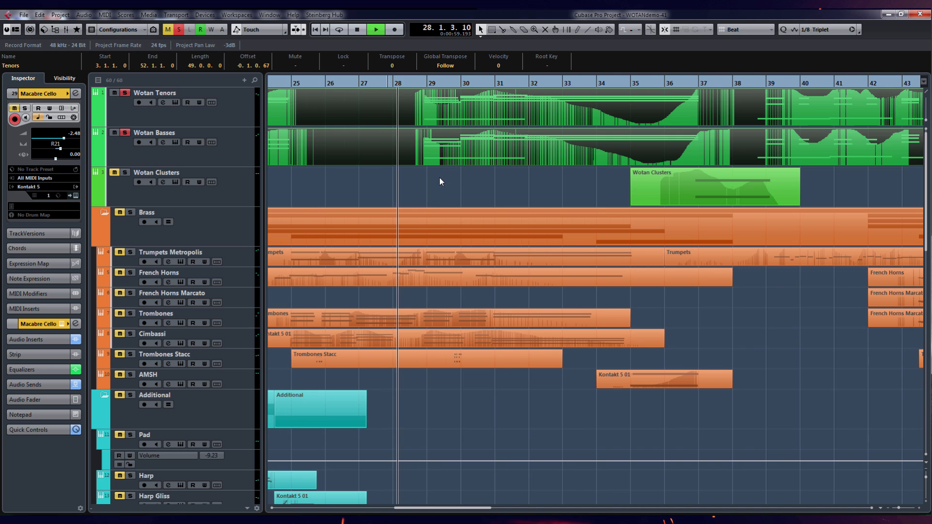
Listen to the soloed Wotan Tenors and Wotan Basses up to bar 32, clear the part selection and stop playback
{"action": "scroll", "coordinate": [439, 178], "scroll_direction": "up", "scroll_amount": 3}
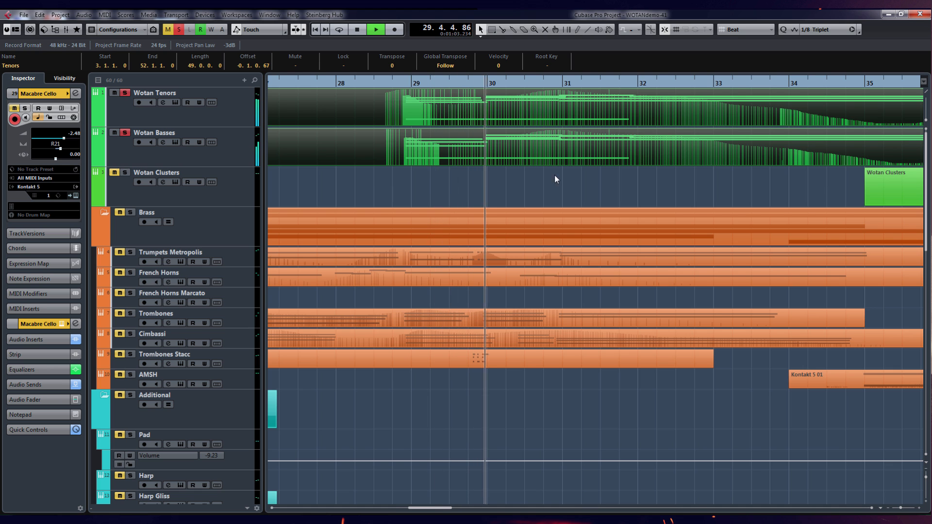
{"action": "scroll", "coordinate": [566, 179], "scroll_direction": "down", "scroll_amount": 1}
{"action": "scroll", "coordinate": [567, 176], "scroll_direction": "down", "scroll_amount": 2}
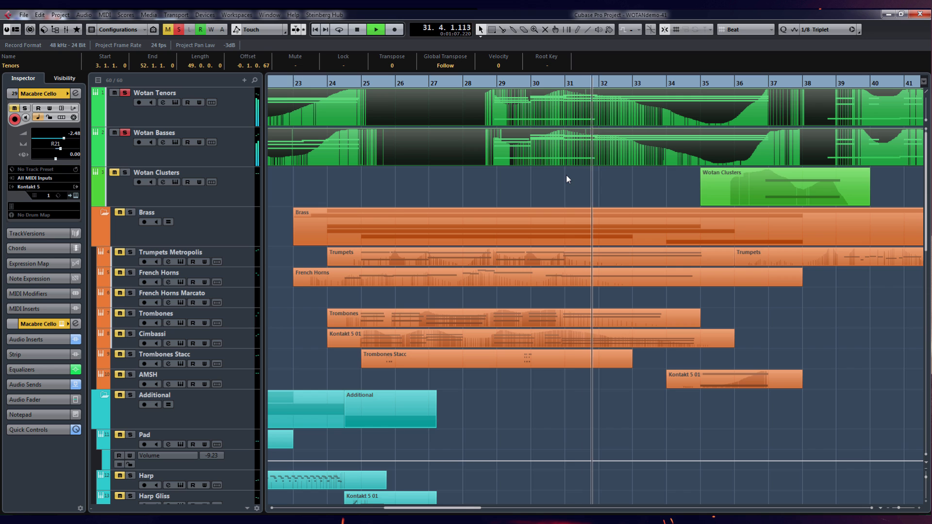
{"action": "left_click", "coordinate": [650, 182]}
{"action": "key", "text": "space"}
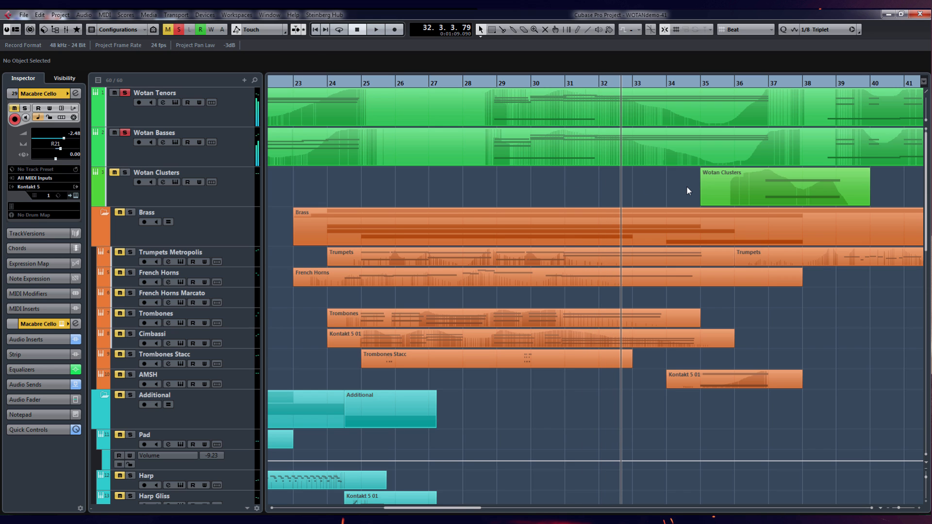
Place the playhead at beat 2 of bar 28 and open the Wotan Tenors instrument beside its part in the Key Editor
{"action": "left_click", "coordinate": [468, 80]}
{"action": "left_click", "coordinate": [218, 111]}
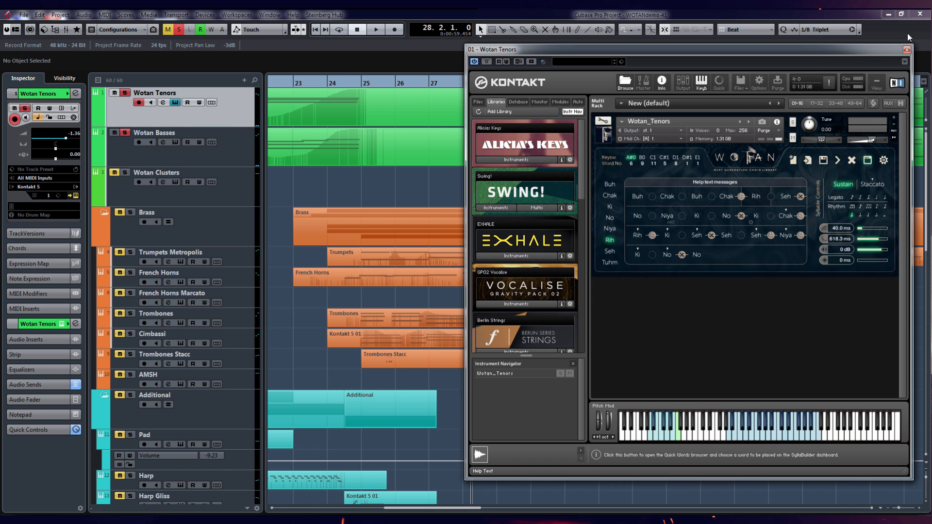
{"action": "left_click_drag", "start_coordinate": [854, 48], "coordinate": [349, 99]}
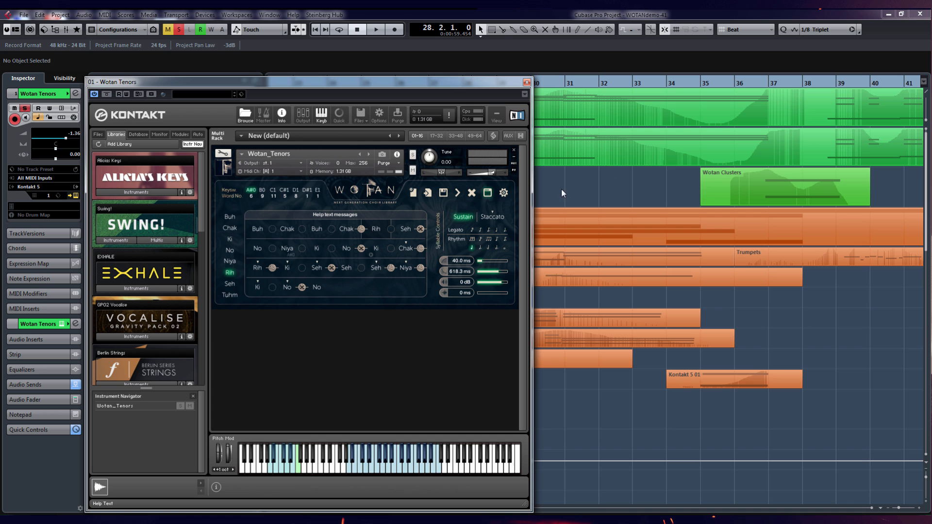
{"action": "left_click_drag", "start_coordinate": [449, 83], "coordinate": [382, 64]}
{"action": "double_click", "coordinate": [520, 98]}
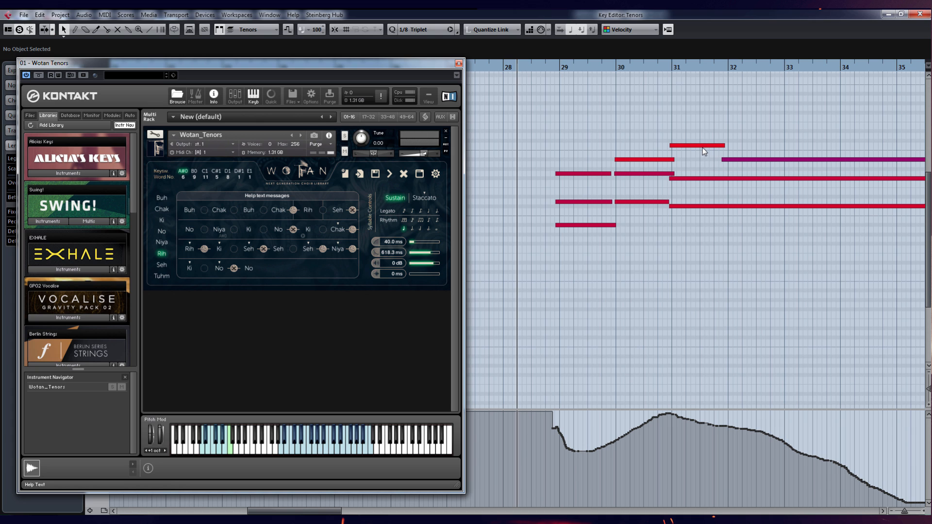
Play the Tenors part from bar 28 and examine its overlapping notes and dynamics curve around bars 29 to 32
{"action": "key", "text": "space"}
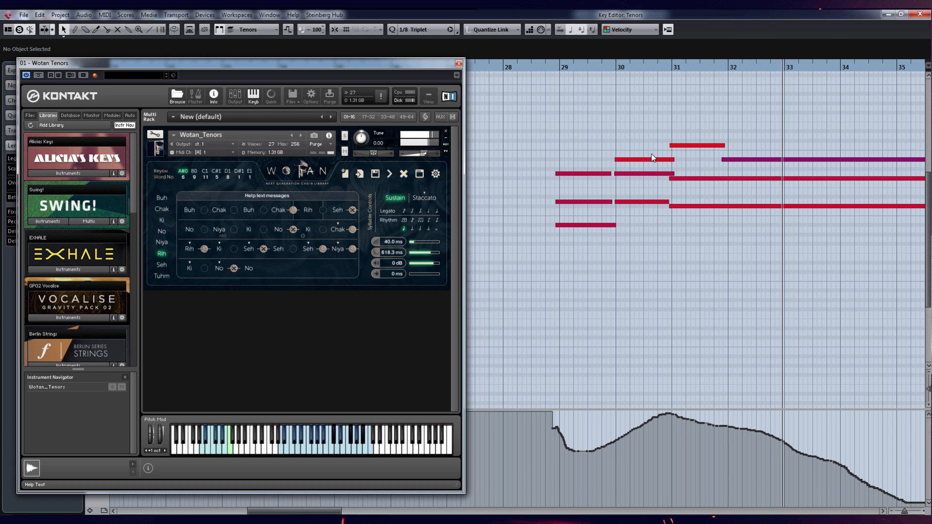
{"action": "key", "text": "space"}
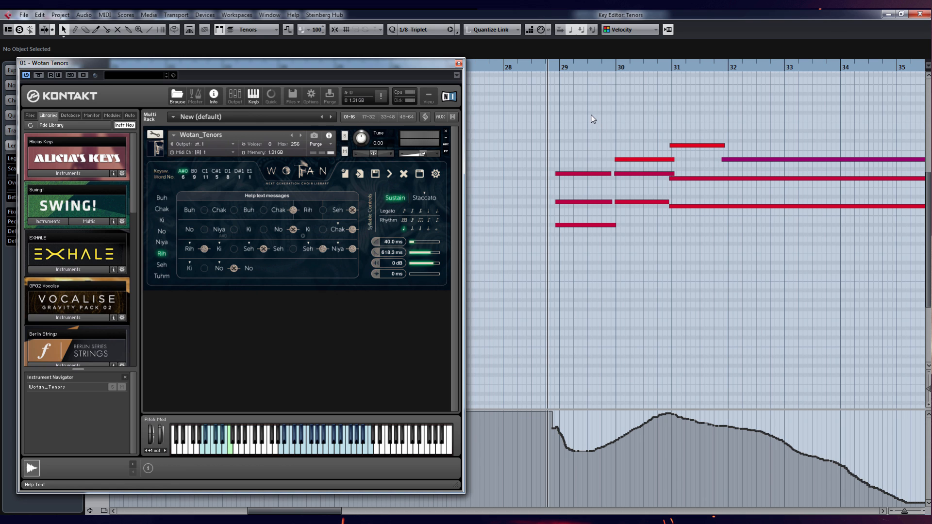
{"action": "key", "text": "space"}
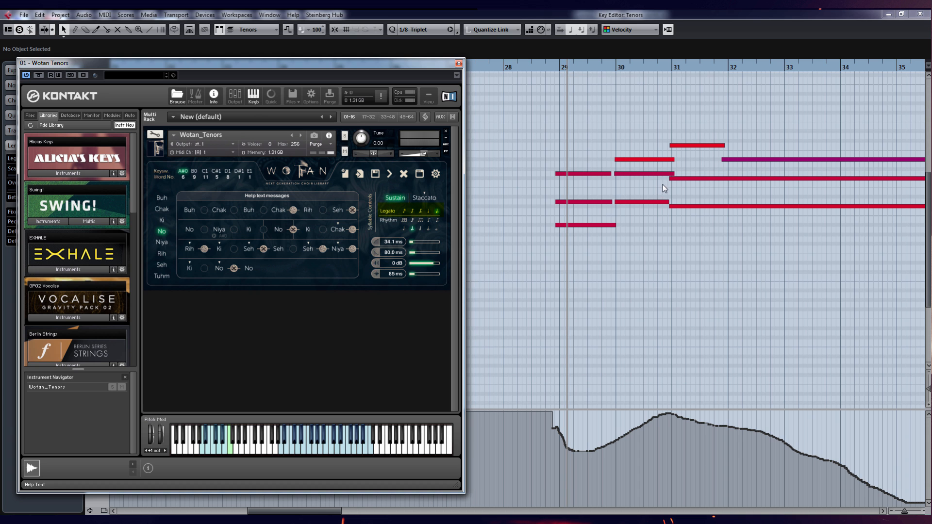
{"action": "scroll", "coordinate": [683, 167], "scroll_direction": "up", "scroll_amount": 3}
{"action": "scroll", "coordinate": [683, 166], "scroll_direction": "down", "scroll_amount": 5}
{"action": "scroll", "coordinate": [658, 166], "scroll_direction": "up", "scroll_amount": 6}
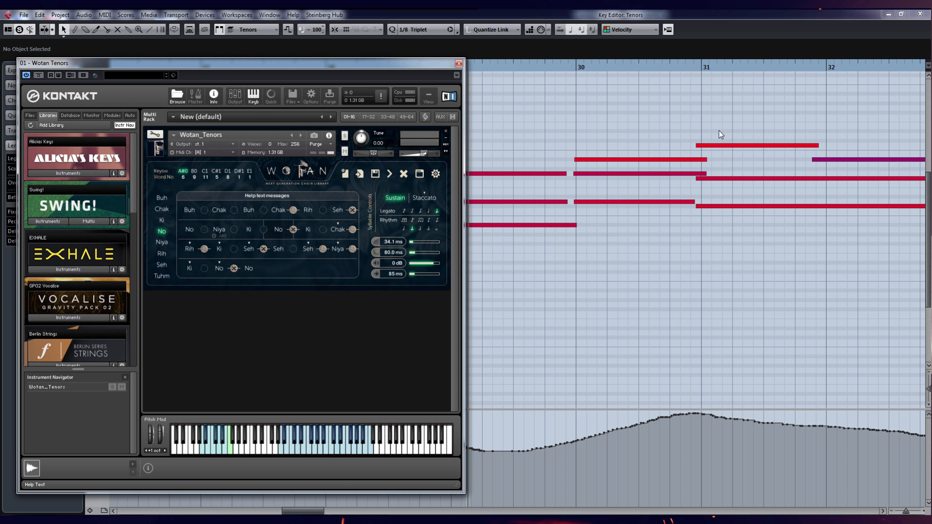
{"action": "scroll", "coordinate": [713, 212], "scroll_direction": "up", "scroll_amount": 3}
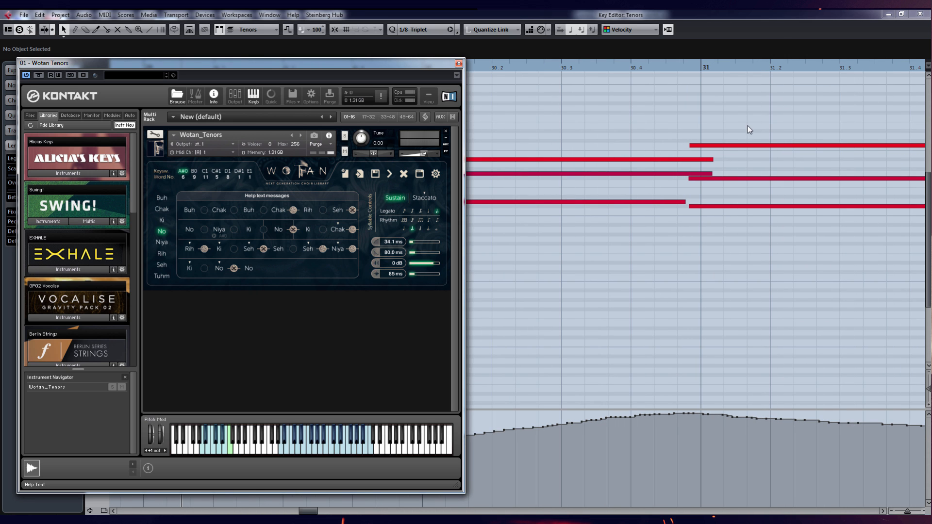
{"action": "scroll", "coordinate": [729, 135], "scroll_direction": "down", "scroll_amount": 4}
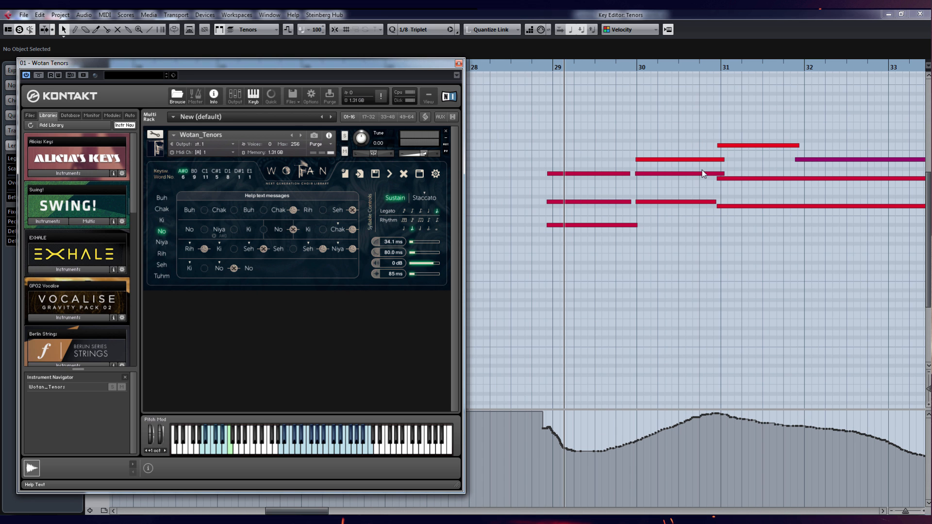
Open the Wotan Basses part in the Key Editor for a look at its notes, and close the editor and instrument windows
{"action": "left_click", "coordinate": [920, 14]}
{"action": "left_click", "coordinate": [570, 137]}
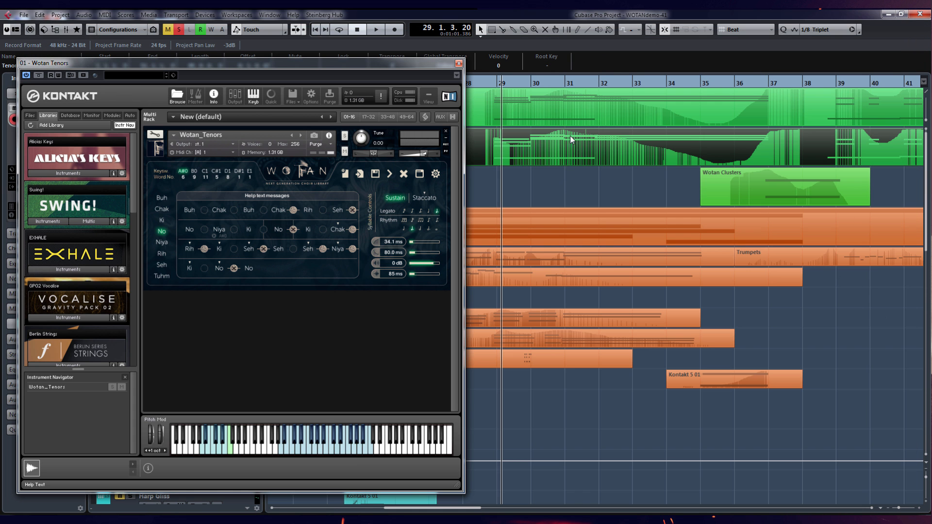
{"action": "double_click", "coordinate": [578, 138]}
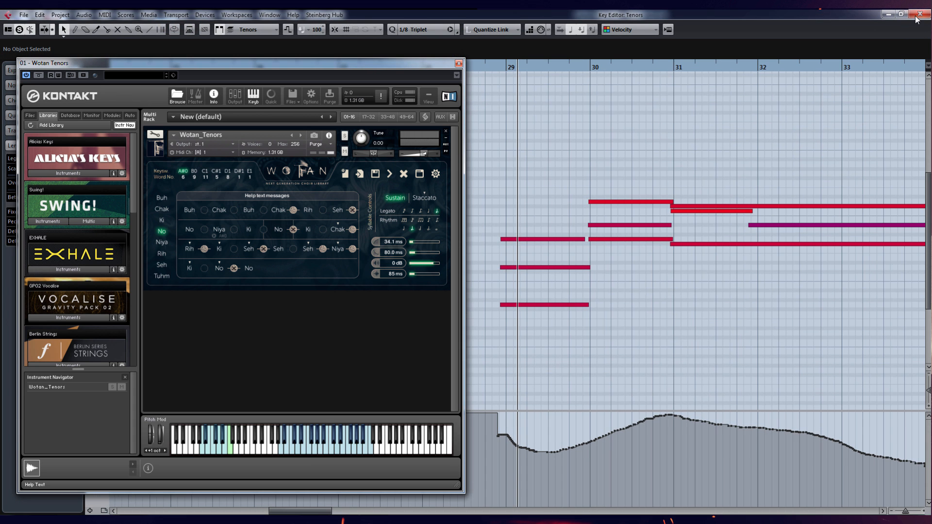
{"action": "left_click", "coordinate": [920, 14]}
{"action": "left_click", "coordinate": [459, 63]}
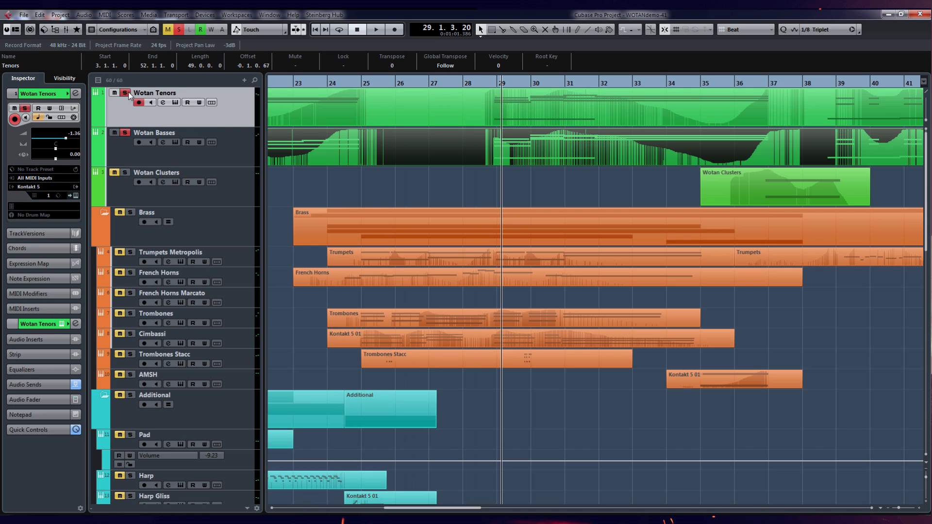
Unsolo and record-disarm the Wotan Tenors track, and play the Wotan Basses alone from beat 4 of bar 28
{"action": "left_click", "coordinate": [490, 86]}
{"action": "left_click", "coordinate": [524, 176]}
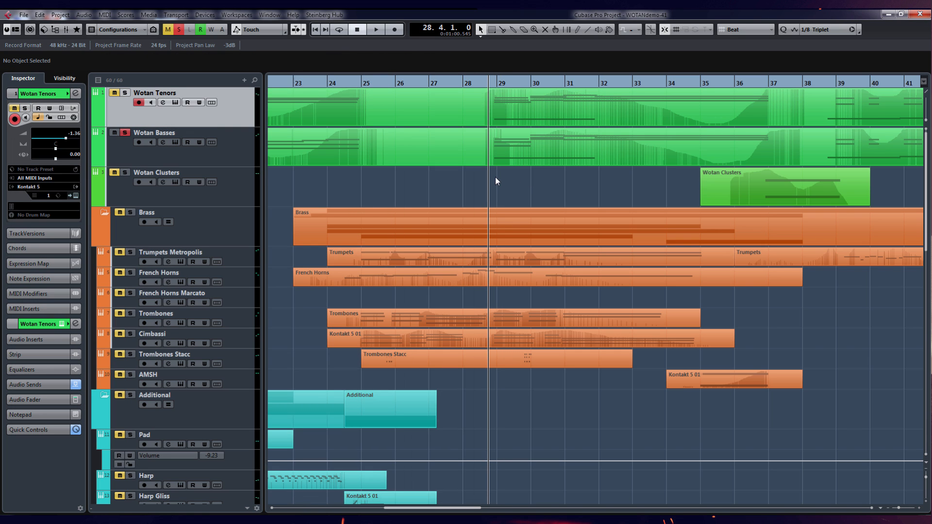
{"action": "left_click", "coordinate": [139, 103]}
{"action": "key", "text": "space"}
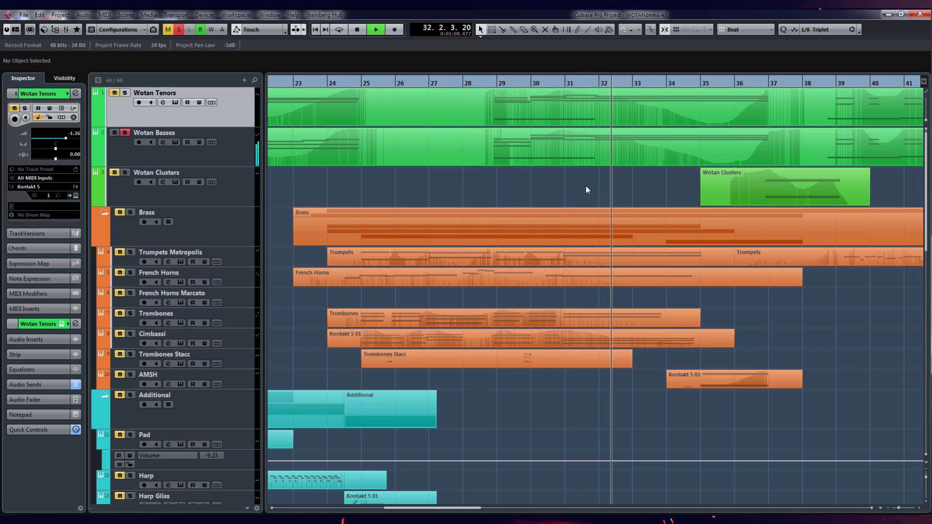
{"action": "key", "text": "space"}
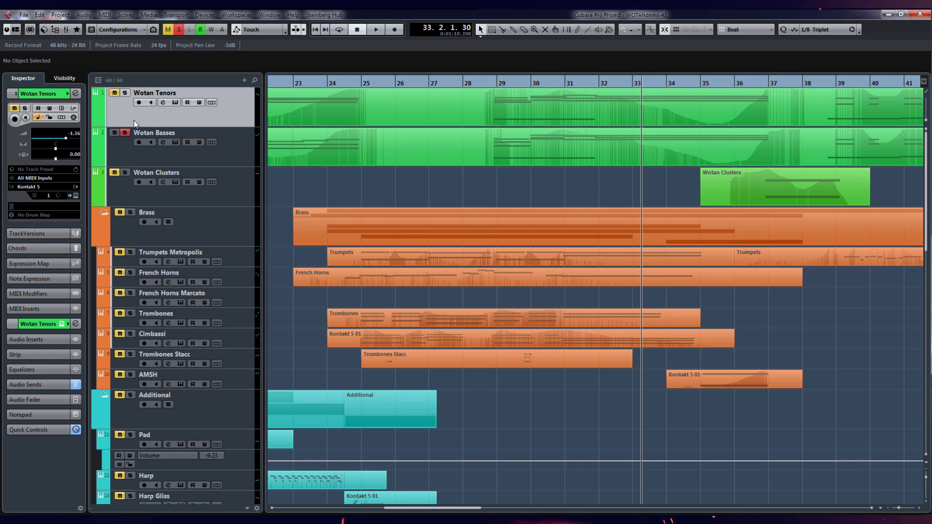
Solo the Wotan Tenors again together with the Wotan Basses and play both briefly from bar 28
{"action": "left_click", "coordinate": [125, 93]}
{"action": "left_click", "coordinate": [474, 83]}
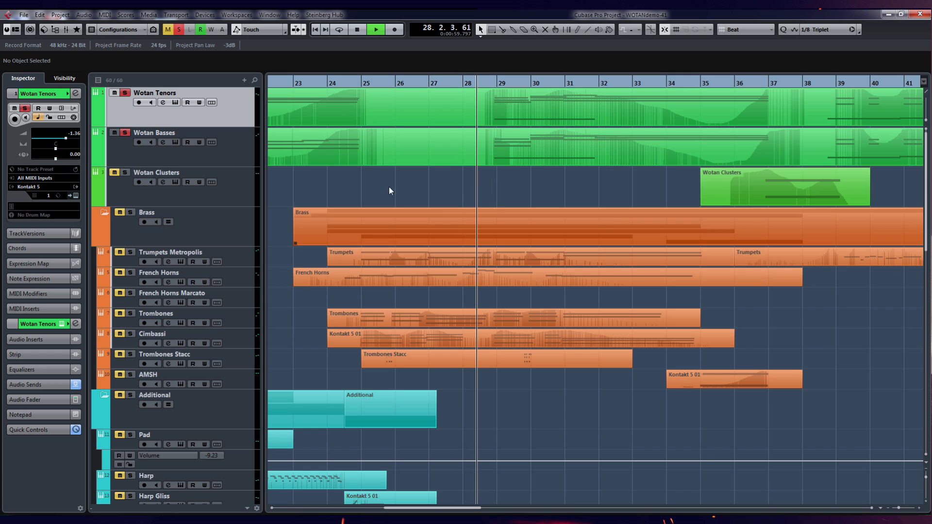
{"action": "key", "text": "space"}
Clear all solos and play the full arrangement from bar 24, briefly selecting the tenor and bass parts during playback
{"action": "left_click", "coordinate": [180, 30]}
{"action": "left_click", "coordinate": [337, 82]}
{"action": "key", "text": "space"}
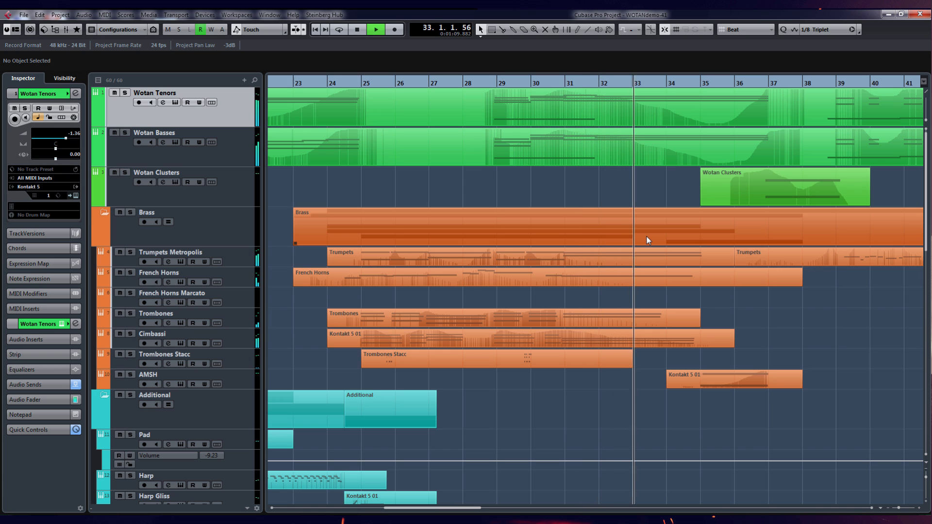
{"action": "left_click", "coordinate": [592, 102]}
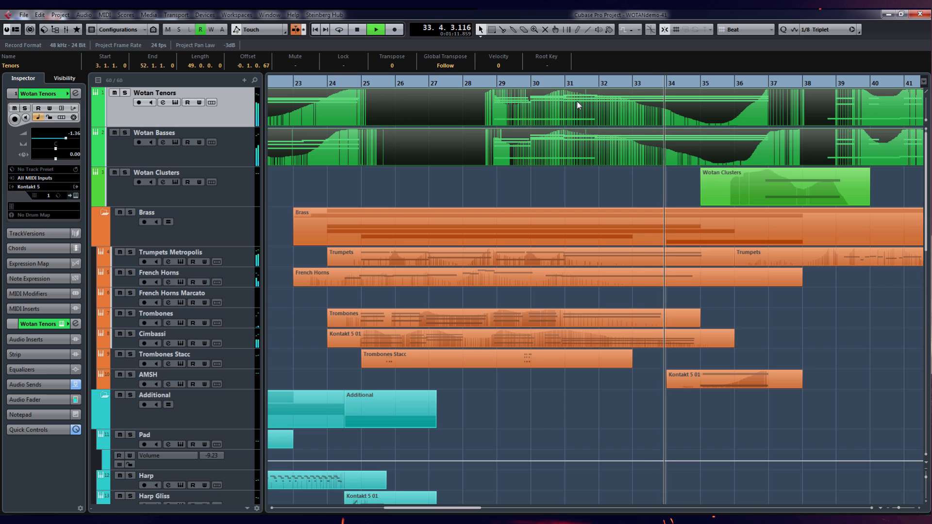
{"action": "left_click", "coordinate": [662, 194]}
Follow playback through the Wotan Clusters part at bars 35 to 39, then stop and solo the Wotan Clusters track
{"action": "scroll", "coordinate": [662, 194], "scroll_direction": "down", "scroll_amount": 3}
{"action": "scroll", "coordinate": [660, 188], "scroll_direction": "down", "scroll_amount": 2}
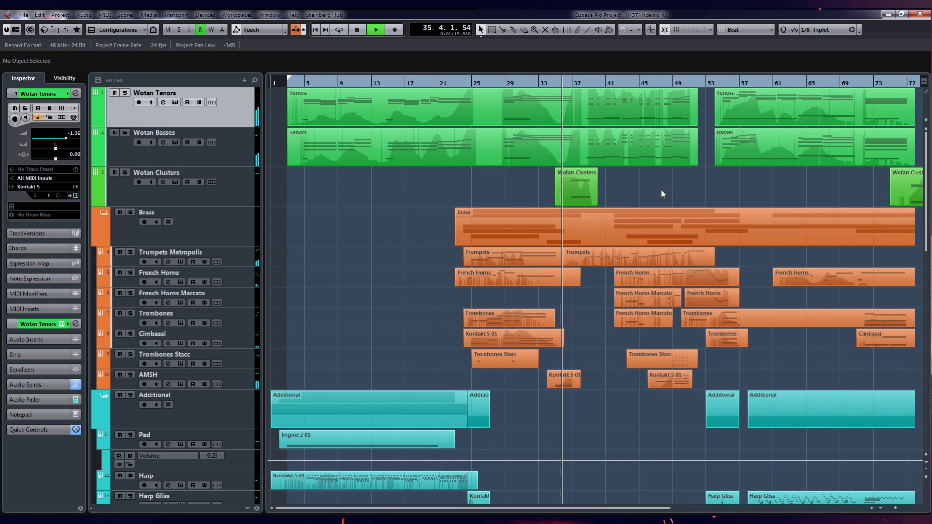
{"action": "scroll", "coordinate": [601, 186], "scroll_direction": "up", "scroll_amount": 5}
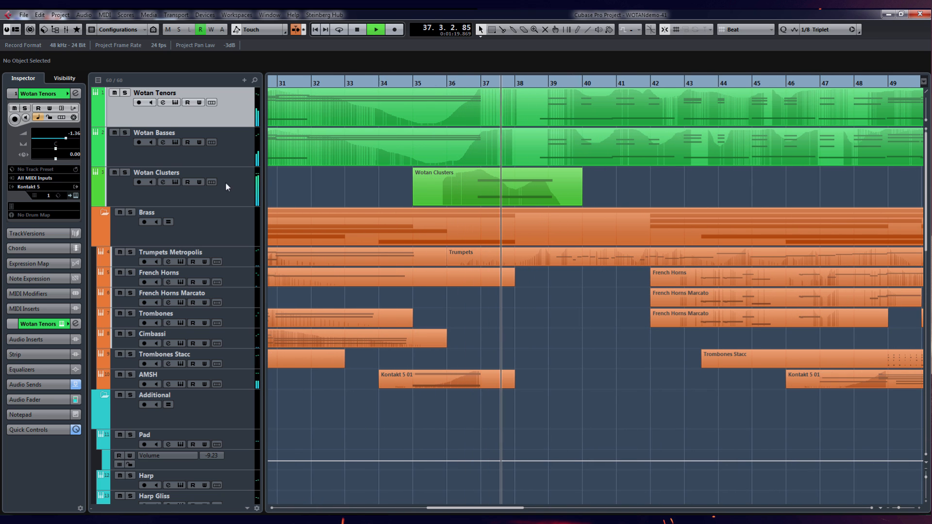
{"action": "left_click", "coordinate": [238, 184]}
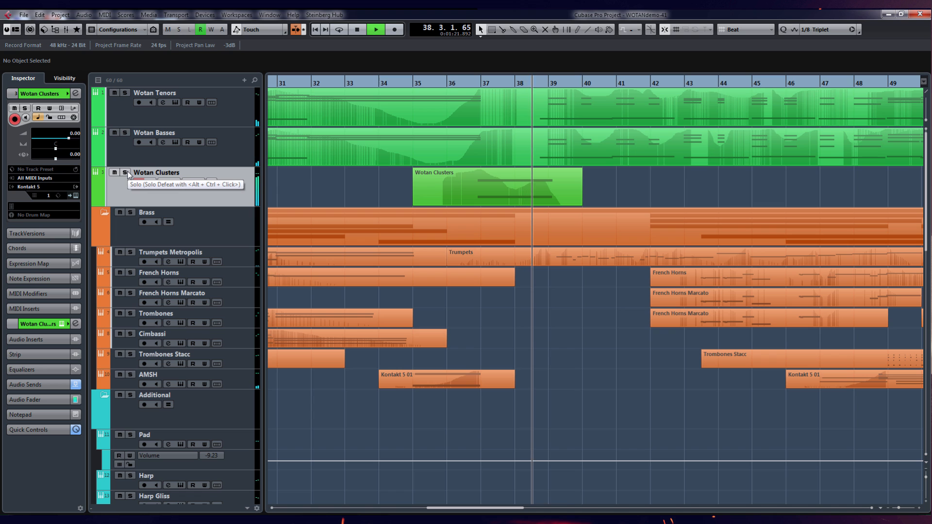
{"action": "key", "text": "space"}
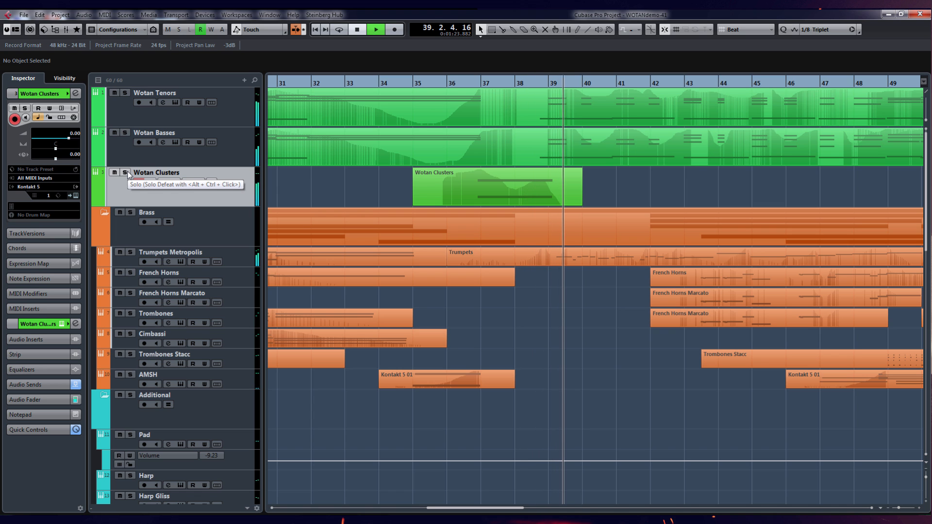
{"action": "left_click", "coordinate": [126, 173]}
Open the Wotan Clusters instrument beside the arrangement and place the playhead at beat 4 of bar 36
{"action": "left_click", "coordinate": [75, 196]}
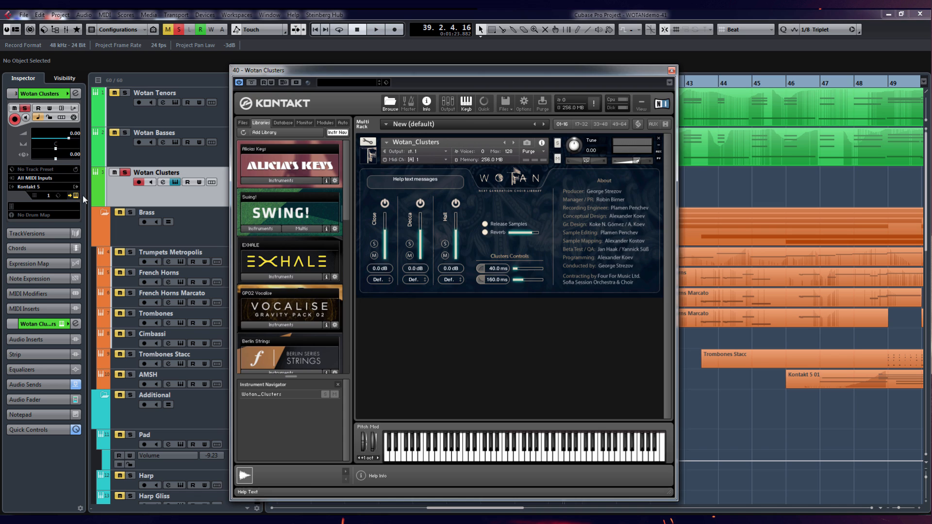
{"action": "left_click_drag", "start_coordinate": [482, 81], "coordinate": [651, 80]}
{"action": "scroll", "coordinate": [379, 198], "scroll_direction": "right", "scroll_amount": 5}
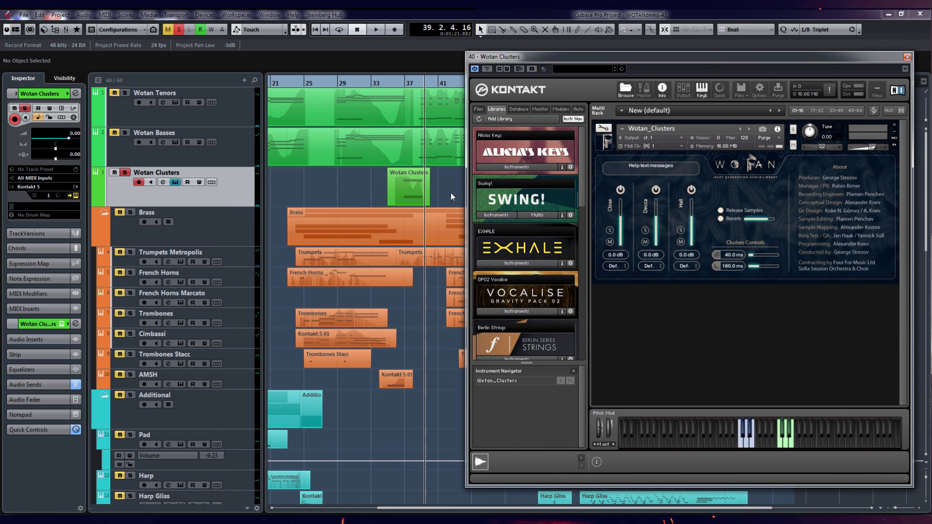
{"action": "scroll", "coordinate": [318, 190], "scroll_direction": "up", "scroll_amount": 1}
{"action": "left_click", "coordinate": [316, 84]}
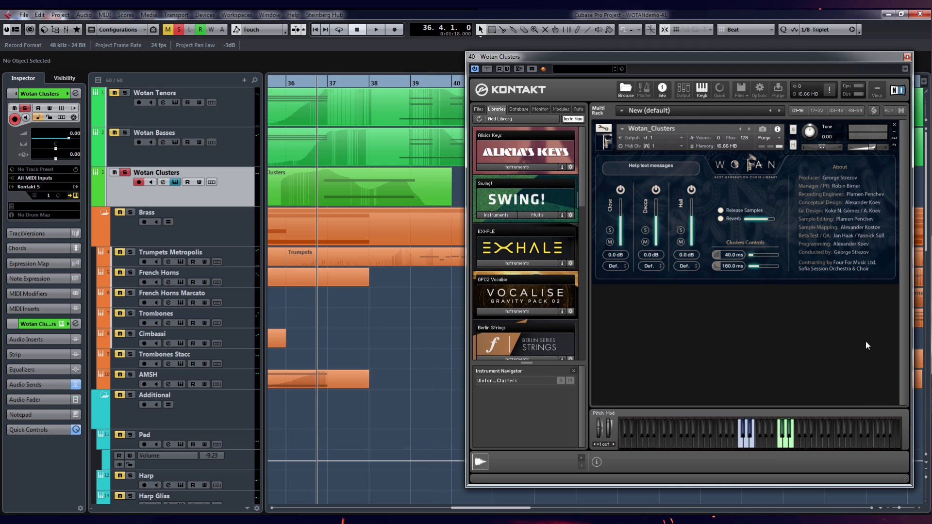
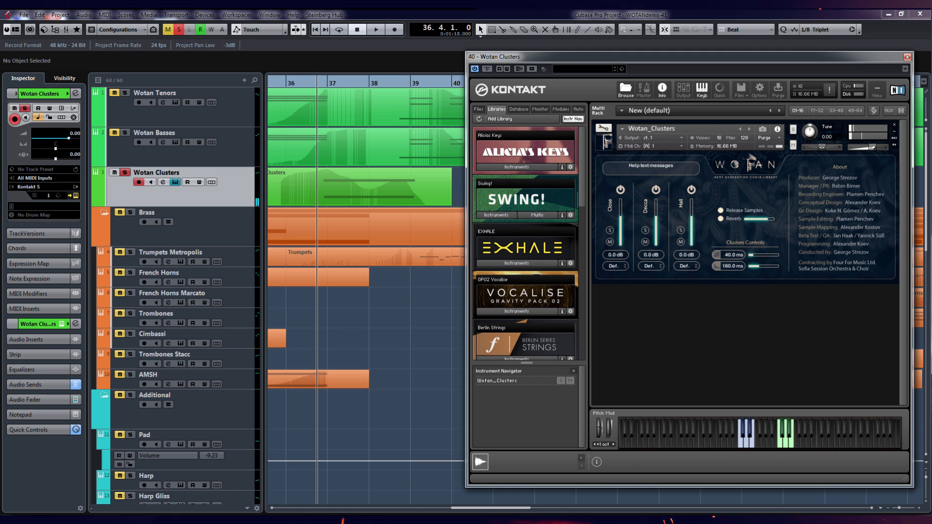
Close the Wotan Clusters instrument and set the track's volume to -3.35
{"action": "left_click", "coordinate": [907, 57]}
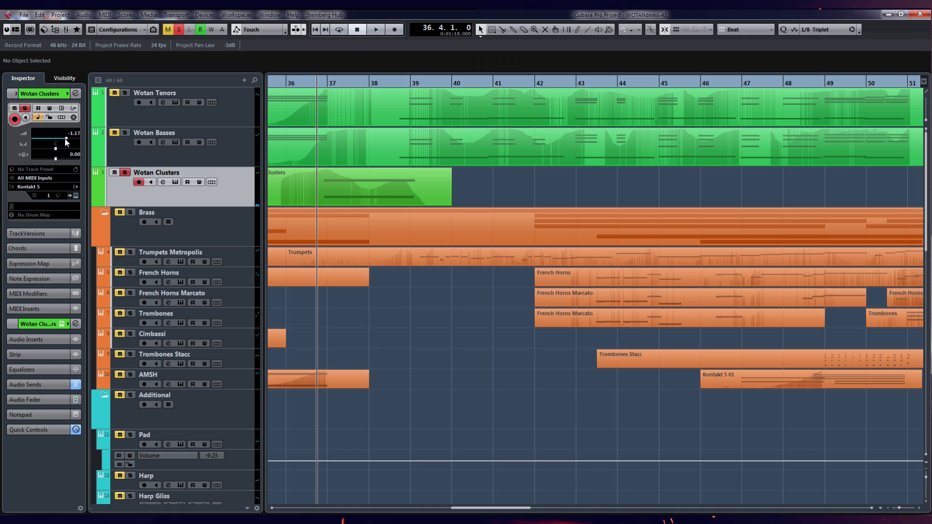
{"action": "scroll", "coordinate": [537, 181], "scroll_direction": "down", "scroll_amount": 4}
{"action": "scroll", "coordinate": [432, 179], "scroll_direction": "down", "scroll_amount": 2}
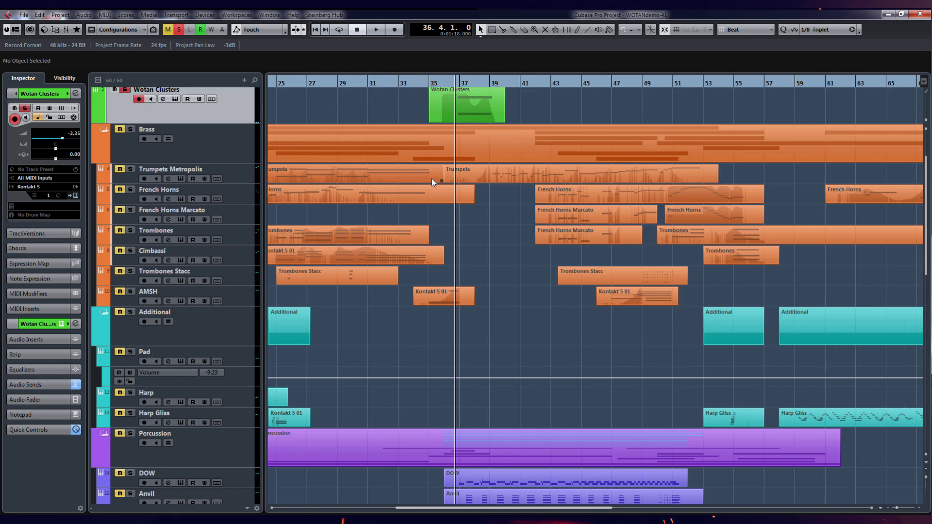
Place the playhead at bar 34 and solo the whole Brass folder alongside the Wotan Clusters track
{"action": "scroll", "coordinate": [433, 178], "scroll_direction": "up", "scroll_amount": 4}
{"action": "scroll", "coordinate": [466, 100], "scroll_direction": "up", "scroll_amount": 2}
{"action": "left_click", "coordinate": [467, 83]}
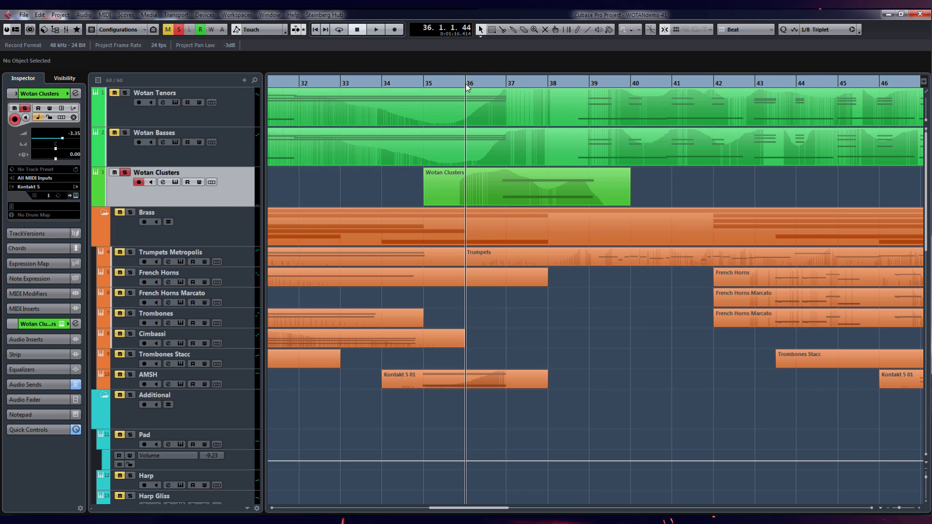
{"action": "left_click", "coordinate": [386, 84]}
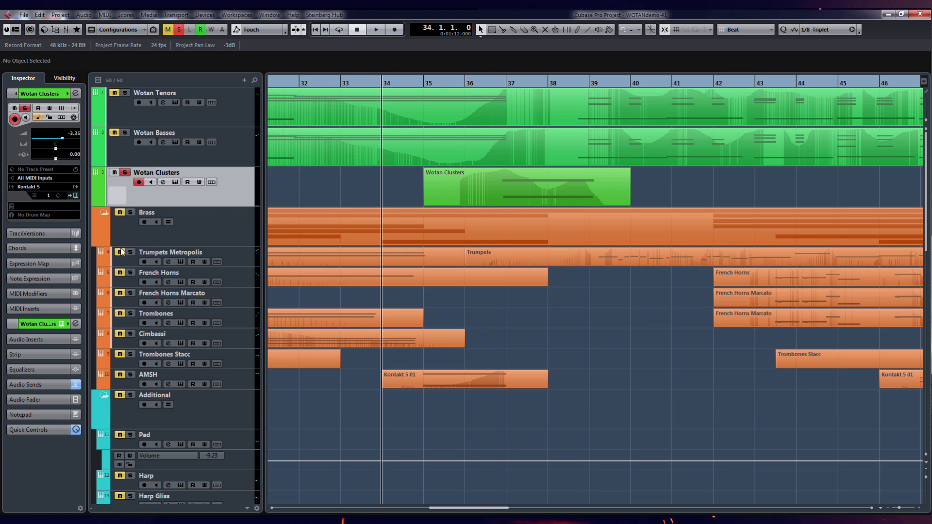
{"action": "left_click", "coordinate": [439, 201]}
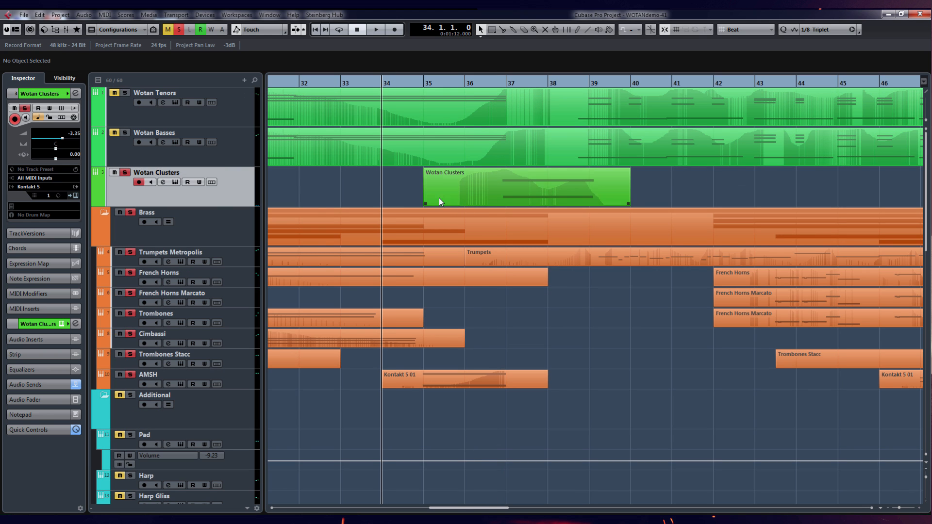
Clear all solos, play a moment from bar 34, and solo only the AMSH track
{"action": "left_click", "coordinate": [179, 30]}
{"action": "key", "text": "space"}
{"action": "key", "text": "space"}
{"action": "left_click", "coordinate": [130, 375]}
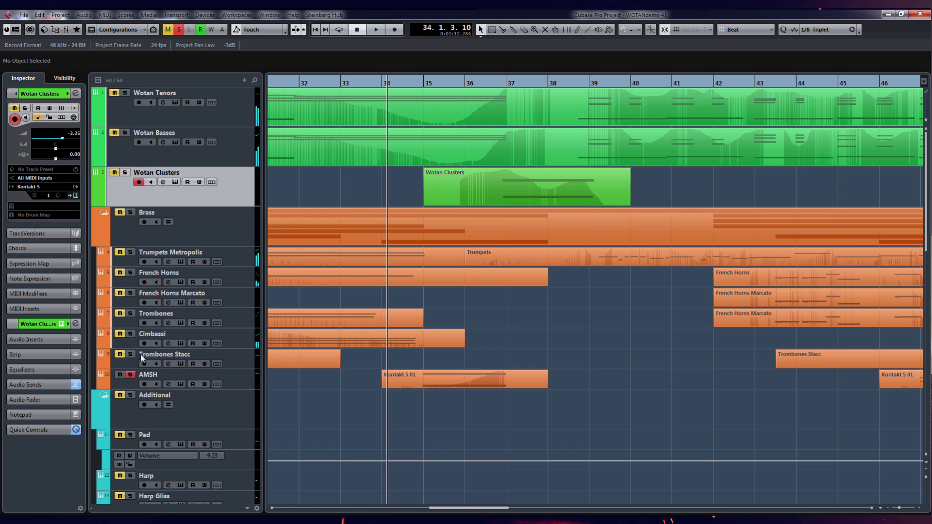
Solo the Wotan Clusters track and the Percussion folder alongside AMSH while auditioning the passage from bar 34 to bar 38
{"action": "left_click", "coordinate": [125, 173]}
{"action": "key", "text": "space"}
{"action": "scroll", "coordinate": [468, 331], "scroll_direction": "down", "scroll_amount": 4}
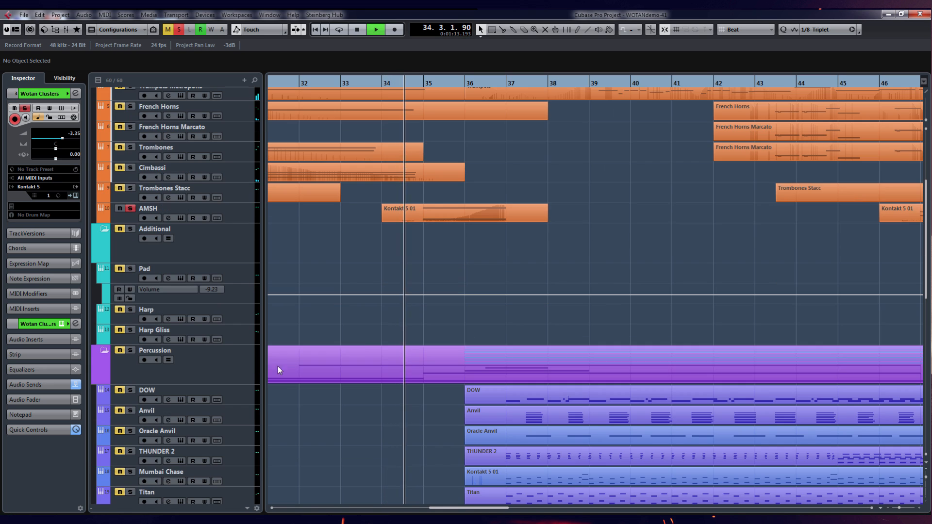
{"action": "scroll", "coordinate": [473, 355], "scroll_direction": "up", "scroll_amount": 4}
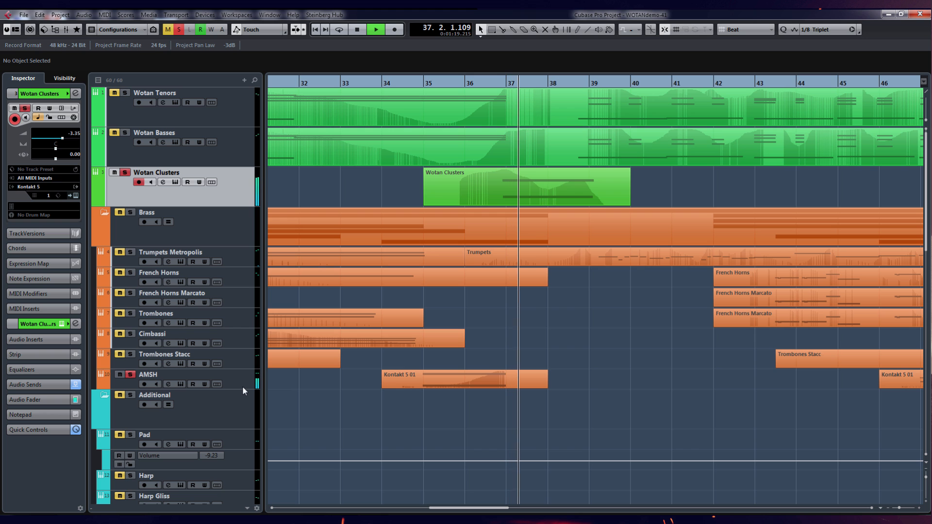
{"action": "scroll", "coordinate": [617, 397], "scroll_direction": "down", "scroll_amount": 5}
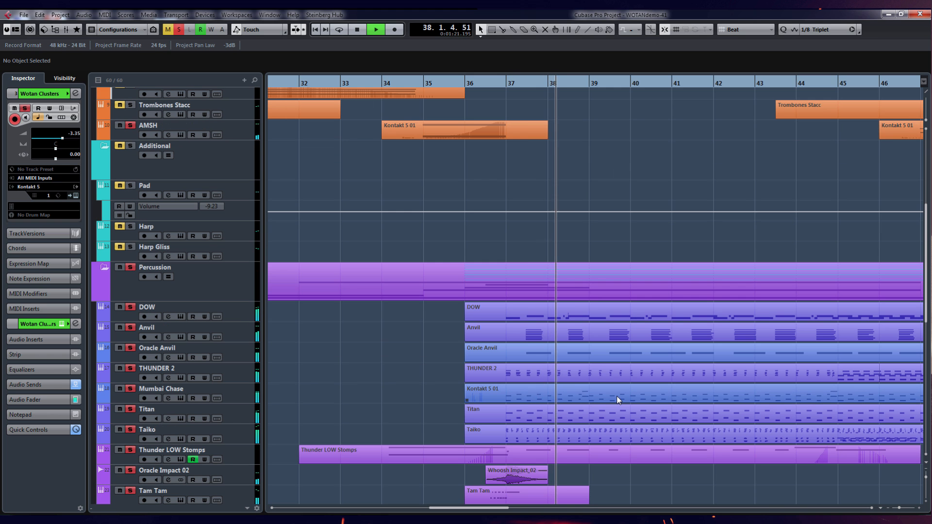
{"action": "scroll", "coordinate": [619, 396], "scroll_direction": "up", "scroll_amount": 5}
{"action": "key", "text": "space"}
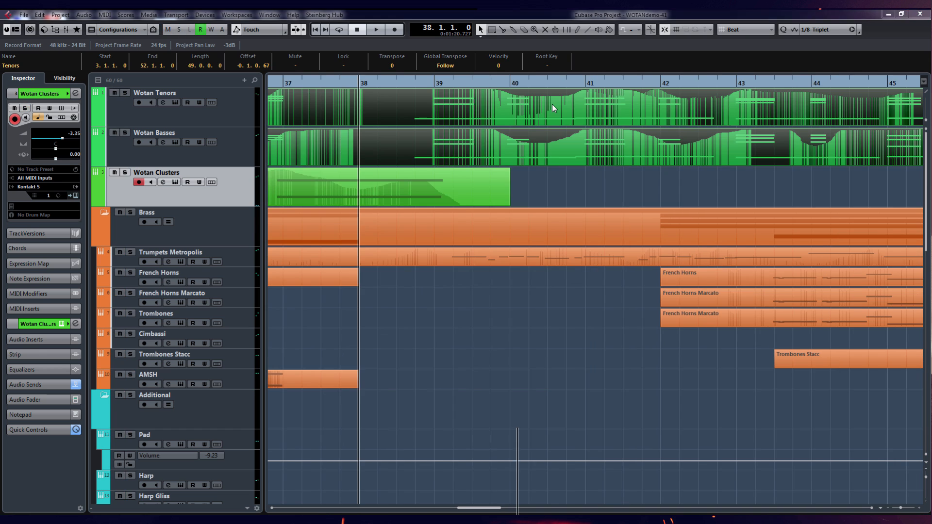
Open the Tenors part in the Key Editor and examine its notes, low keyswitches and modulation curve from bar 39 onward
{"action": "double_click", "coordinate": [552, 104]}
{"action": "scroll", "coordinate": [689, 180], "scroll_direction": "left", "scroll_amount": 2}
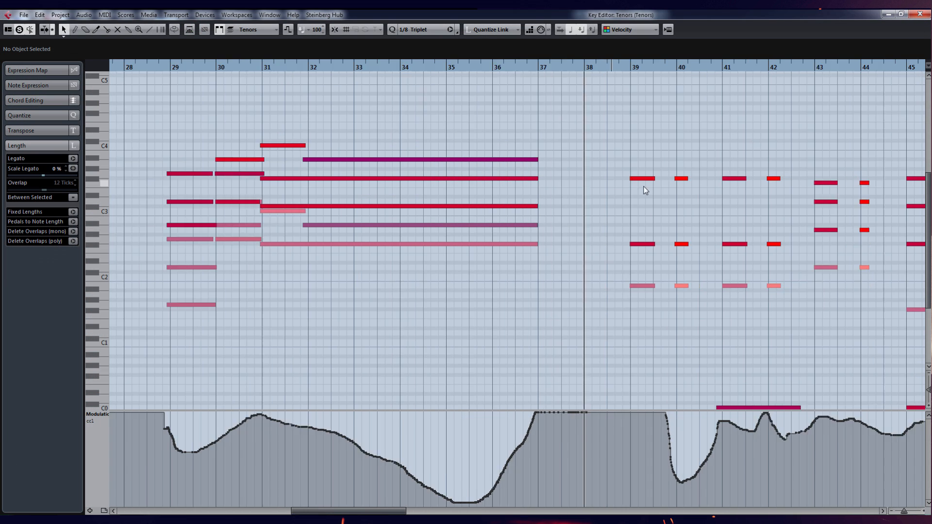
{"action": "scroll", "coordinate": [644, 187], "scroll_direction": "right", "scroll_amount": 8}
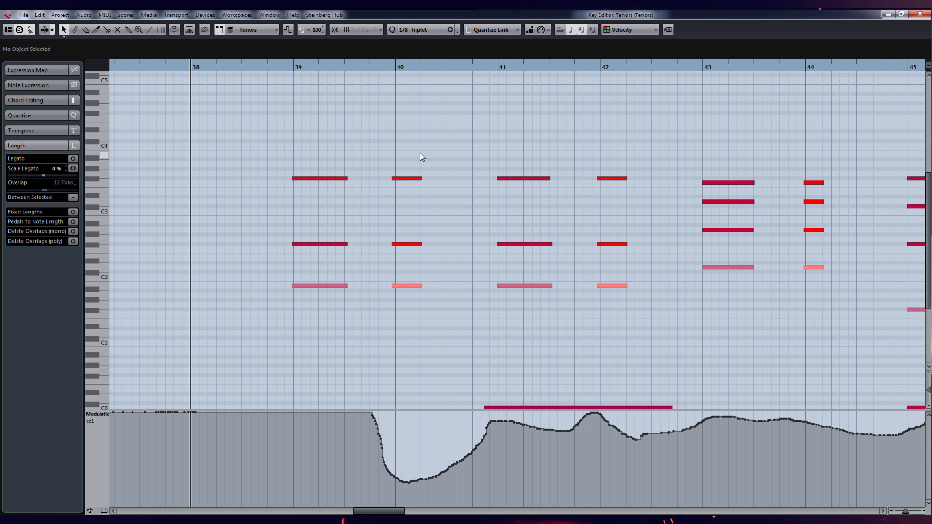
{"action": "scroll", "coordinate": [422, 323], "scroll_direction": "down", "scroll_amount": 3}
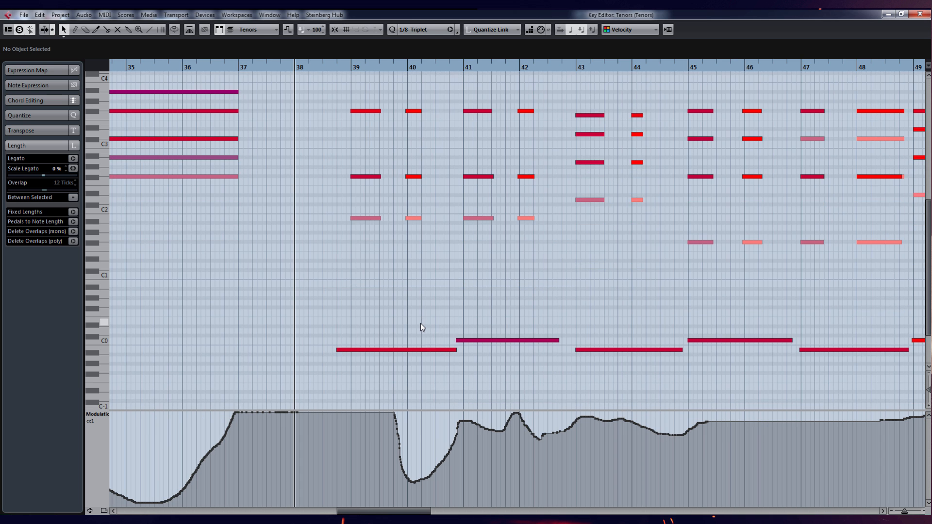
{"action": "scroll", "coordinate": [413, 180], "scroll_direction": "up", "scroll_amount": 4}
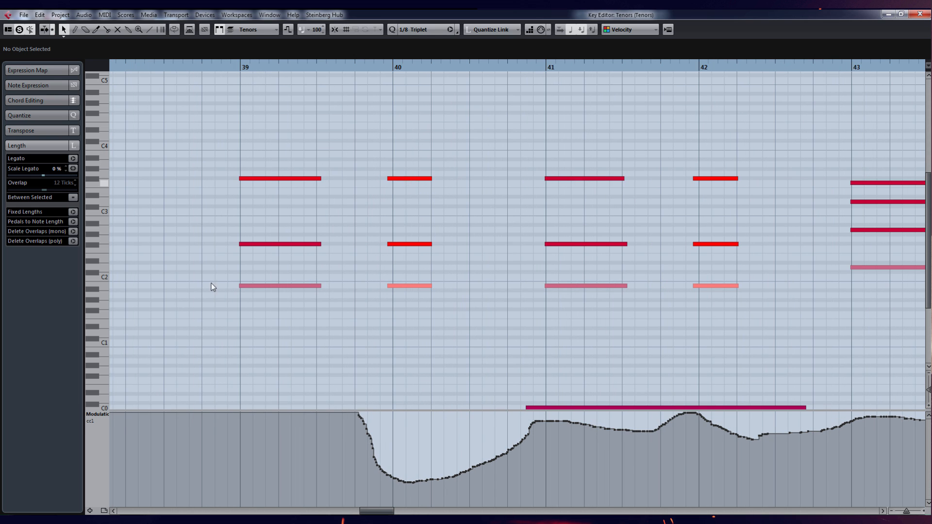
Show the Tenors velocities, switch the controller lane to CC 7 (Main Volume), inspect its curve around bars 39 to 48, and close the editor
{"action": "left_click", "coordinate": [95, 418]}
{"action": "left_click", "coordinate": [119, 207]}
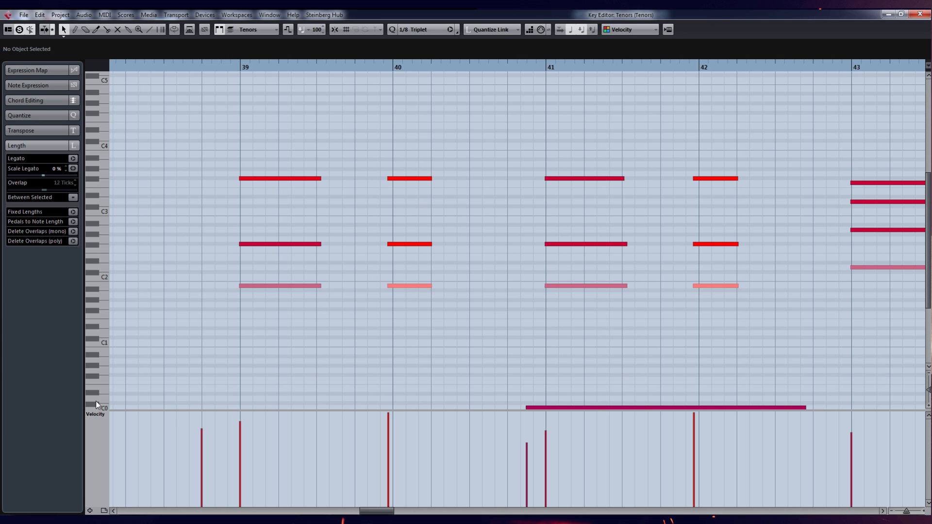
{"action": "left_click", "coordinate": [95, 414]}
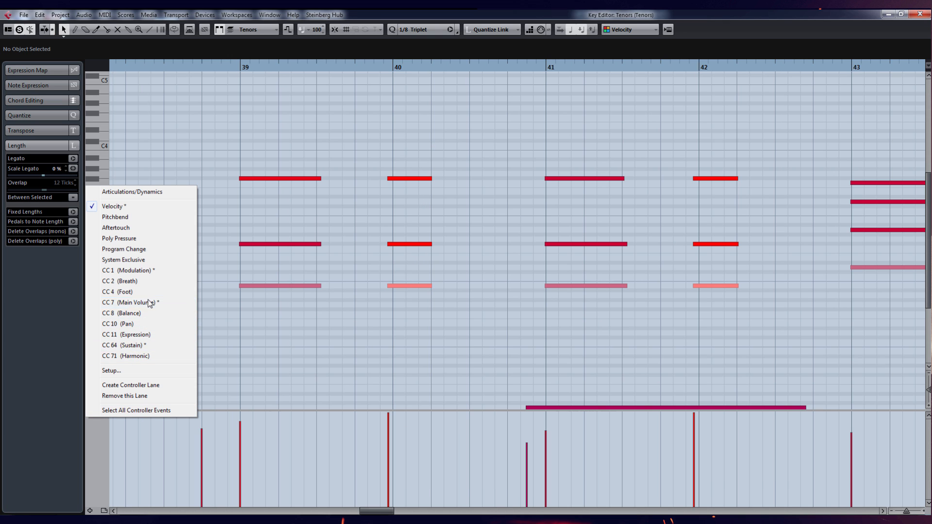
{"action": "left_click", "coordinate": [148, 306]}
{"action": "scroll", "coordinate": [379, 374], "scroll_direction": "down", "scroll_amount": 4}
{"action": "scroll", "coordinate": [437, 384], "scroll_direction": "up", "scroll_amount": 4}
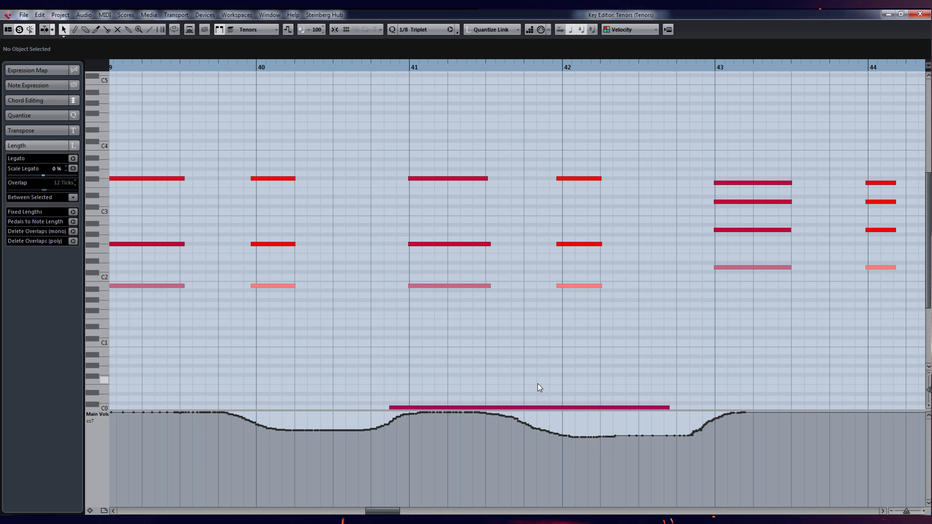
{"action": "scroll", "coordinate": [442, 377], "scroll_direction": "down", "scroll_amount": 4}
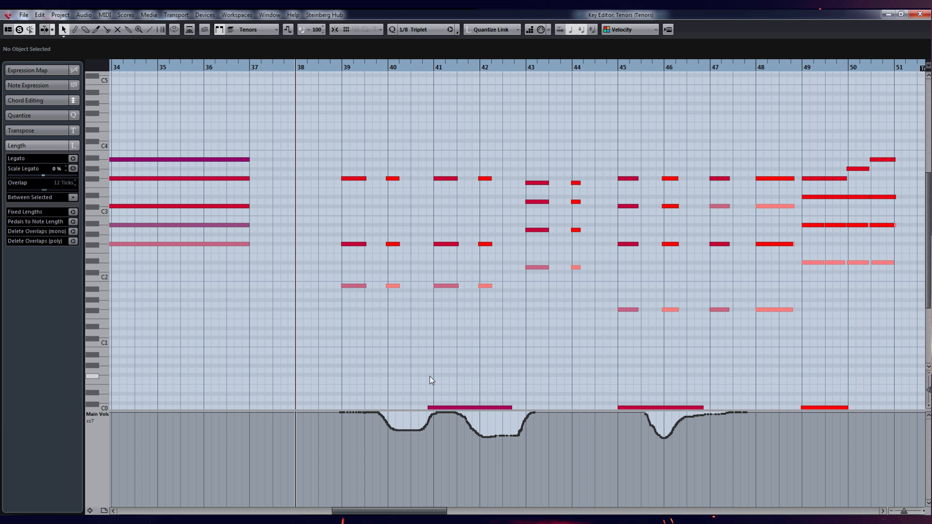
{"action": "scroll", "coordinate": [420, 375], "scroll_direction": "up", "scroll_amount": 3}
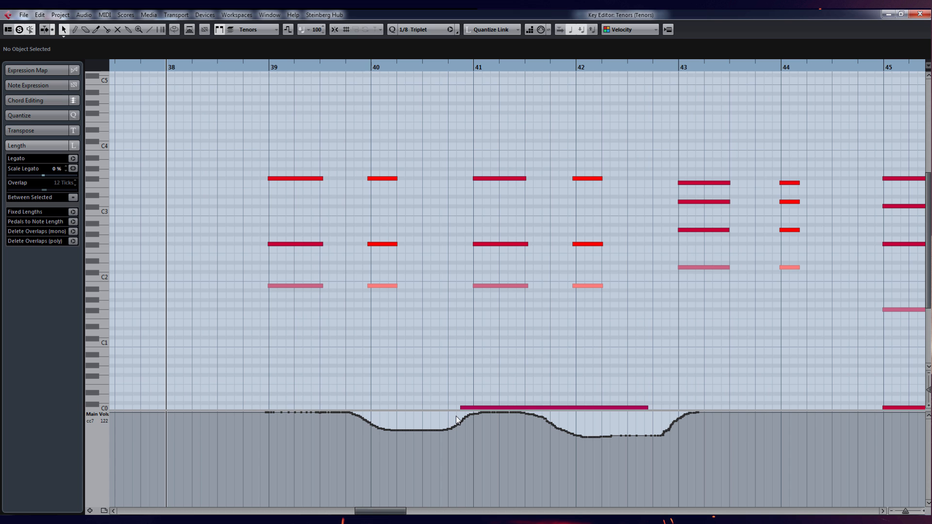
{"action": "left_click", "coordinate": [920, 14]}
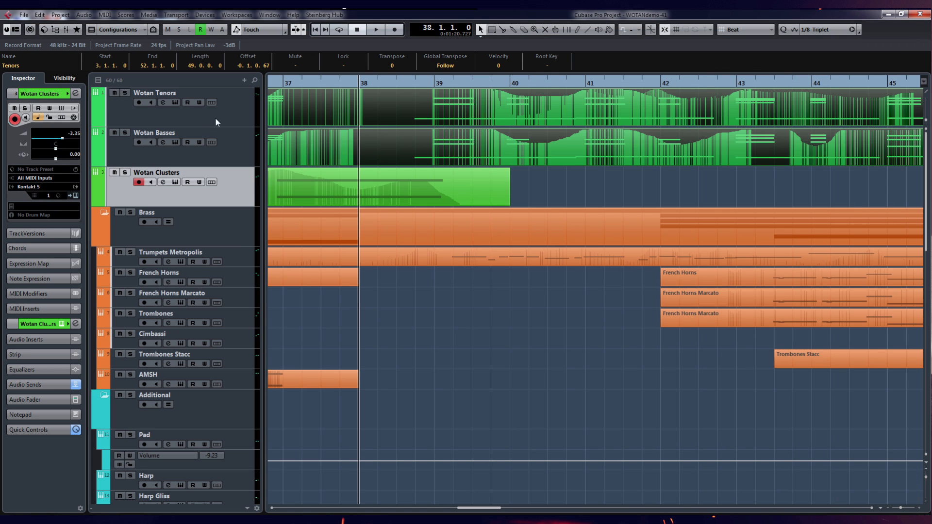
Select the Wotan Tenors track and review its note lengths around bar 39 in the Key Editor, closing the editor when done
{"action": "left_click", "coordinate": [217, 122]}
{"action": "double_click", "coordinate": [447, 115]}
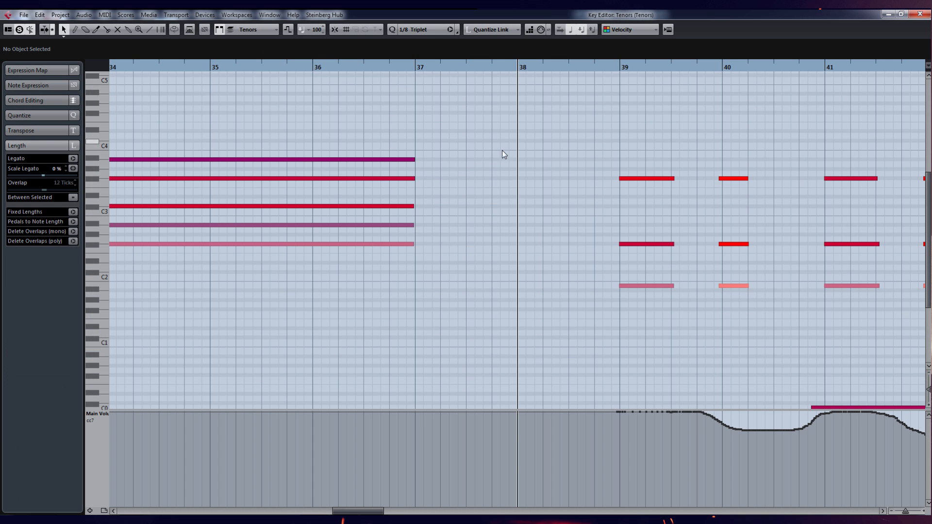
{"action": "scroll", "coordinate": [686, 238], "scroll_direction": "down", "scroll_amount": 4}
{"action": "scroll", "coordinate": [675, 242], "scroll_direction": "up", "scroll_amount": 8}
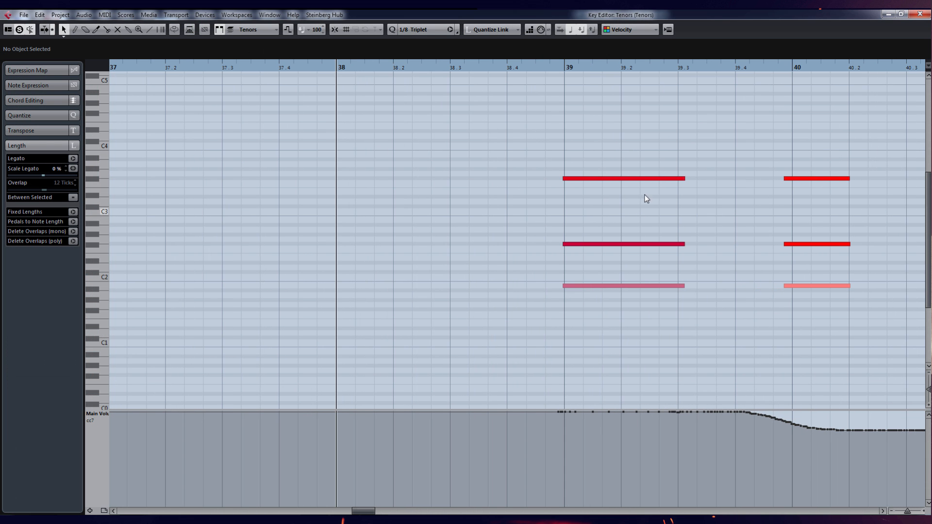
{"action": "left_click", "coordinate": [922, 16]}
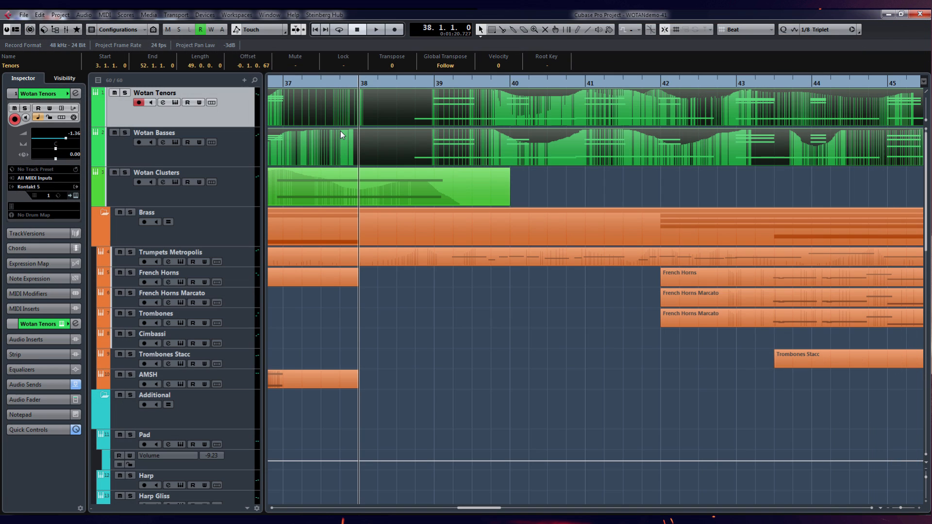
Open the Wotan Tenors instrument, select the Chak syllable ending the second row, and place the instrument beside the arrangement
{"action": "left_click", "coordinate": [75, 195]}
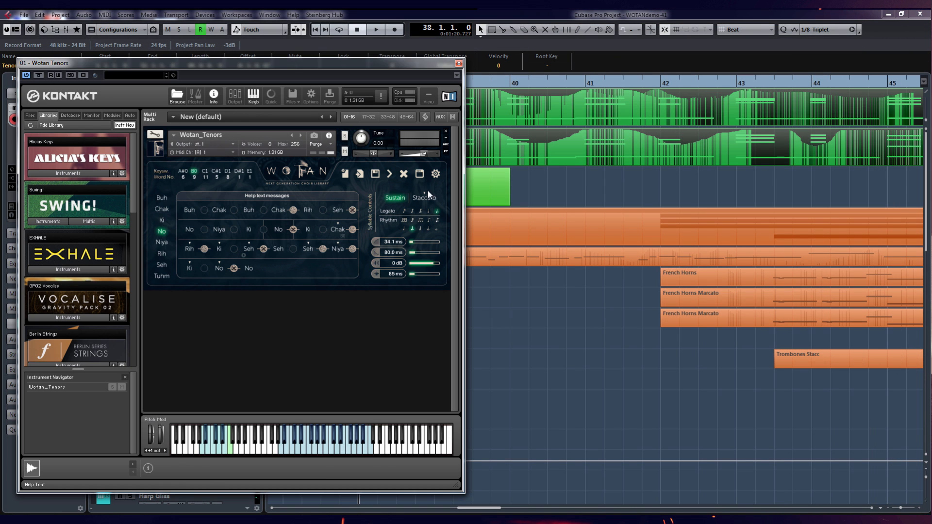
{"action": "left_click_drag", "start_coordinate": [295, 68], "coordinate": [531, 62]}
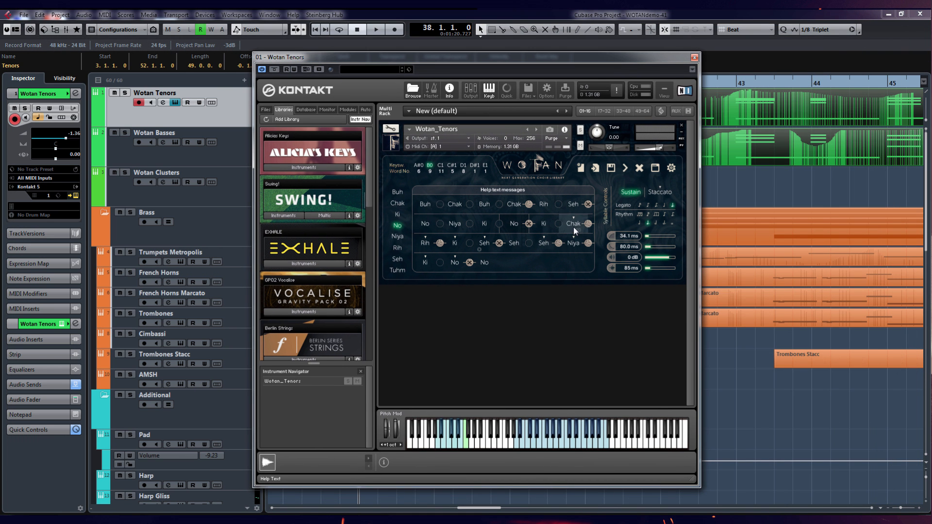
{"action": "left_click", "coordinate": [588, 224]}
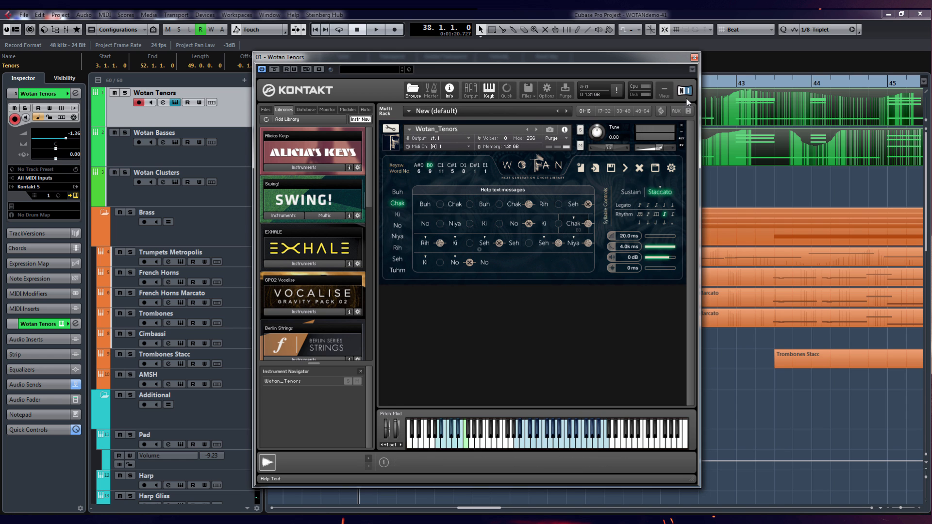
{"action": "left_click_drag", "start_coordinate": [668, 65], "coordinate": [931, 61]}
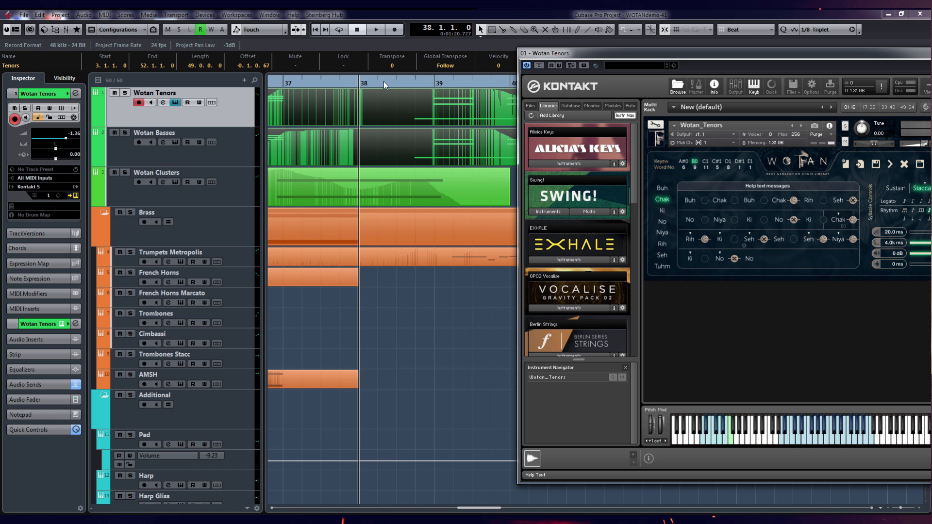
Move the Wotan Tenors instrument over the track list, close it, and stop playback in bar 51
{"action": "left_click_drag", "start_coordinate": [755, 54], "coordinate": [311, 64]}
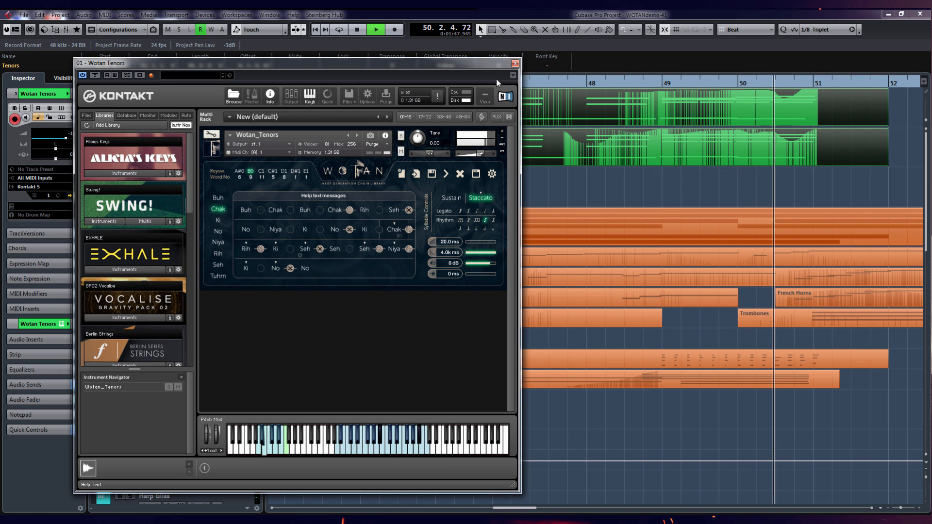
{"action": "left_click", "coordinate": [515, 63]}
{"action": "key", "text": "space"}
Reopen the Wotan Tenors instrument beside the arrangement, deselect all parts, and place the playhead at beat 3 of bar 38
{"action": "left_click", "coordinate": [74, 197]}
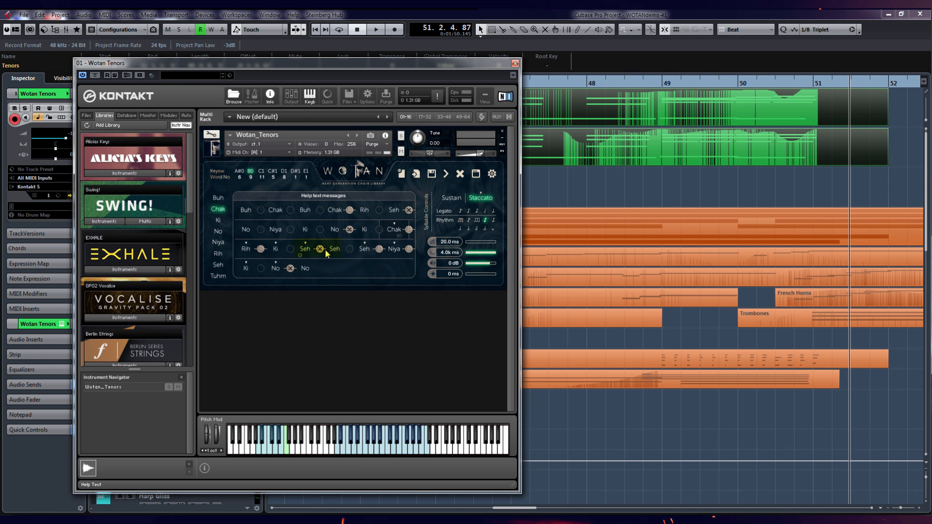
{"action": "left_click_drag", "start_coordinate": [330, 64], "coordinate": [893, 77]}
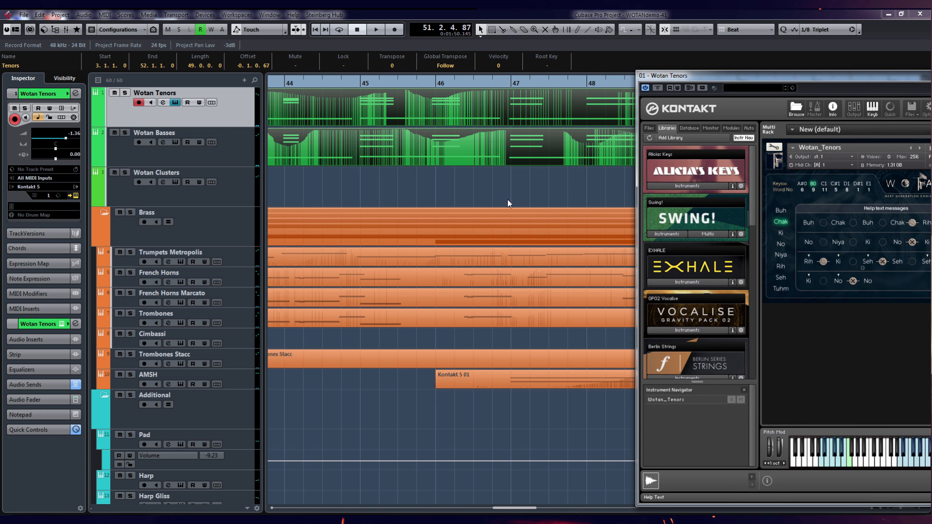
{"action": "left_click", "coordinate": [462, 192]}
{"action": "scroll", "coordinate": [461, 194], "scroll_direction": "left", "scroll_amount": 4}
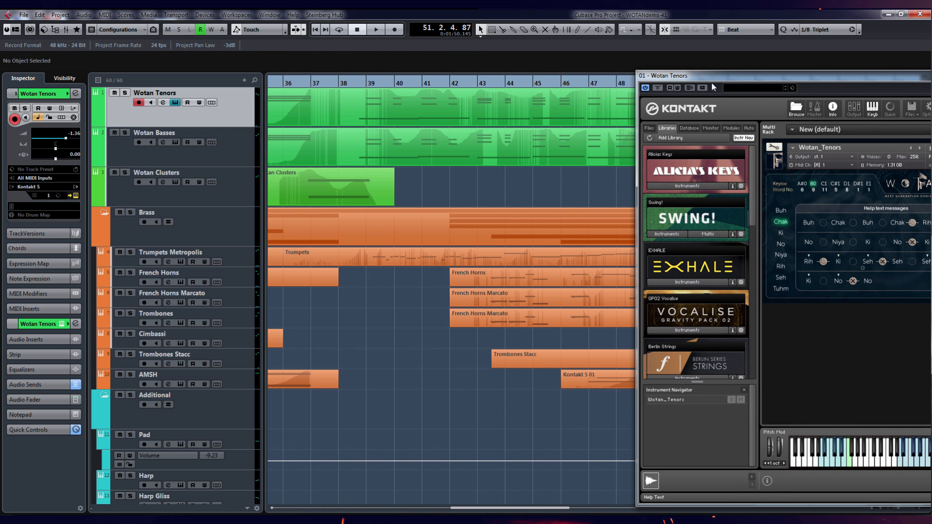
{"action": "left_click_drag", "start_coordinate": [876, 79], "coordinate": [699, 70]}
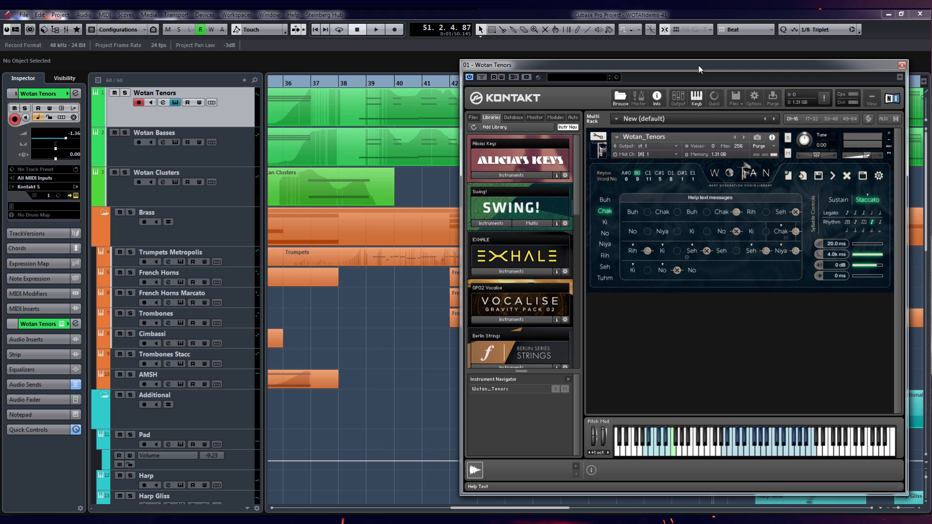
{"action": "left_click", "coordinate": [357, 84]}
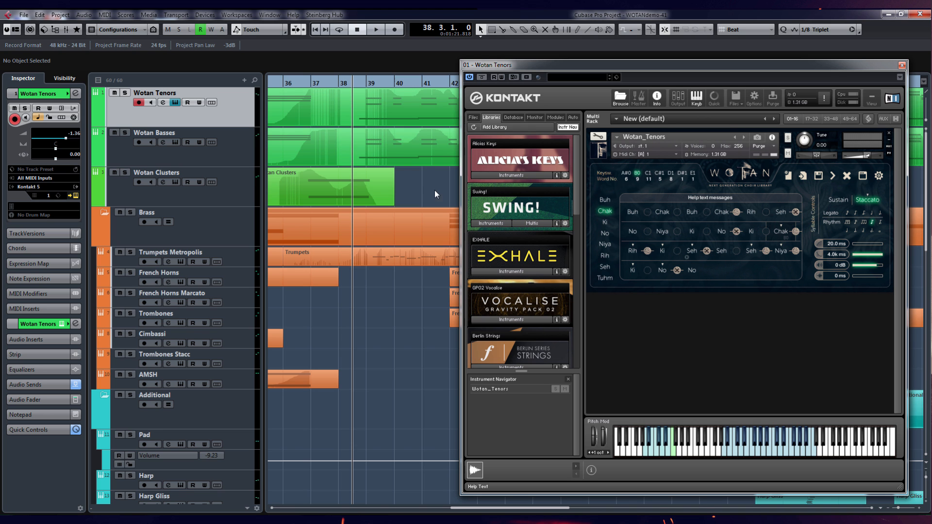
Compare the Tenors notes at bars 39 and 40 in the Key Editor with the instrument's syllables, and close both windows
{"action": "left_click", "coordinate": [412, 110]}
{"action": "double_click", "coordinate": [412, 109]}
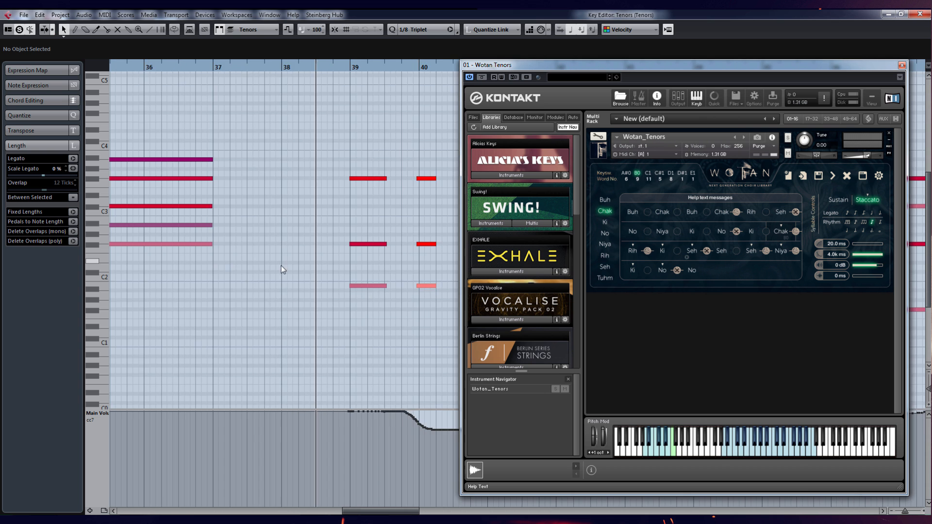
{"action": "scroll", "coordinate": [357, 254], "scroll_direction": "up", "scroll_amount": 2}
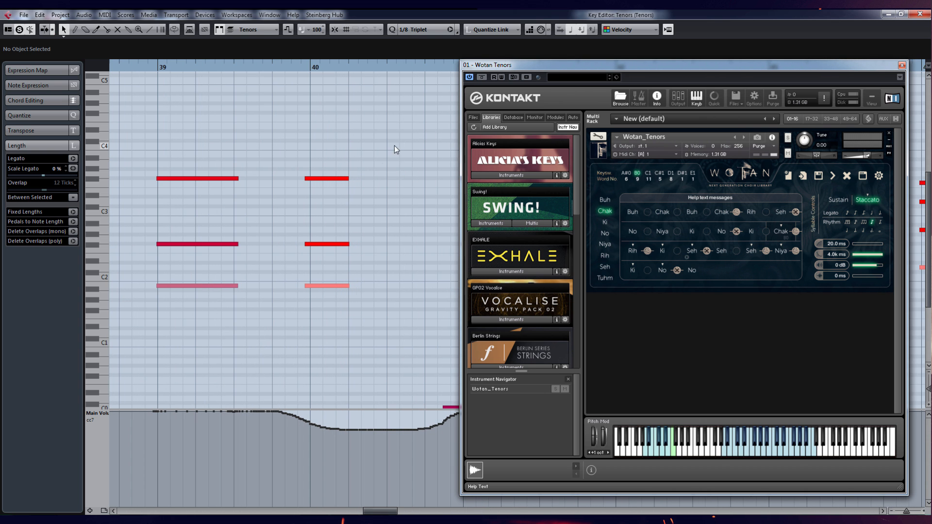
{"action": "left_click", "coordinate": [901, 65]}
{"action": "left_click", "coordinate": [919, 14]}
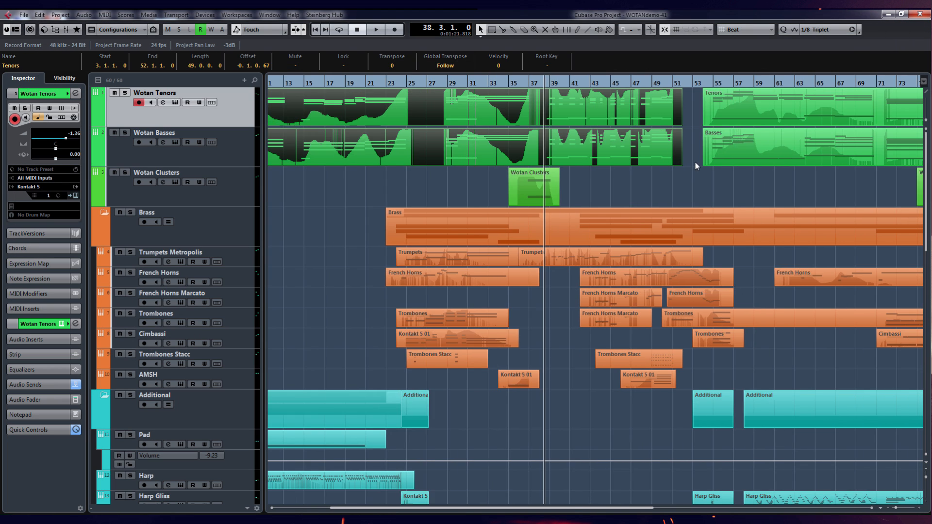
Place the playhead at bar 49 and bring up the Seh syllable's settings from the third row of the Wotan Tenors instrument
{"action": "left_click", "coordinate": [586, 81]}
{"action": "left_click", "coordinate": [642, 170]}
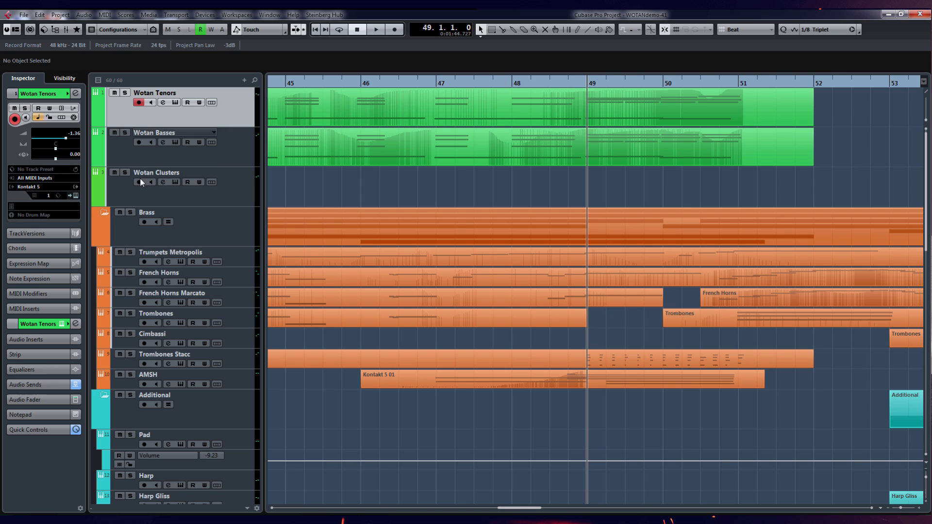
{"action": "left_click", "coordinate": [75, 196]}
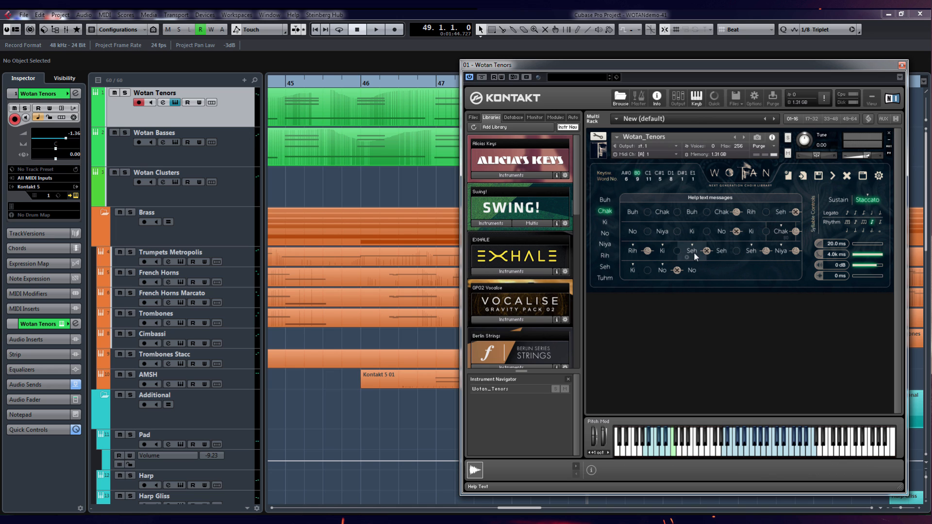
{"action": "left_click", "coordinate": [737, 251]}
{"action": "left_click", "coordinate": [736, 251]}
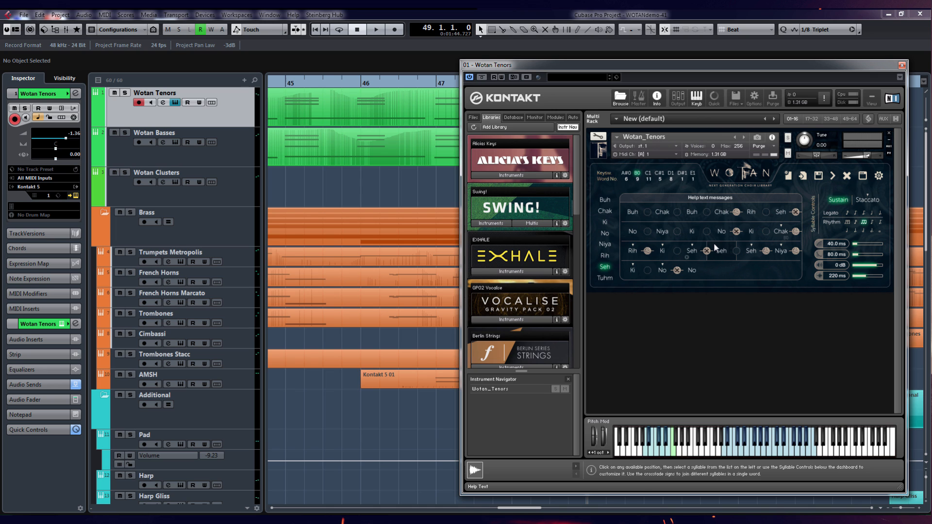
Close the Wotan Tenors instrument and play the arrangement from bar 49 into beat 3 of bar 51
{"action": "left_click", "coordinate": [902, 65]}
{"action": "key", "text": "space"}
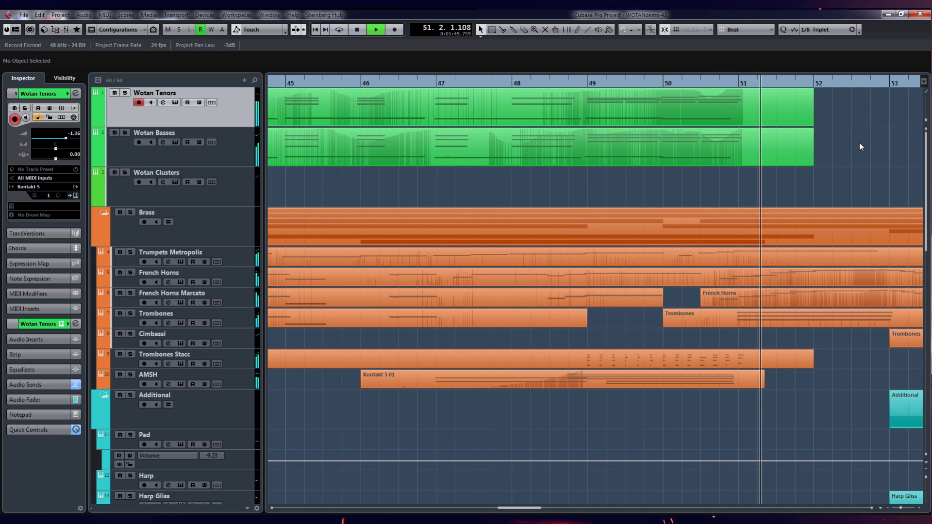
{"action": "key", "text": "space"}
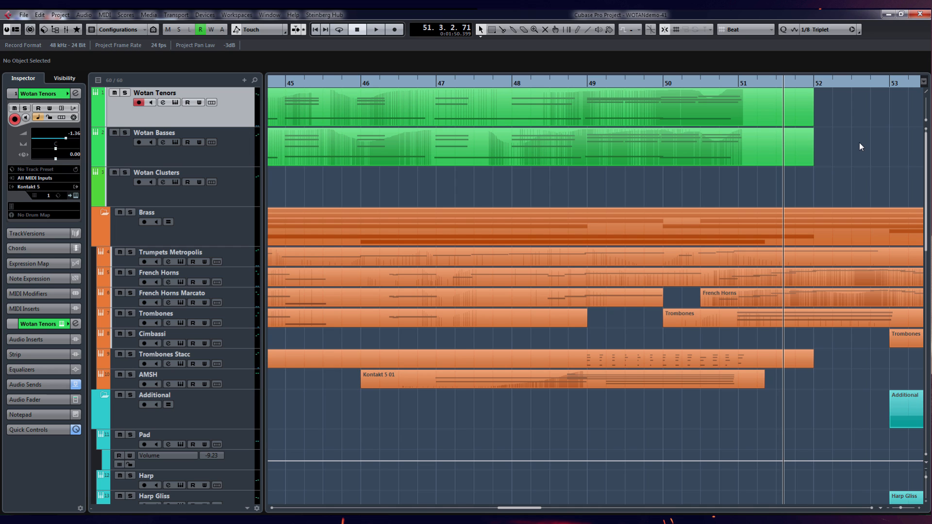
Place the playhead at beat 3 of bar 38 and open the Wotan Tenors instrument
{"action": "key", "text": "g"}
{"action": "key", "text": "g"}
{"action": "key", "text": "g"}
{"action": "key", "text": "g"}
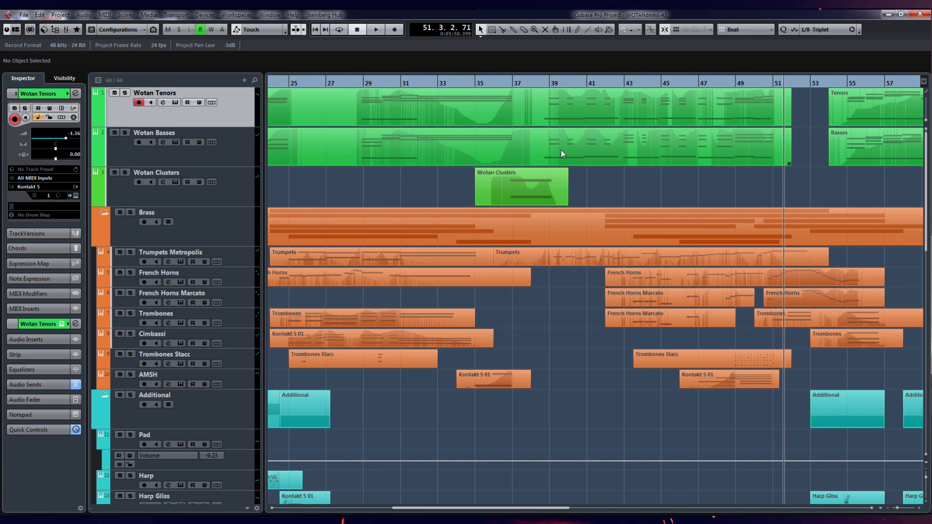
{"action": "left_click", "coordinate": [541, 83]}
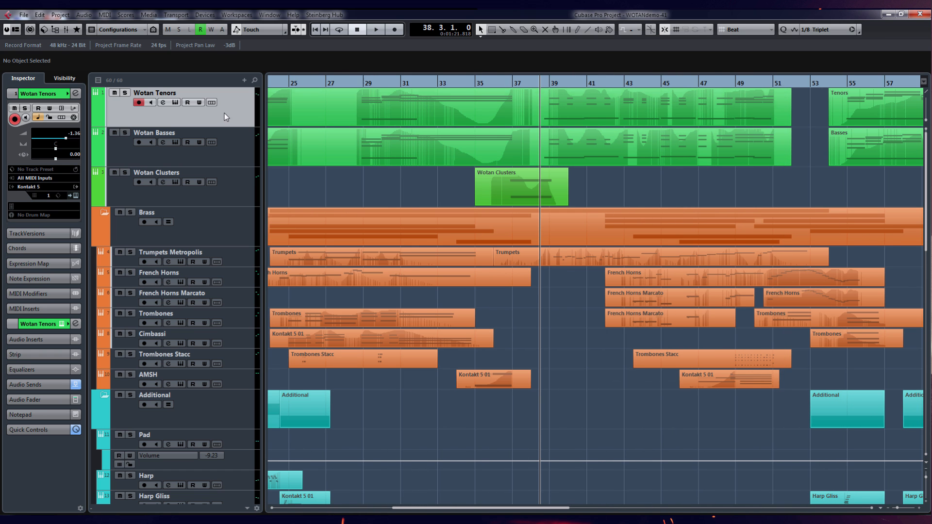
{"action": "left_click", "coordinate": [76, 196]}
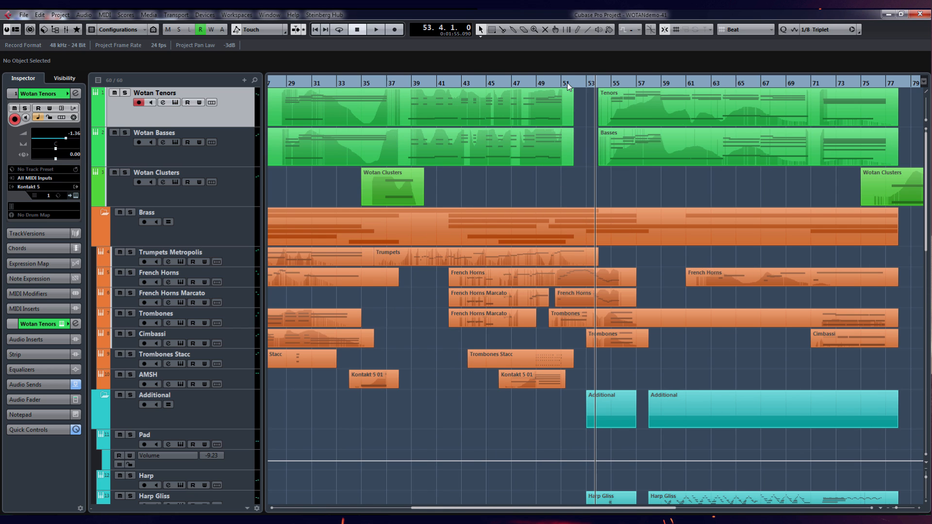
Play the arrangement from just before bar 50 to the start of bar 60, selecting the French Horns track during playback
{"action": "double_click", "coordinate": [547, 82]}
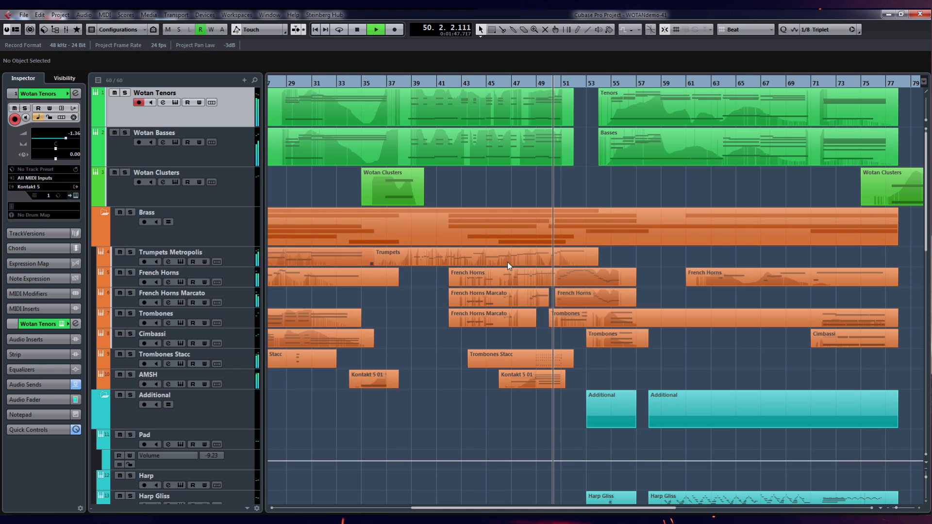
{"action": "scroll", "coordinate": [554, 267], "scroll_direction": "up", "scroll_amount": 3}
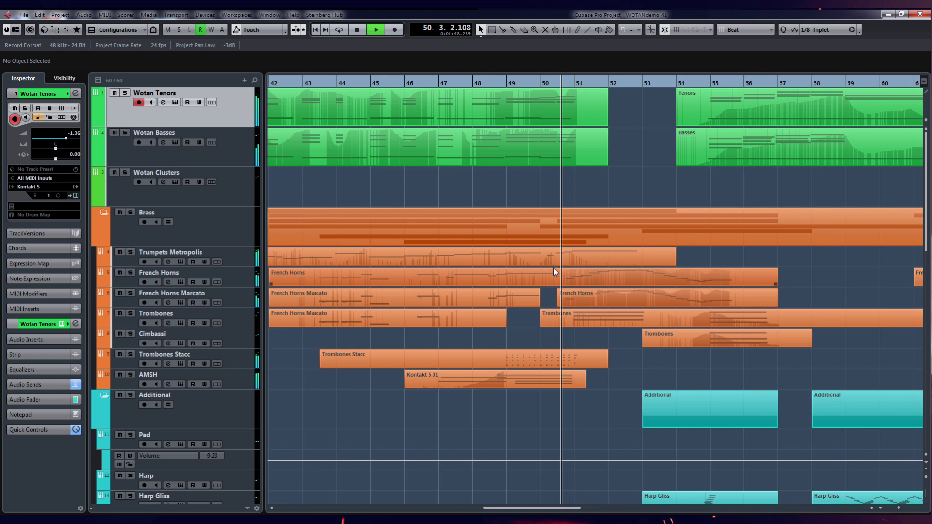
{"action": "left_click", "coordinate": [240, 275]}
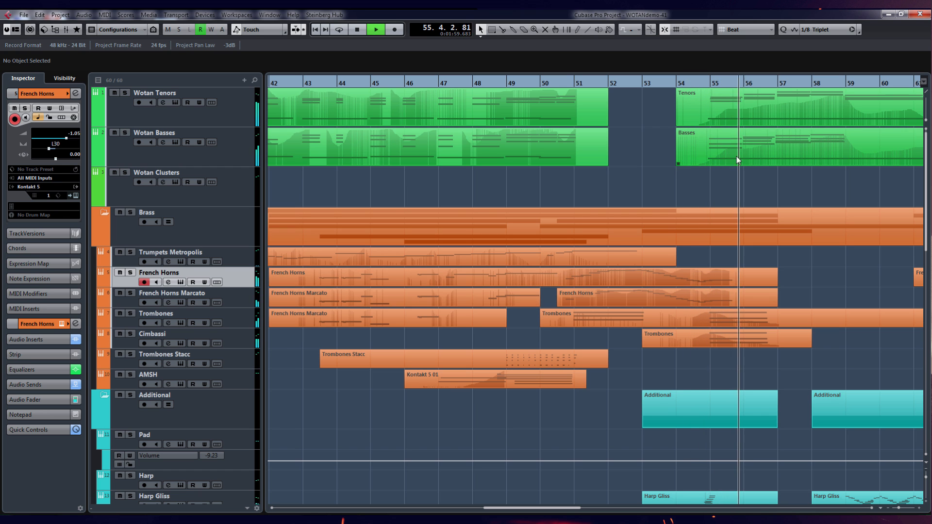
{"action": "scroll", "coordinate": [731, 165], "scroll_direction": "down", "scroll_amount": 5}
{"action": "scroll", "coordinate": [811, 209], "scroll_direction": "up", "scroll_amount": 2}
{"action": "scroll", "coordinate": [800, 206], "scroll_direction": "up", "scroll_amount": 3}
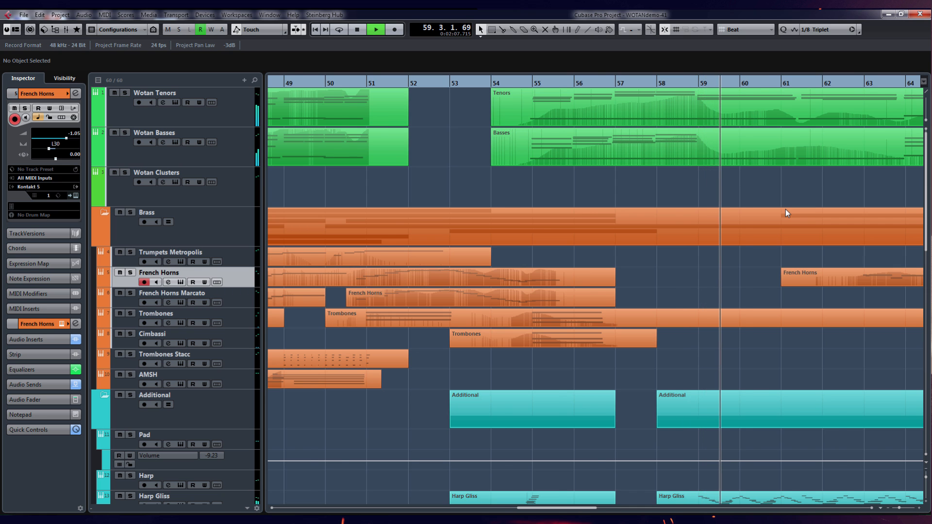
{"action": "scroll", "coordinate": [786, 210], "scroll_direction": "down", "scroll_amount": 3}
{"action": "key", "text": "space"}
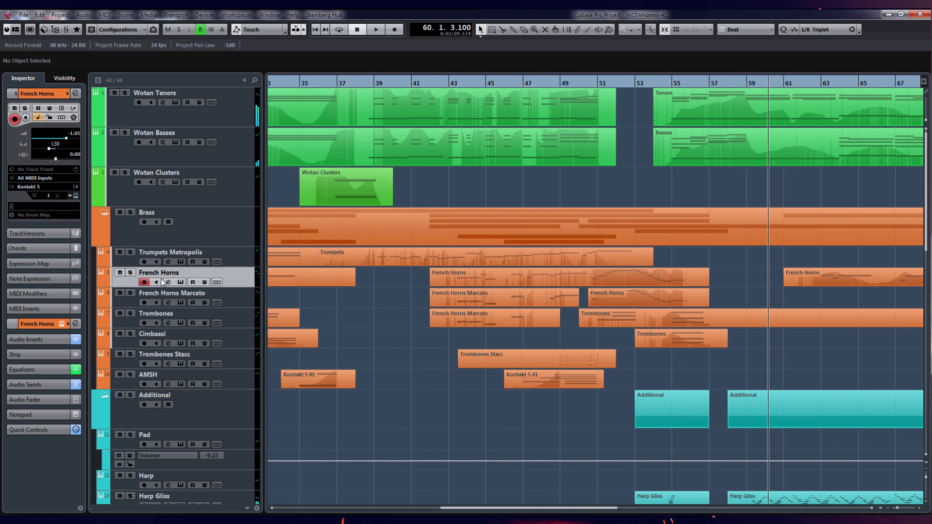
Solo the French Horns and French Horns Marcato tracks and place the playhead at bar 50
{"action": "left_click", "coordinate": [130, 272]}
{"action": "scroll", "coordinate": [619, 310], "scroll_direction": "up", "scroll_amount": 3}
{"action": "left_click", "coordinate": [517, 86]}
{"action": "scroll", "coordinate": [559, 157], "scroll_direction": "down", "scroll_amount": 9}
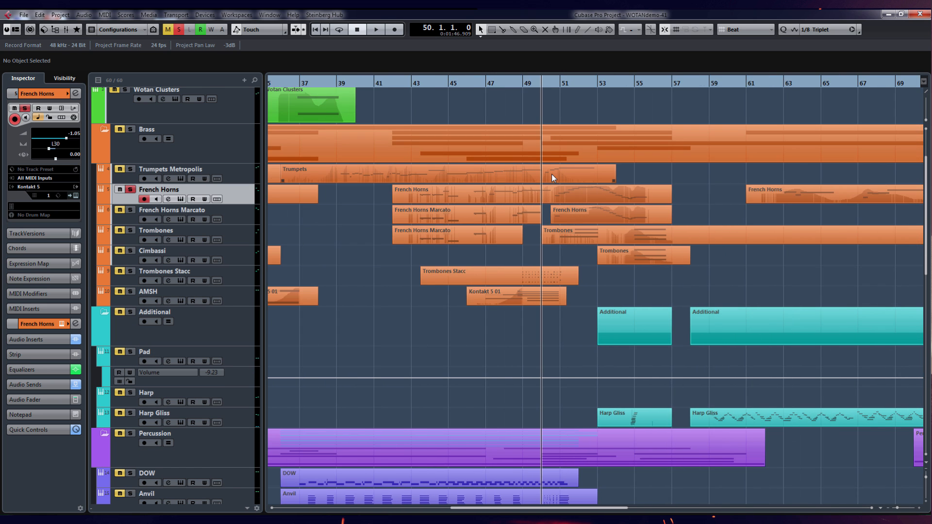
{"action": "left_click", "coordinate": [130, 211]}
{"action": "scroll", "coordinate": [558, 206], "scroll_direction": "up", "scroll_amount": 5}
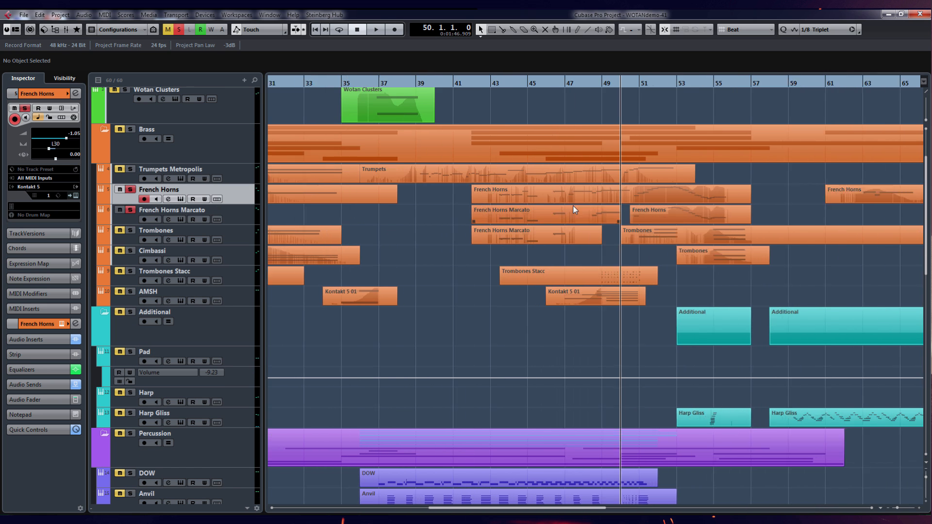
{"action": "scroll", "coordinate": [788, 217], "scroll_direction": "up", "scroll_amount": 2}
Select the French Horns Marcato track, open its instrument to view the loaded patch, and close it
{"action": "left_click", "coordinate": [254, 214]}
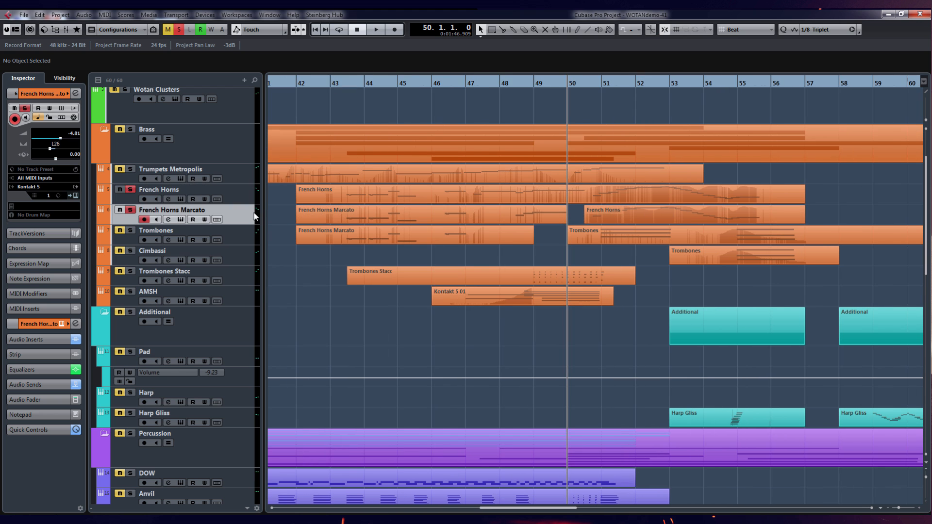
{"action": "left_click", "coordinate": [76, 197]}
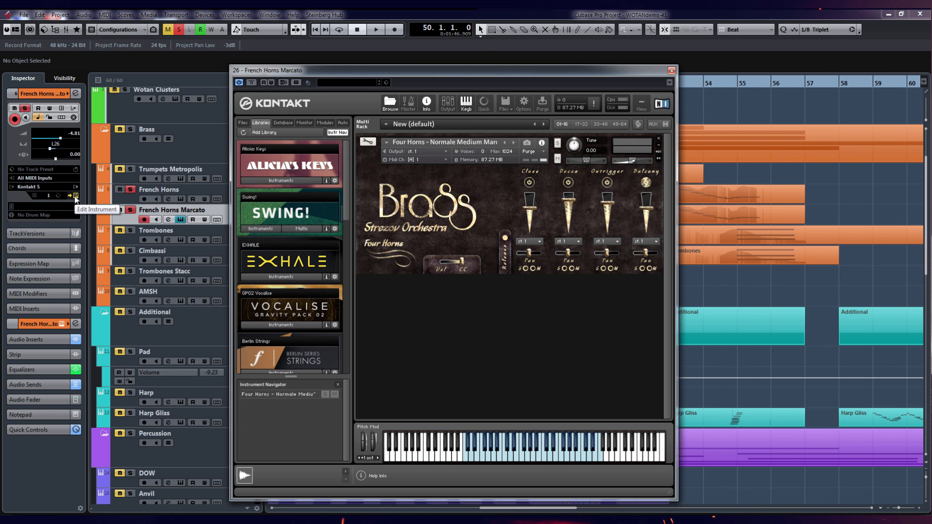
{"action": "left_click", "coordinate": [671, 71]}
{"action": "scroll", "coordinate": [626, 185], "scroll_direction": "up", "scroll_amount": 2}
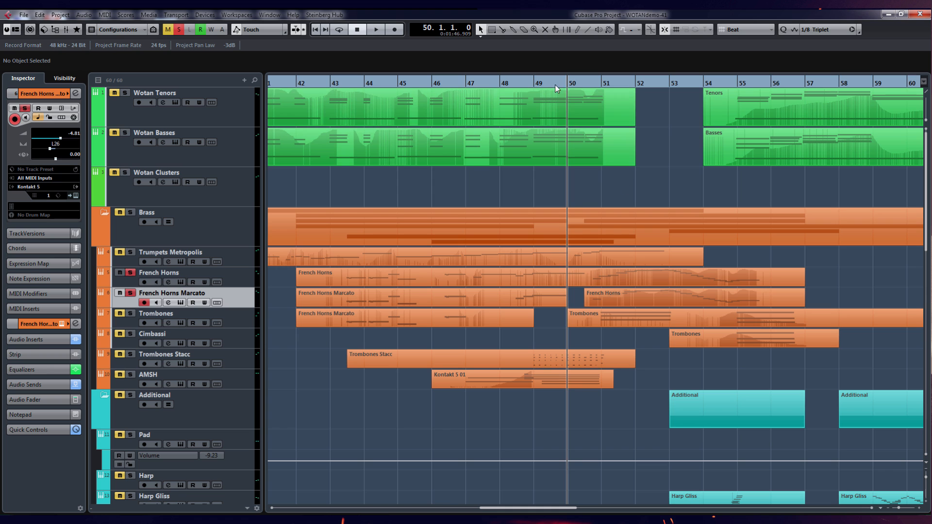
Play the two soloed horn tracks from bar 50 to beat 4 of bar 55
{"action": "scroll", "coordinate": [735, 256], "scroll_direction": "up", "scroll_amount": 3}
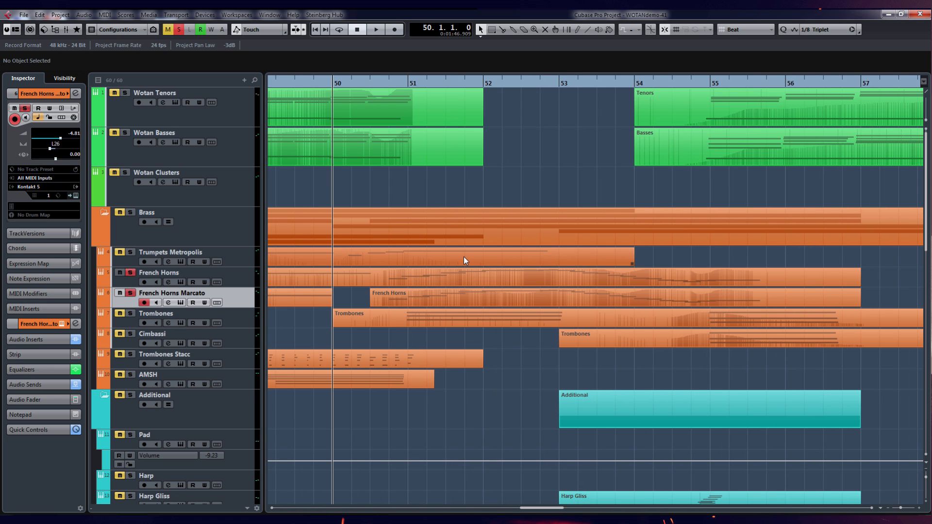
{"action": "key", "text": "space"}
{"action": "scroll", "coordinate": [464, 257], "scroll_direction": "down", "scroll_amount": 5}
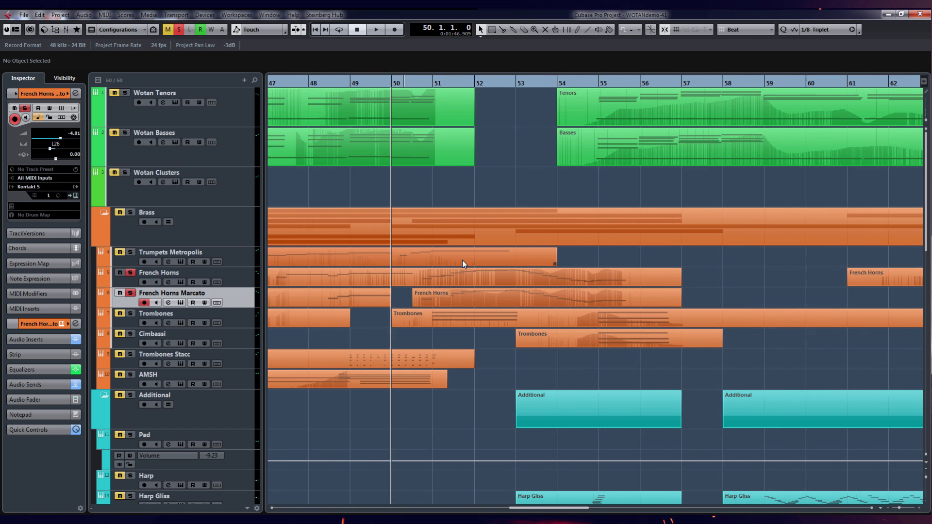
{"action": "scroll", "coordinate": [510, 276], "scroll_direction": "up", "scroll_amount": 3}
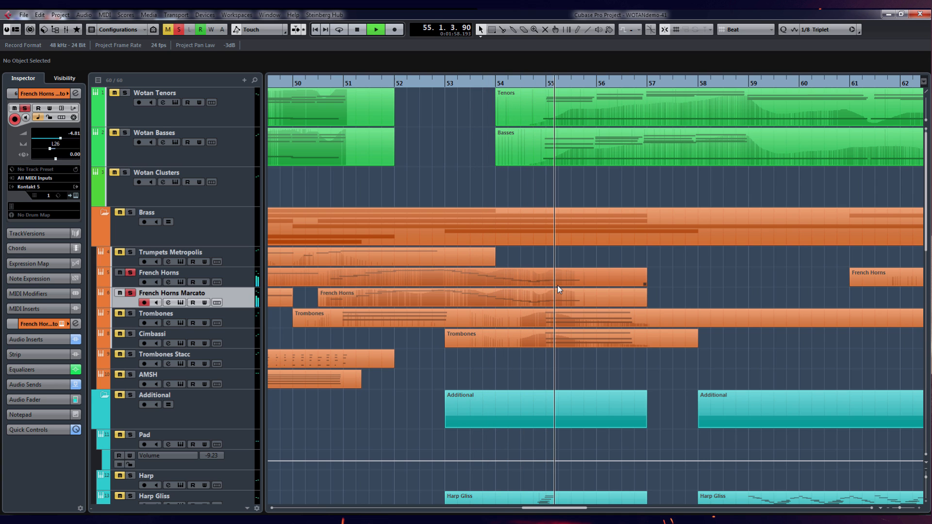
{"action": "key", "text": "space"}
Play the French Horns without the Marcato track from beat 3 of bar 50 into bar 55, and restore the Marcato solo and starting position
{"action": "left_click", "coordinate": [131, 294]}
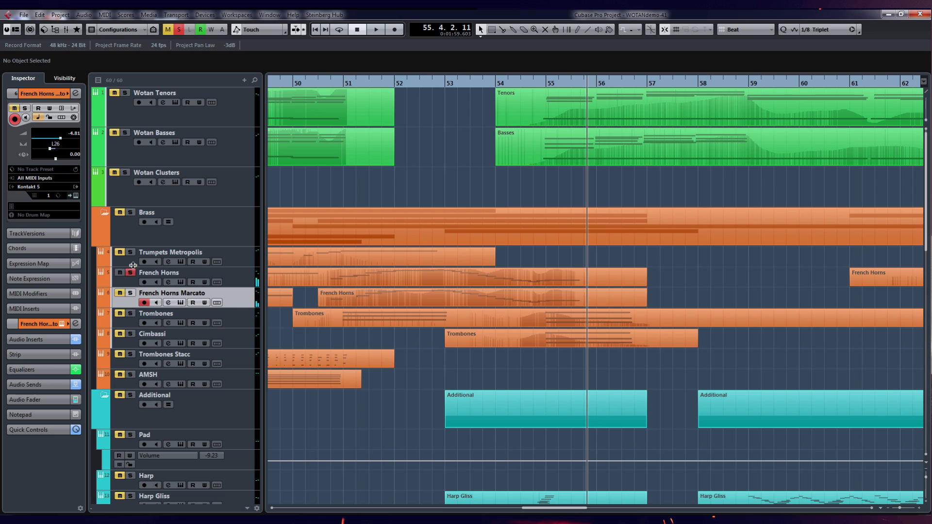
{"action": "left_click", "coordinate": [316, 85]}
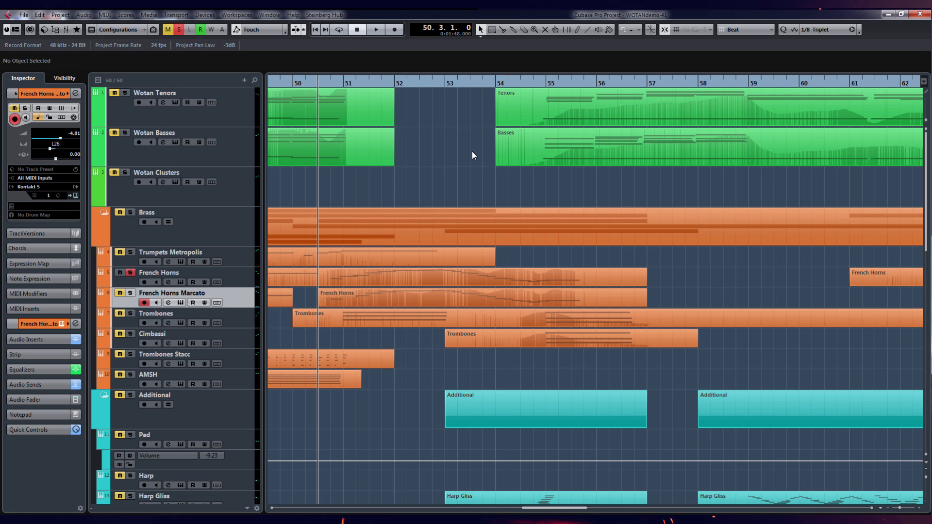
{"action": "key", "text": "space"}
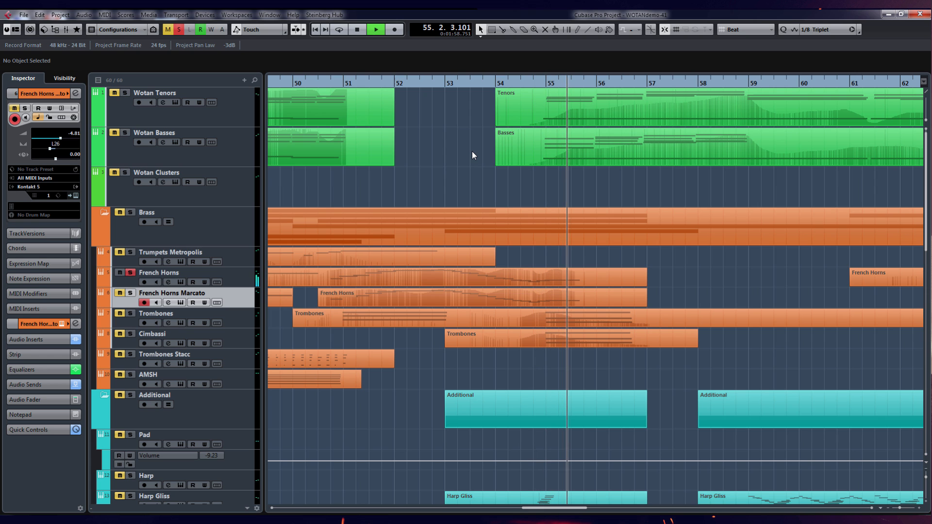
{"action": "key", "text": "space"}
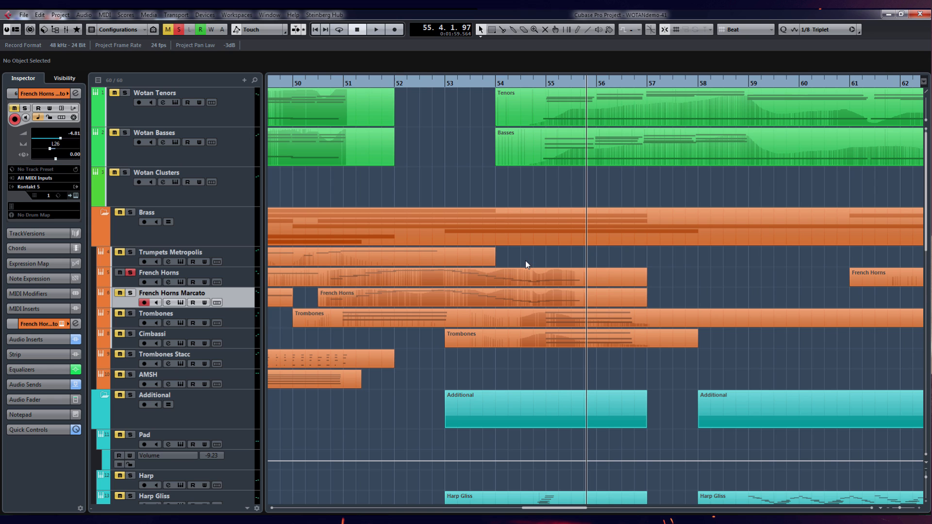
{"action": "left_click", "coordinate": [130, 293]}
{"action": "left_click_drag", "start_coordinate": [328, 84], "coordinate": [319, 83]}
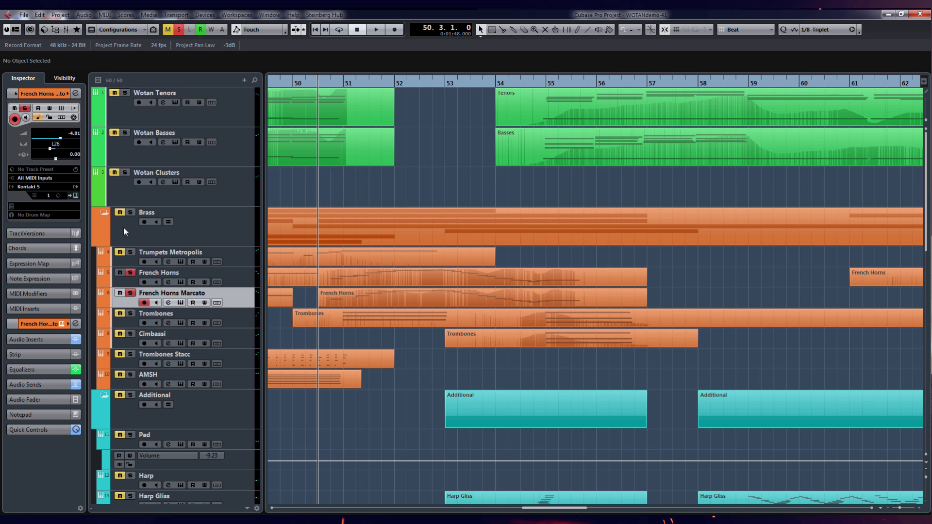
Examine the French Horns part's notes and modulation curve around bars 46 to 57 in the Key Editor, and close it
{"action": "double_click", "coordinate": [496, 281]}
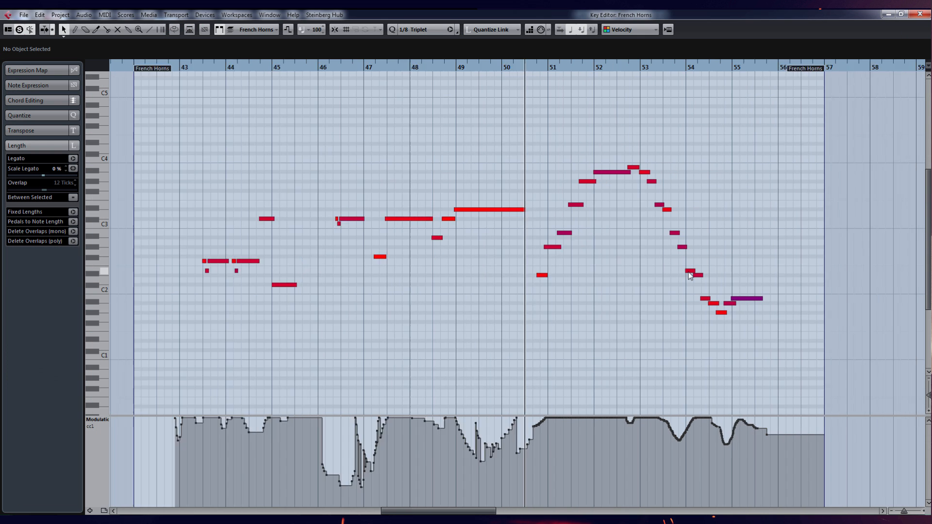
{"action": "scroll", "coordinate": [690, 276], "scroll_direction": "up", "scroll_amount": 2}
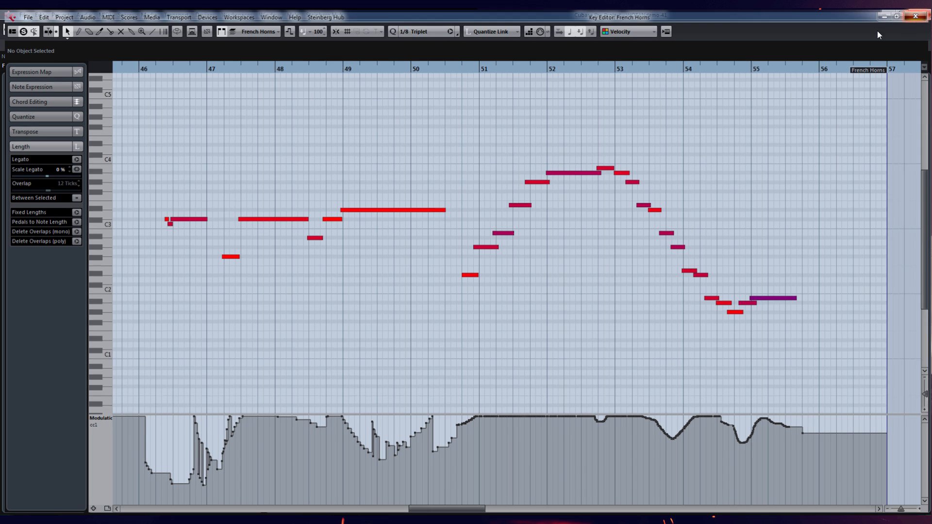
{"action": "left_click", "coordinate": [920, 15]}
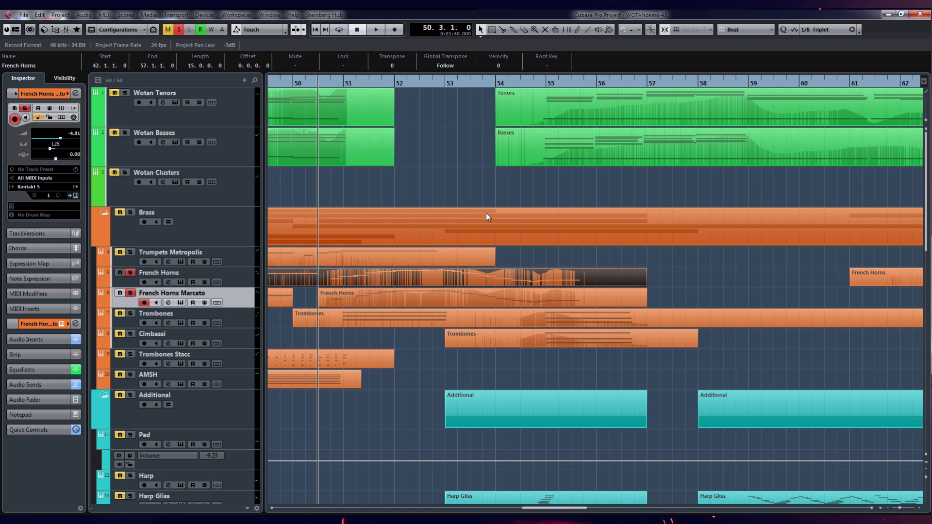
Solo the Wotan Tenors and Wotan Basses tracks alongside the two horn tracks
{"action": "scroll", "coordinate": [546, 194], "scroll_direction": "down", "scroll_amount": 3}
{"action": "scroll", "coordinate": [548, 194], "scroll_direction": "up", "scroll_amount": 3}
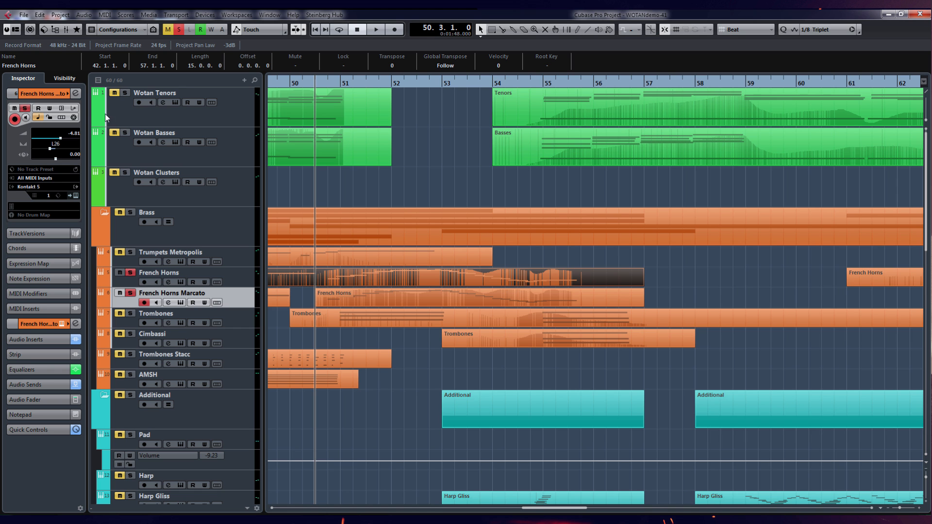
{"action": "left_click", "coordinate": [124, 94]}
{"action": "scroll", "coordinate": [670, 188], "scroll_direction": "down", "scroll_amount": 6}
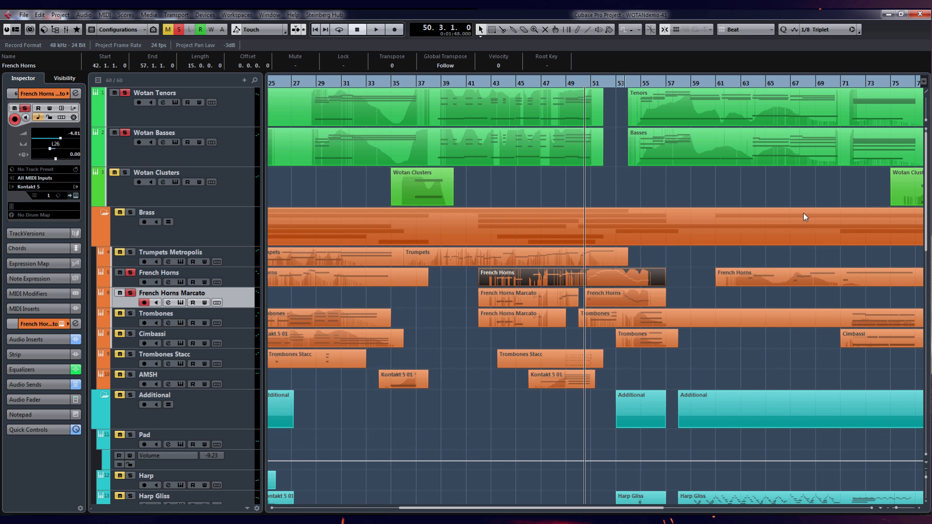
{"action": "scroll", "coordinate": [628, 221], "scroll_direction": "up", "scroll_amount": 5}
{"action": "scroll", "coordinate": [656, 252], "scroll_direction": "down", "scroll_amount": 4}
Play the soloed choir and horns from beat 3 of bar 50 to beat 4 of bar 70
{"action": "key", "text": "space"}
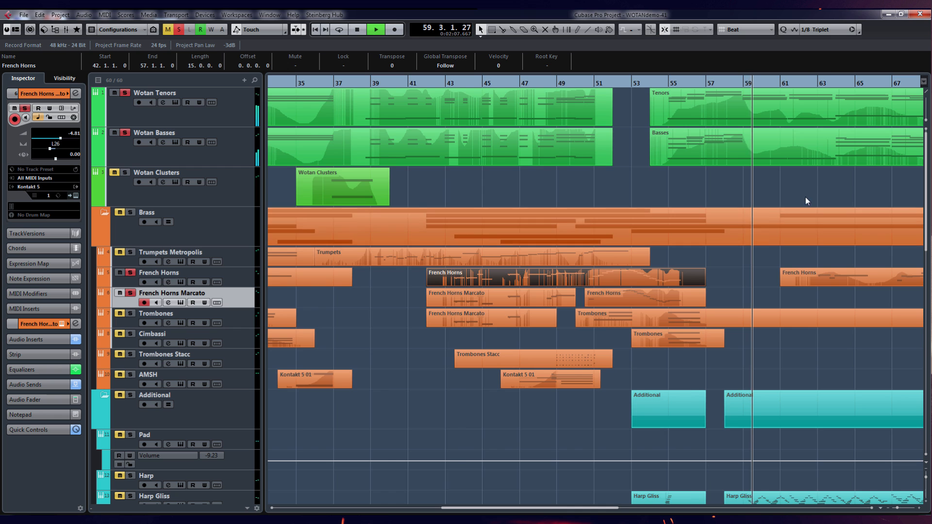
{"action": "scroll", "coordinate": [796, 197], "scroll_direction": "down", "scroll_amount": 3}
{"action": "scroll", "coordinate": [664, 187], "scroll_direction": "up", "scroll_amount": 1}
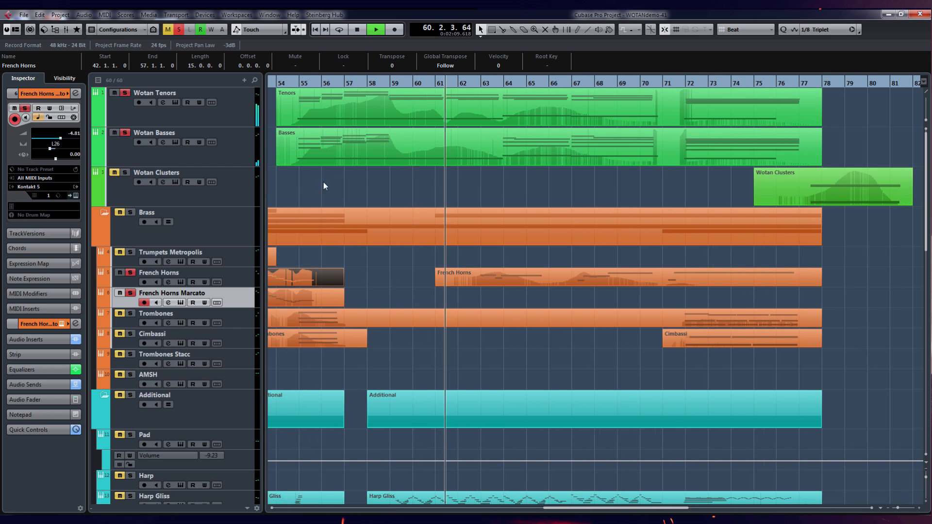
{"action": "scroll", "coordinate": [324, 182], "scroll_direction": "up", "scroll_amount": 4}
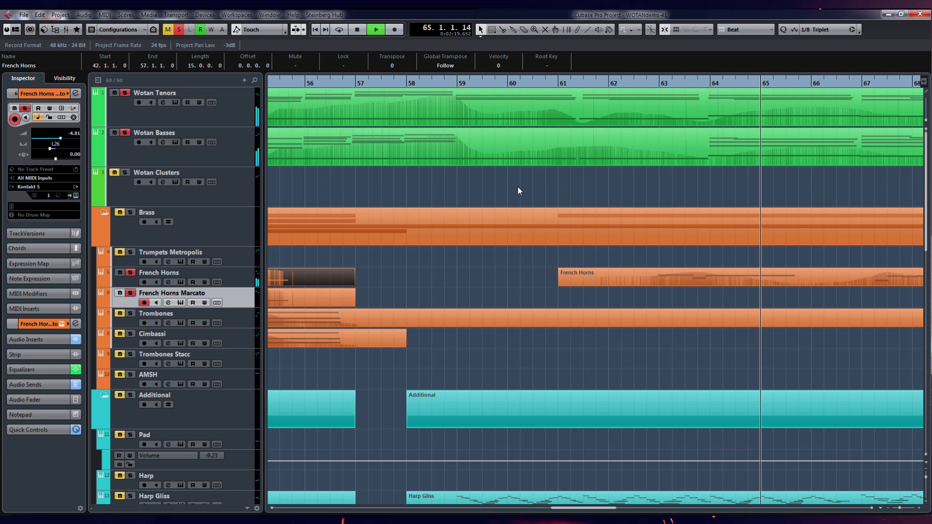
{"action": "scroll", "coordinate": [517, 187], "scroll_direction": "down", "scroll_amount": 3}
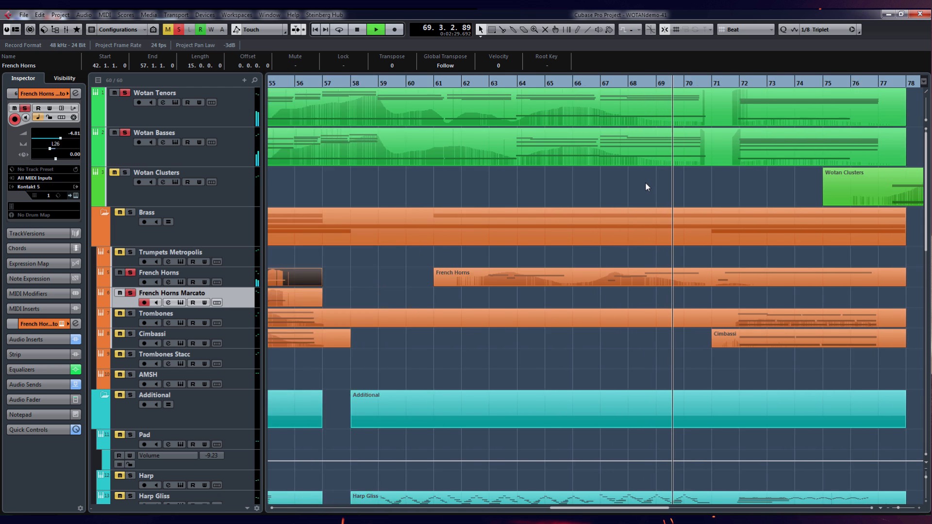
{"action": "scroll", "coordinate": [646, 182], "scroll_direction": "down", "scroll_amount": 1}
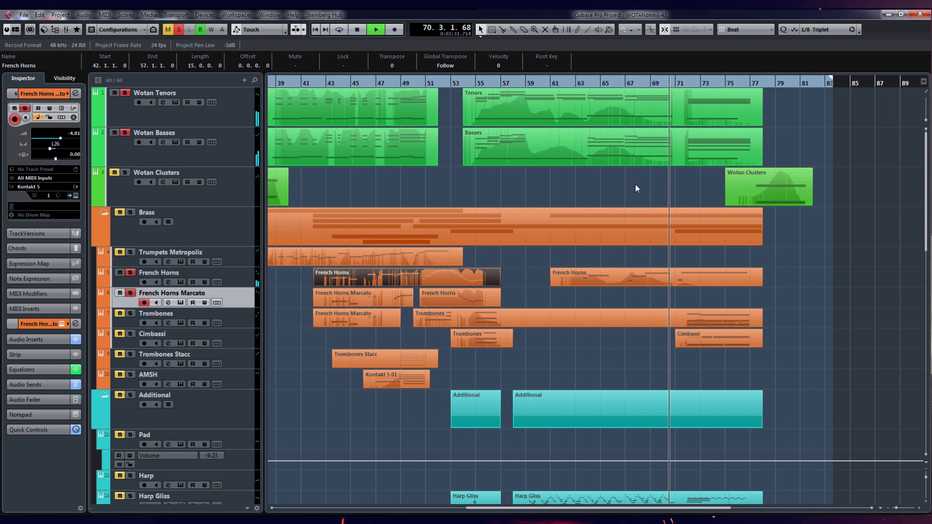
{"action": "scroll", "coordinate": [462, 173], "scroll_direction": "up", "scroll_amount": 3}
{"action": "key", "text": "space"}
Place the playhead at beat 3 of bar 58
{"action": "scroll", "coordinate": [462, 174], "scroll_direction": "up", "scroll_amount": 1}
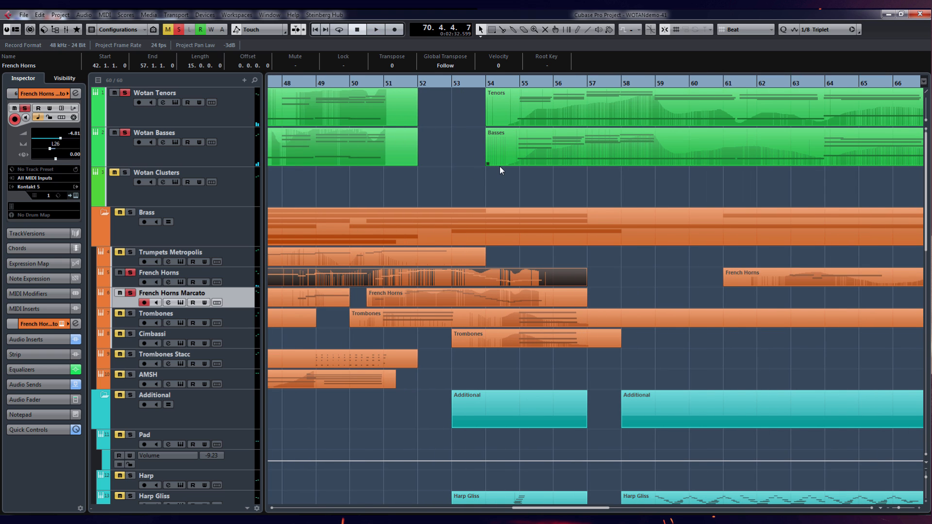
{"action": "mouse_move", "coordinate": [628, 81]}
{"action": "left_mouse_down"}
{"action": "mouse_move", "coordinate": [660, 81]}
{"action": "mouse_move", "coordinate": [639, 82]}
{"action": "left_mouse_up"}
{"action": "scroll", "coordinate": [743, 165], "scroll_direction": "down", "scroll_amount": 3}
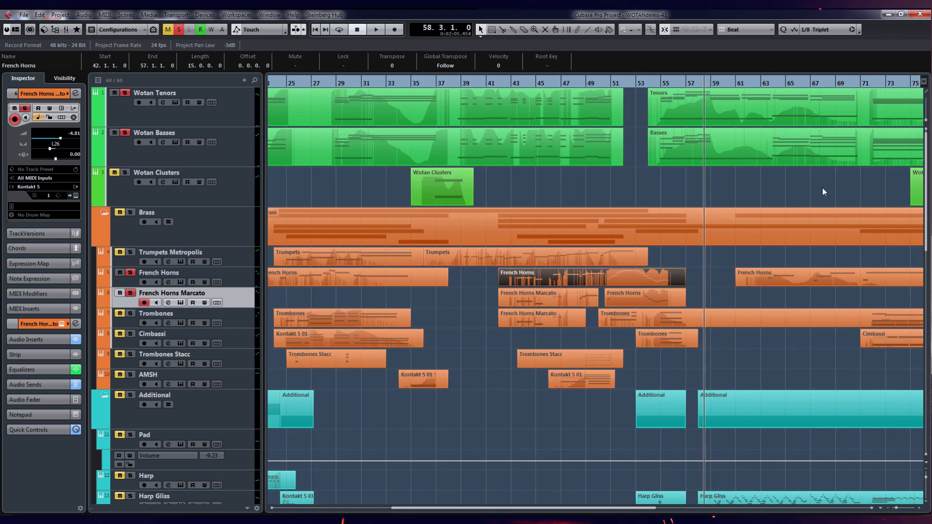
{"action": "scroll", "coordinate": [823, 188], "scroll_direction": "up", "scroll_amount": 2}
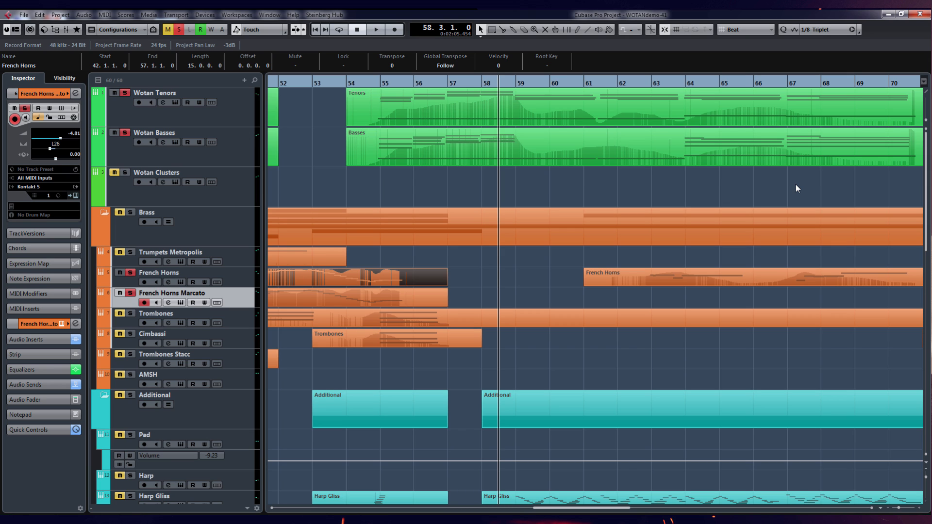
{"action": "key", "text": "h"}
{"action": "key", "text": "h"}
{"action": "key", "text": "h"}
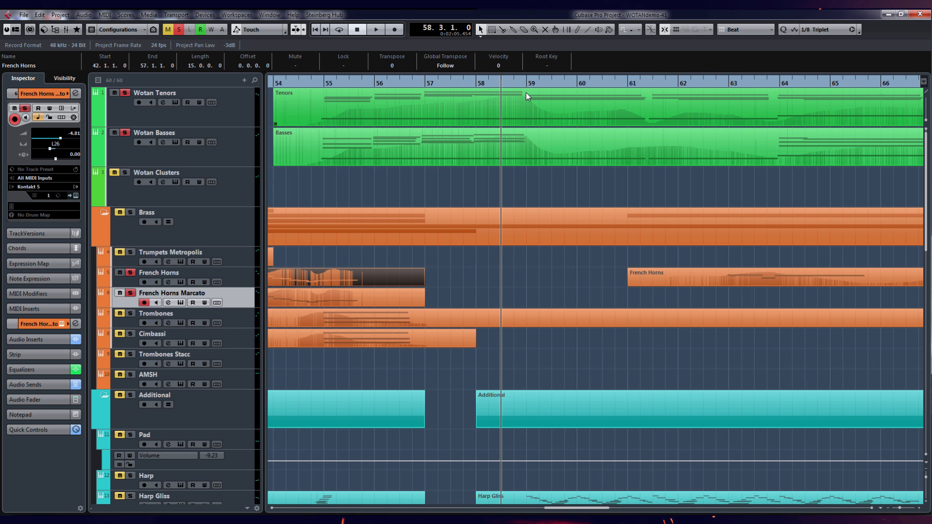
Examine the Tenors part's notes and modulation curve around bars 56 to 62 in the Key Editor, and close it
{"action": "scroll", "coordinate": [529, 88], "scroll_direction": "down", "scroll_amount": 3}
{"action": "double_click", "coordinate": [525, 109]}
{"action": "key", "text": "h"}
{"action": "key", "text": "h"}
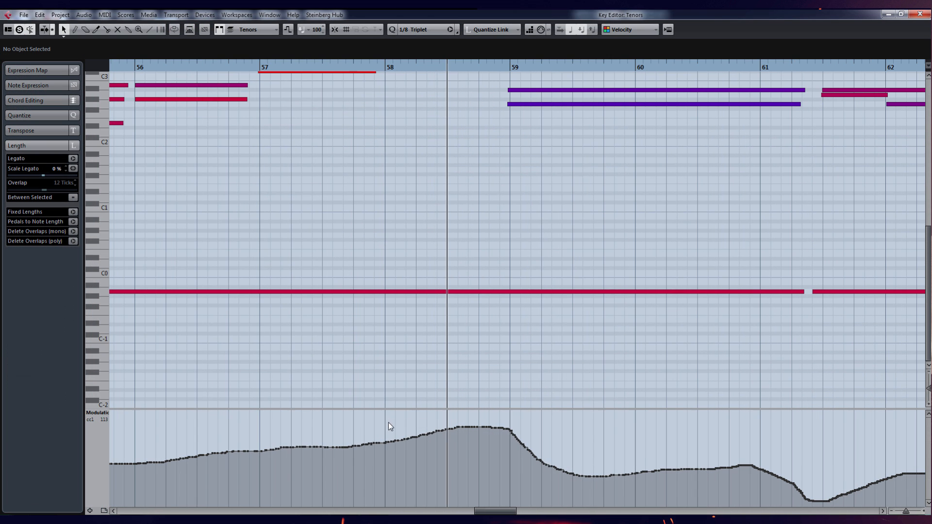
{"action": "key", "text": "Return"}
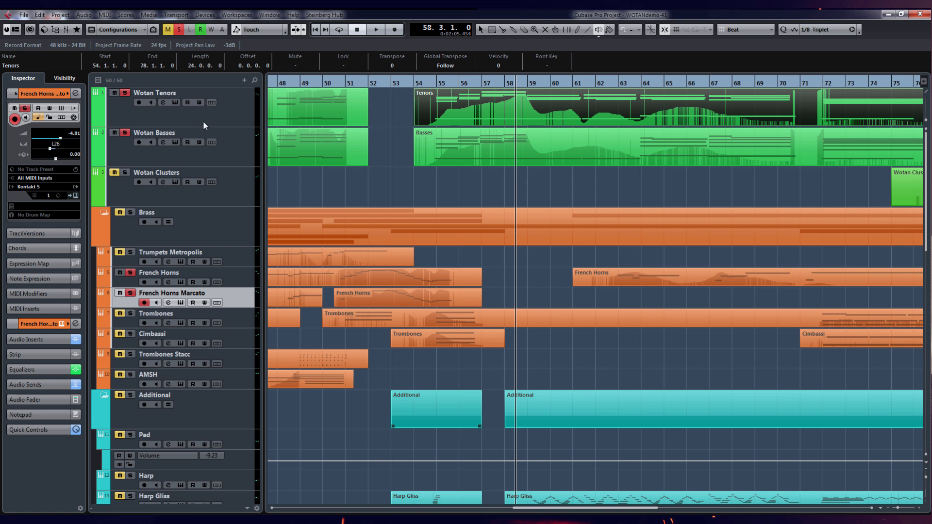
Take both horn tracks out of solo and play the Wotan Tenors and Basses alone from about bar 55
{"action": "left_click", "coordinate": [432, 82]}
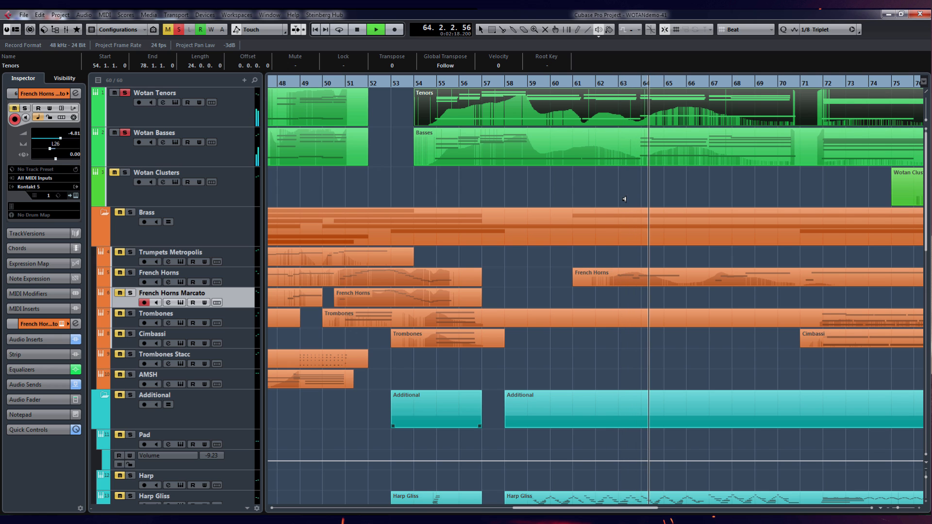
{"action": "left_click", "coordinate": [706, 83]}
{"action": "key", "text": "space"}
{"action": "key", "text": "2"}
Place the playhead at bar 64 and open the second Tenors and Basses parts together in the Key Editor
{"action": "left_click", "coordinate": [644, 83]}
{"action": "key", "text": "1"}
{"action": "left_click", "coordinate": [657, 110]}
{"action": "left_click", "coordinate": [690, 146], "text": "shift"}
{"action": "key", "text": "Return"}
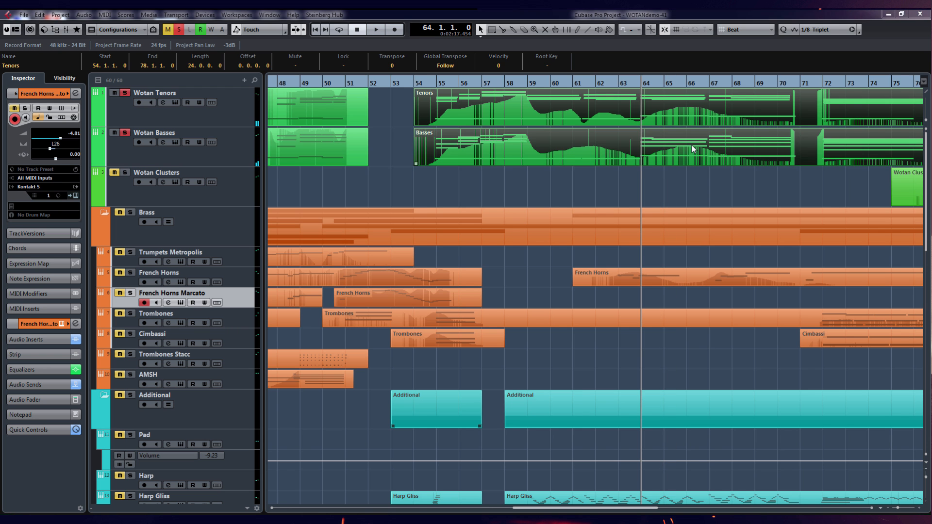
Play the combined Tenors and Basses notes from bar 64 in the Key Editor, following them to bar 77, and close the editor
{"action": "scroll", "coordinate": [359, 272], "scroll_direction": "down", "scroll_amount": 3}
{"action": "scroll", "coordinate": [373, 283], "scroll_direction": "up", "scroll_amount": 5}
{"action": "scroll", "coordinate": [371, 278], "scroll_direction": "down", "scroll_amount": 5}
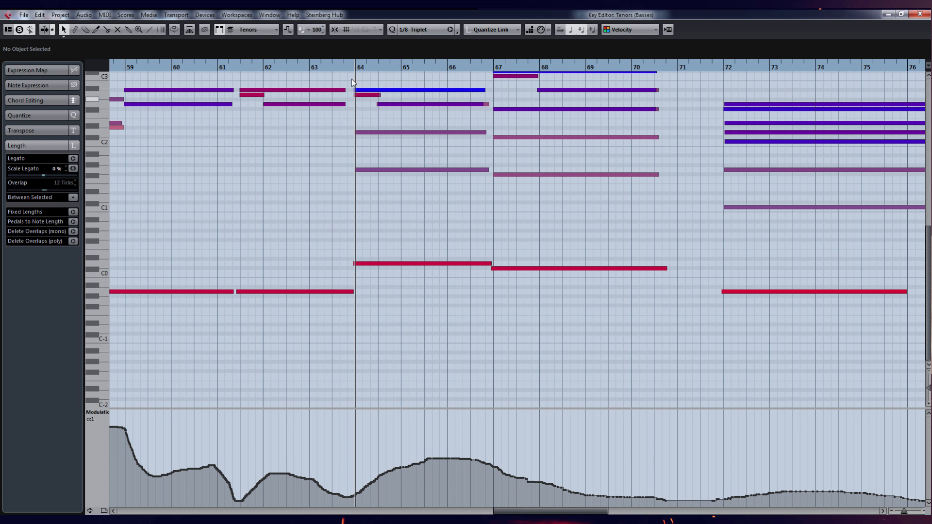
{"action": "scroll", "coordinate": [408, 234], "scroll_direction": "up", "scroll_amount": 3}
{"action": "key", "text": "space"}
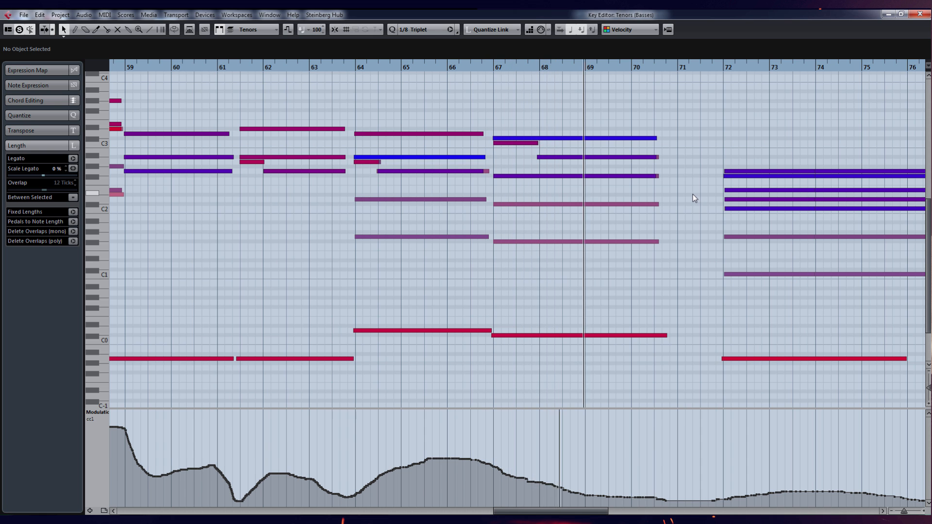
{"action": "scroll", "coordinate": [693, 194], "scroll_direction": "down", "scroll_amount": 3}
{"action": "scroll", "coordinate": [692, 195], "scroll_direction": "up", "scroll_amount": 3}
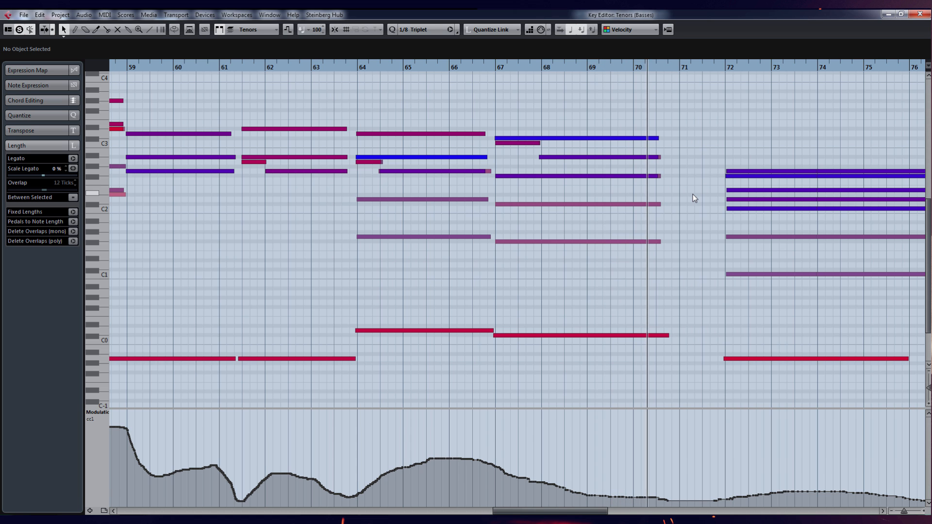
{"action": "scroll", "coordinate": [712, 194], "scroll_direction": "down", "scroll_amount": 3}
{"action": "scroll", "coordinate": [753, 201], "scroll_direction": "down", "scroll_amount": 3}
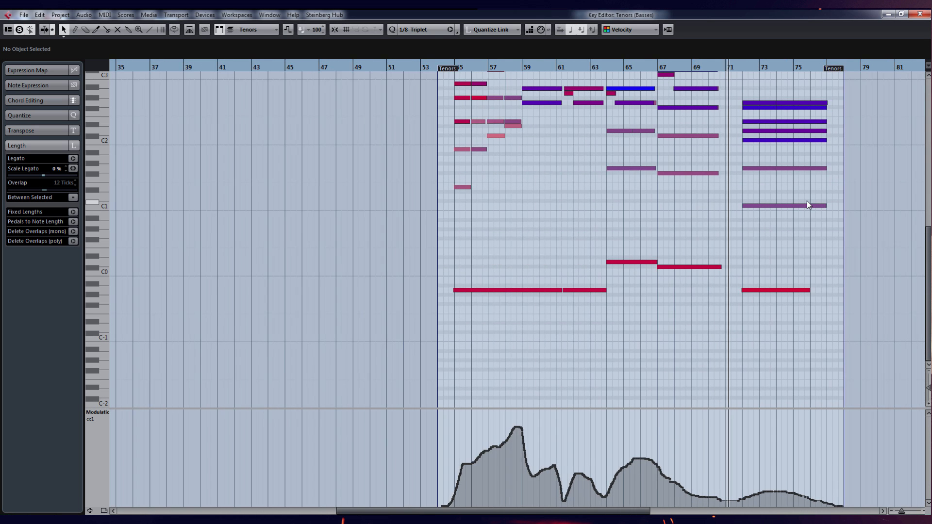
{"action": "scroll", "coordinate": [796, 199], "scroll_direction": "up", "scroll_amount": 4}
{"action": "scroll", "coordinate": [774, 195], "scroll_direction": "up", "scroll_amount": 3}
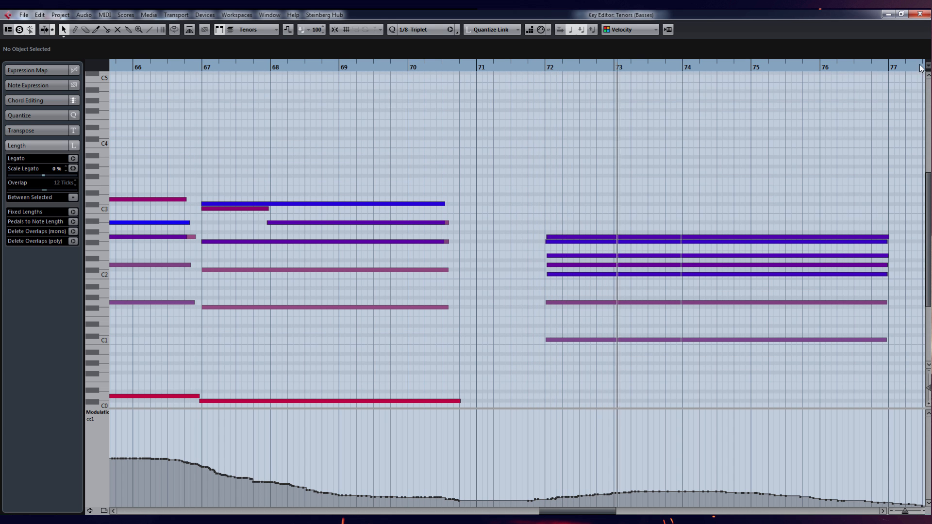
{"action": "left_click", "coordinate": [919, 14]}
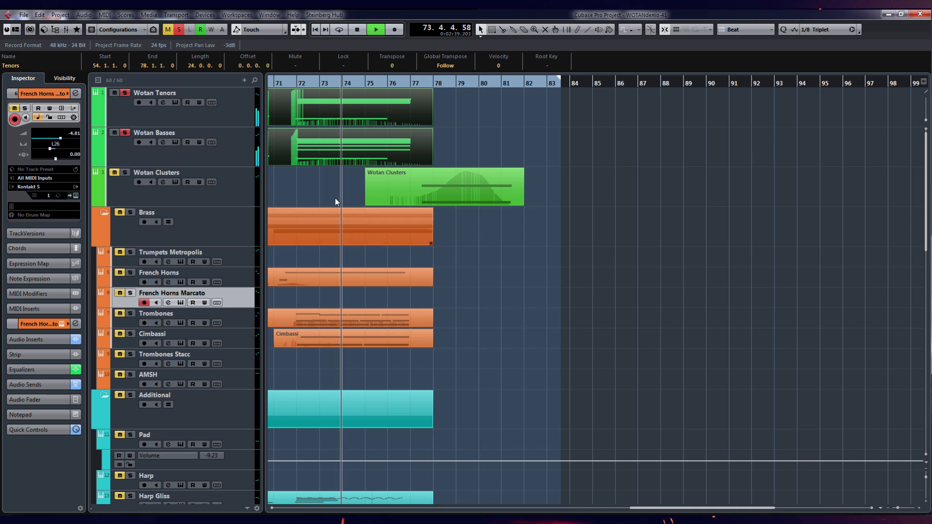
Solo the Wotan Clusters track with the choir and play its closing part past bar 80
{"action": "scroll", "coordinate": [319, 198], "scroll_direction": "up", "scroll_amount": 2}
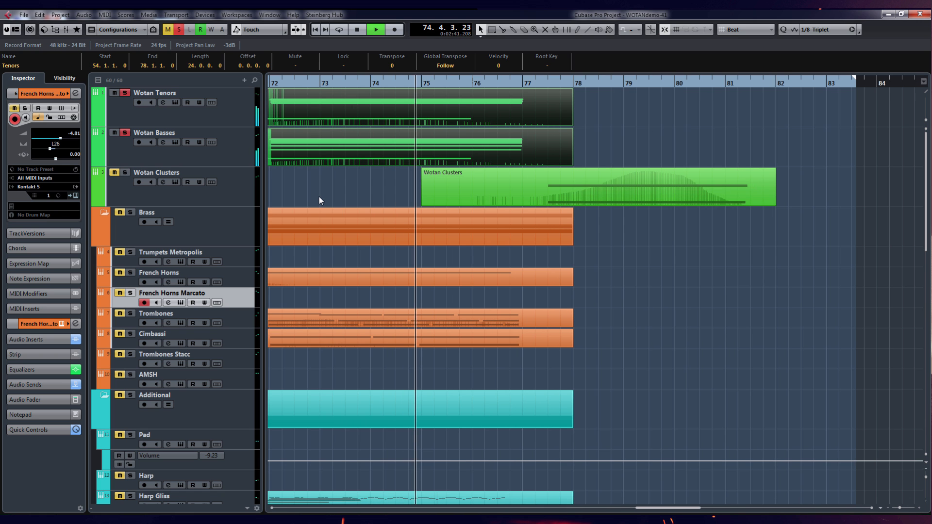
{"action": "scroll", "coordinate": [319, 196], "scroll_direction": "down", "scroll_amount": 1}
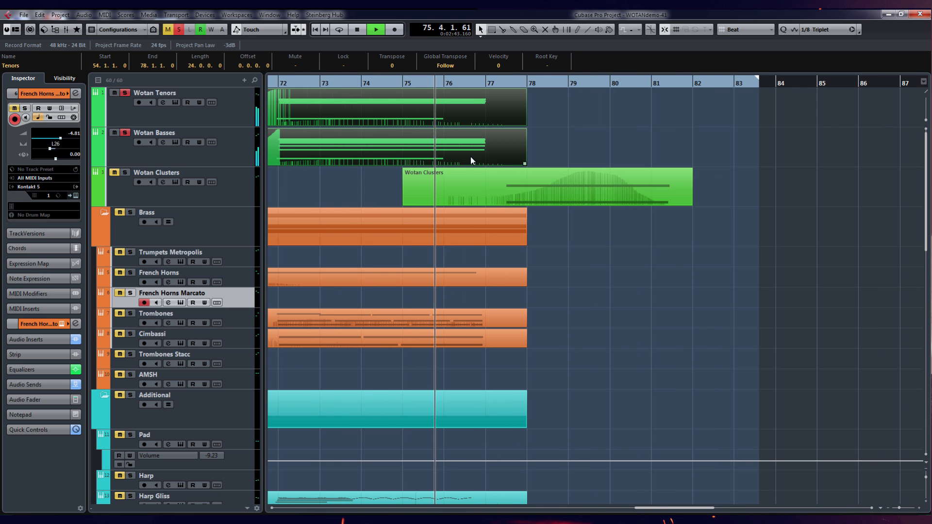
{"action": "left_click", "coordinate": [125, 172]}
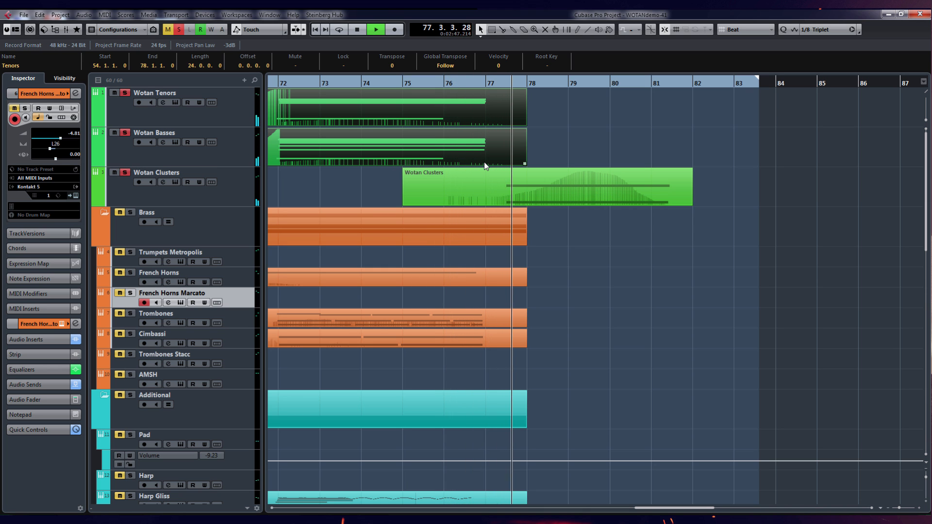
{"action": "scroll", "coordinate": [484, 161], "scroll_direction": "down", "scroll_amount": 3}
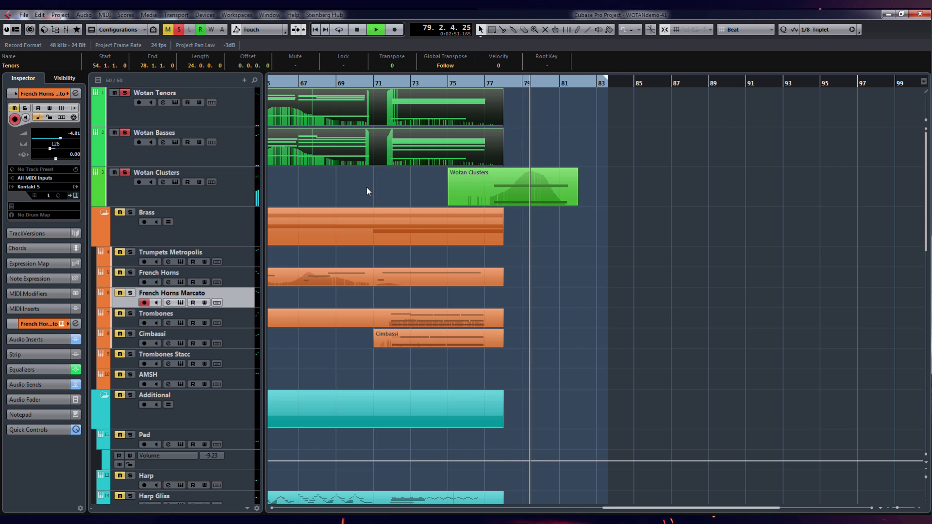
{"action": "scroll", "coordinate": [366, 187], "scroll_direction": "up", "scroll_amount": 3}
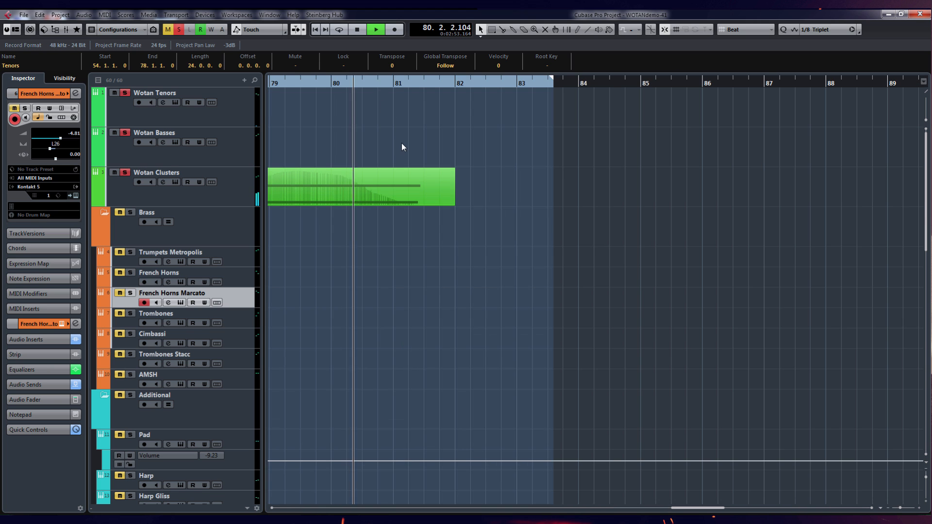
{"action": "scroll", "coordinate": [401, 143], "scroll_direction": "down", "scroll_amount": 3}
{"action": "key", "text": "space"}
Place the playhead at bar 71, then solo the Trombones track and enlarge its height
{"action": "left_click", "coordinate": [298, 177]}
{"action": "scroll", "coordinate": [390, 185], "scroll_direction": "left", "scroll_amount": 5}
{"action": "left_click", "coordinate": [422, 85]}
{"action": "scroll", "coordinate": [464, 284], "scroll_direction": "up", "scroll_amount": 2}
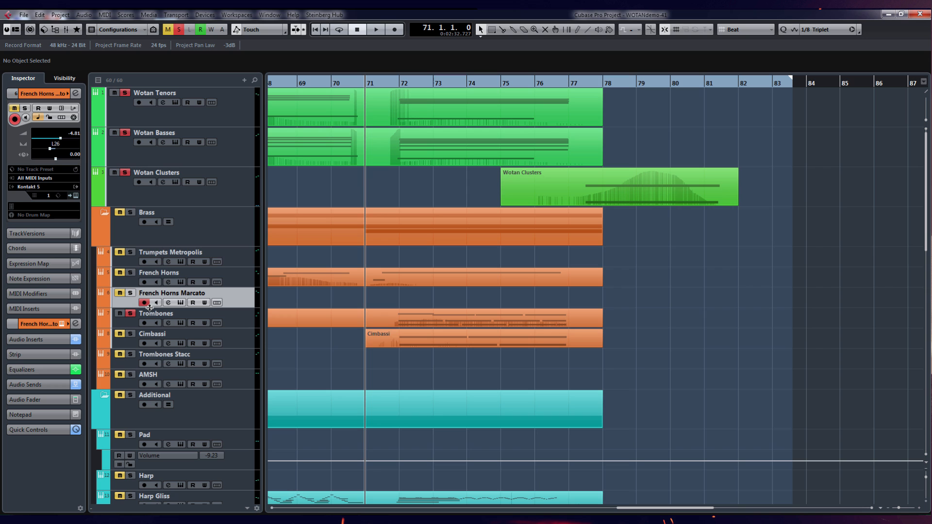
{"action": "left_click_drag", "start_coordinate": [237, 327], "coordinate": [232, 344]}
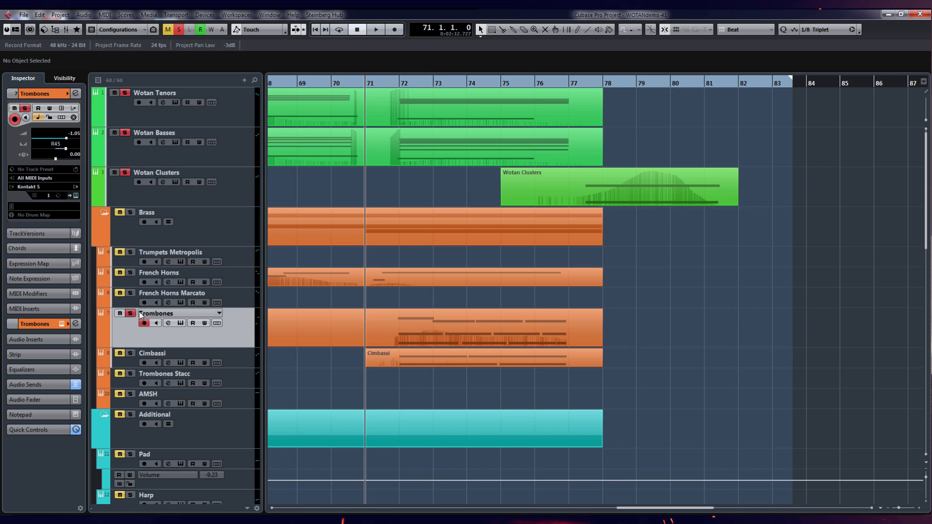
Inspect the Two Trombones - Normale Sustains patch in the Trombones track's Kontakt instrument and close it
{"action": "left_click", "coordinate": [75, 196]}
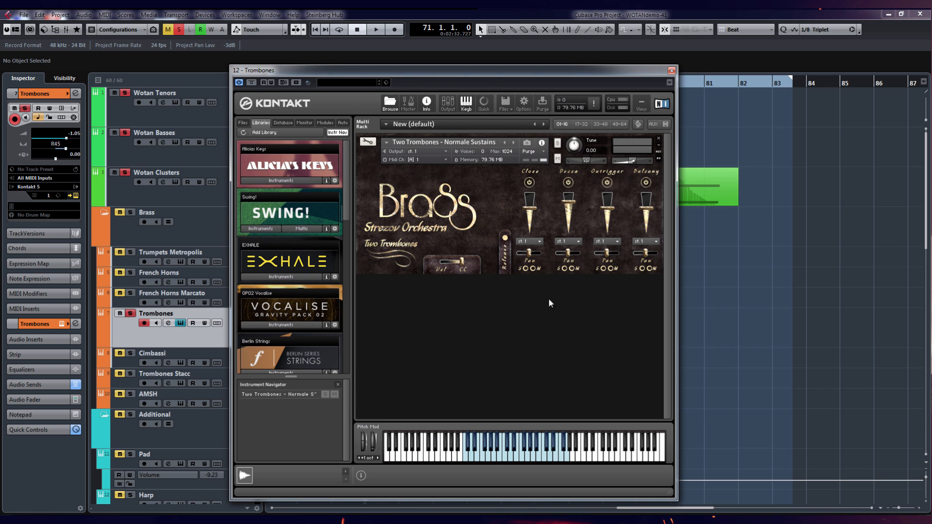
{"action": "left_click", "coordinate": [672, 70]}
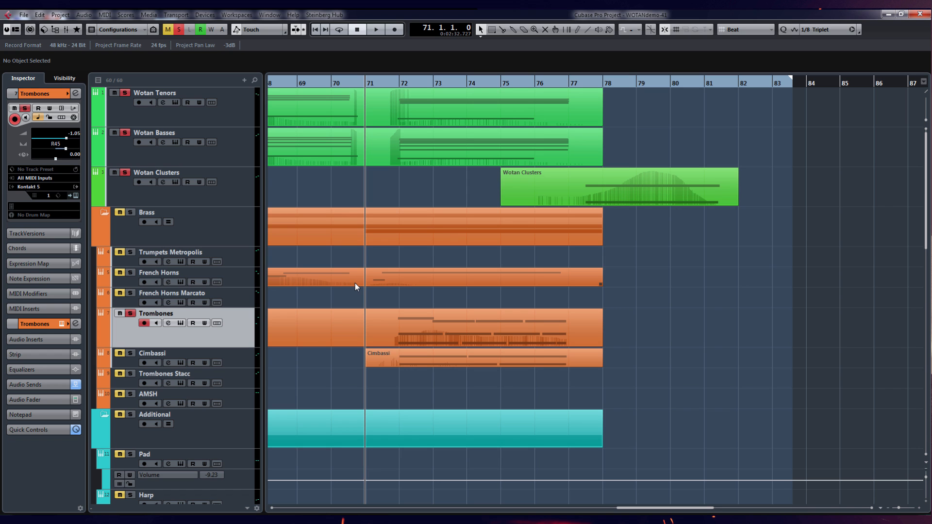
{"action": "scroll", "coordinate": [458, 297], "scroll_direction": "up", "scroll_amount": 2}
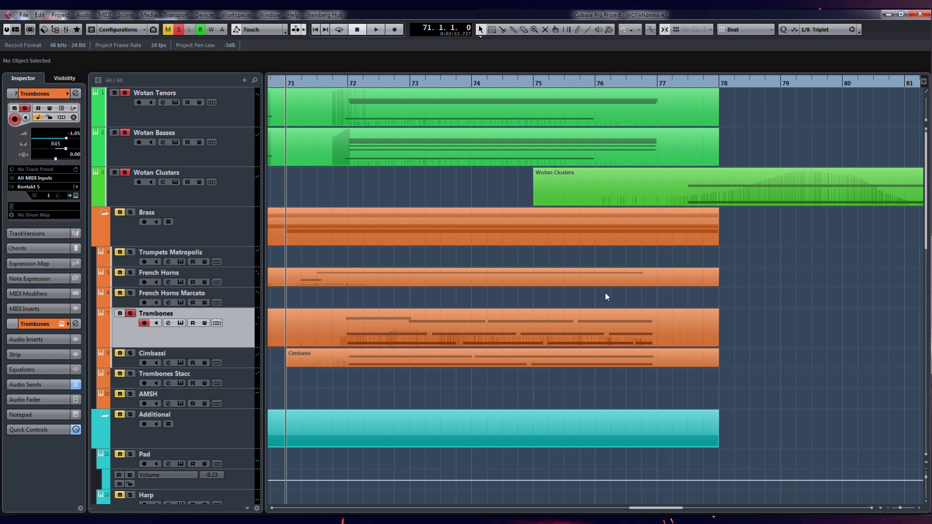
Clear all solos, solo only the Trombones, and play them from bar 71 to the end of bar 77
{"action": "left_click", "coordinate": [419, 336]}
{"action": "left_click", "coordinate": [179, 29]}
{"action": "left_click", "coordinate": [130, 314]}
{"action": "key", "text": "space"}
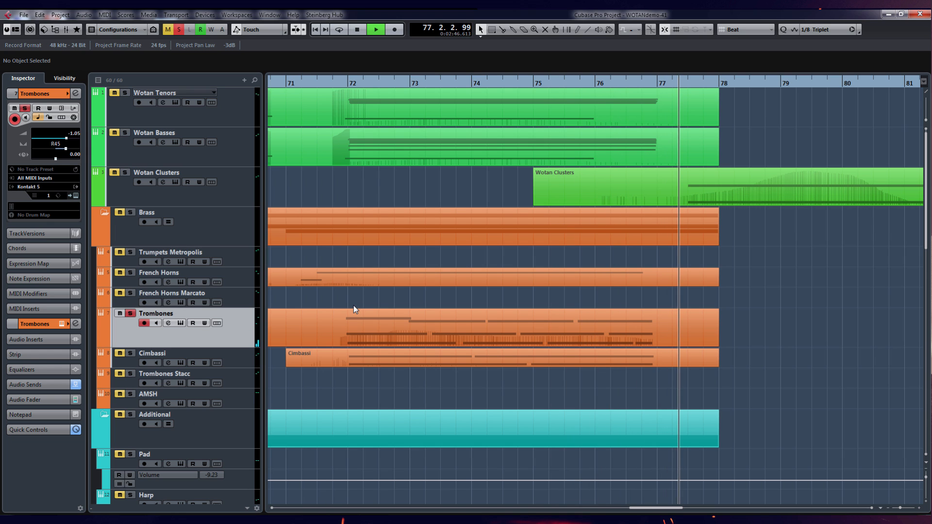
{"action": "key", "text": "space"}
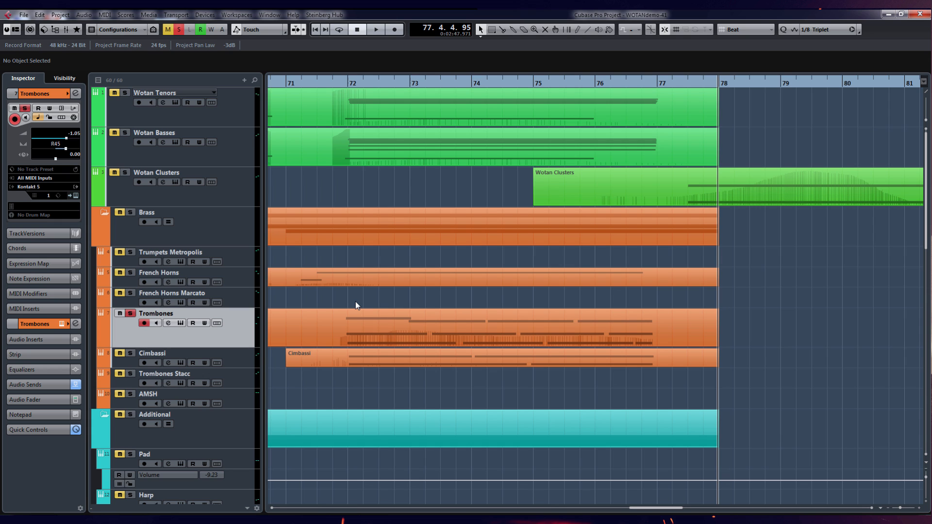
Look over the string and percussion tracks around the closing bars 71 to 81
{"action": "scroll", "coordinate": [356, 302], "scroll_direction": "down", "scroll_amount": 15}
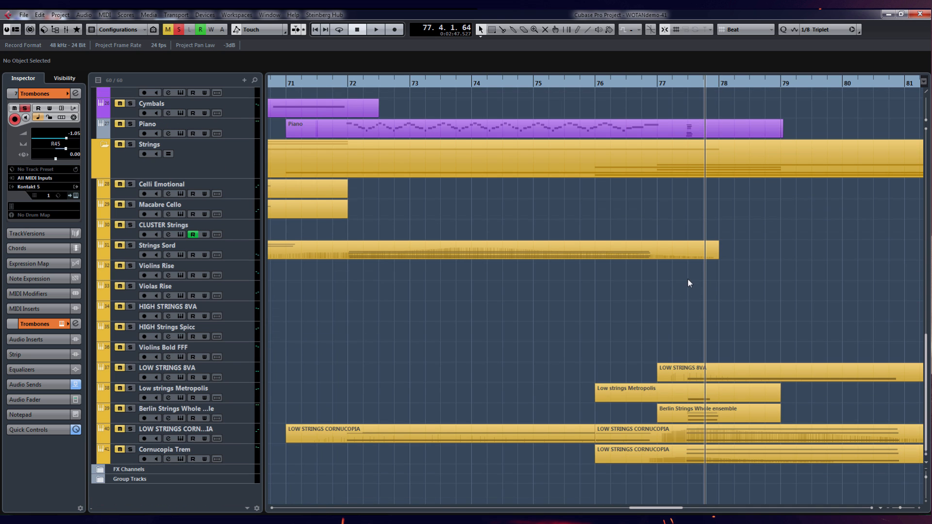
{"action": "scroll", "coordinate": [687, 279], "scroll_direction": "down", "scroll_amount": 4}
{"action": "scroll", "coordinate": [666, 283], "scroll_direction": "up", "scroll_amount": 5}
{"action": "scroll", "coordinate": [457, 270], "scroll_direction": "up", "scroll_amount": 10}
{"action": "scroll", "coordinate": [456, 268], "scroll_direction": "down", "scroll_amount": 5}
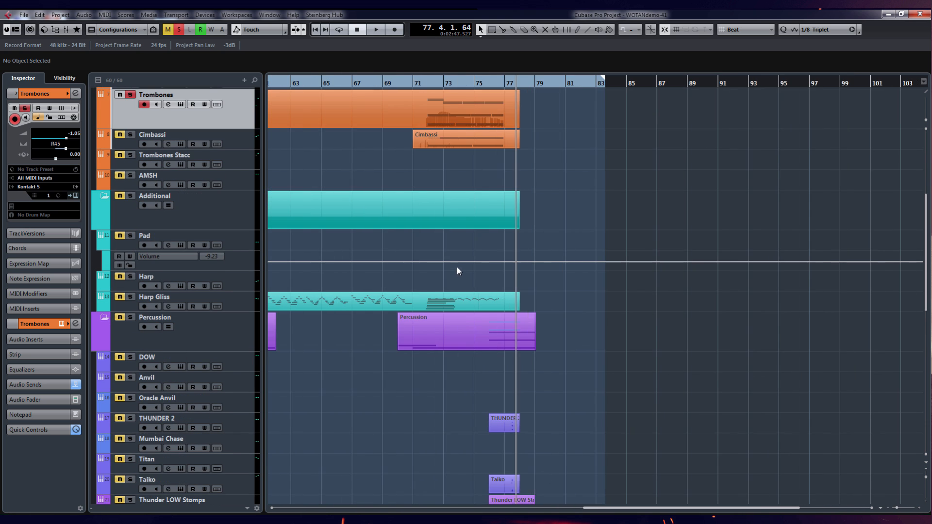
{"action": "scroll", "coordinate": [457, 262], "scroll_direction": "up", "scroll_amount": 4}
{"action": "scroll", "coordinate": [416, 383], "scroll_direction": "up", "scroll_amount": 4}
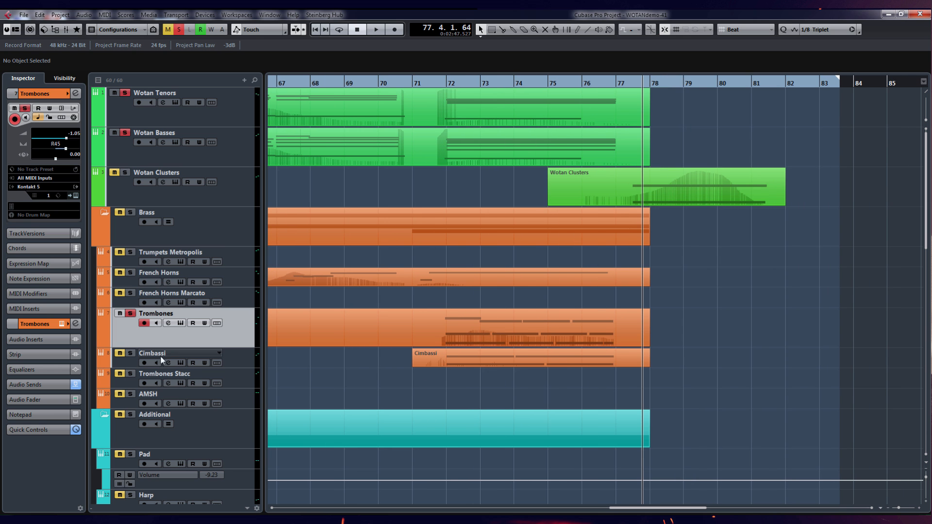
Solo the Wotan Tenors, Wotan Basses and Cimbassi with the Trombones, and play from beat 3 of bar 71 to bar 77
{"action": "scroll", "coordinate": [340, 386], "scroll_direction": "up", "scroll_amount": 2}
{"action": "left_click", "coordinate": [504, 87]}
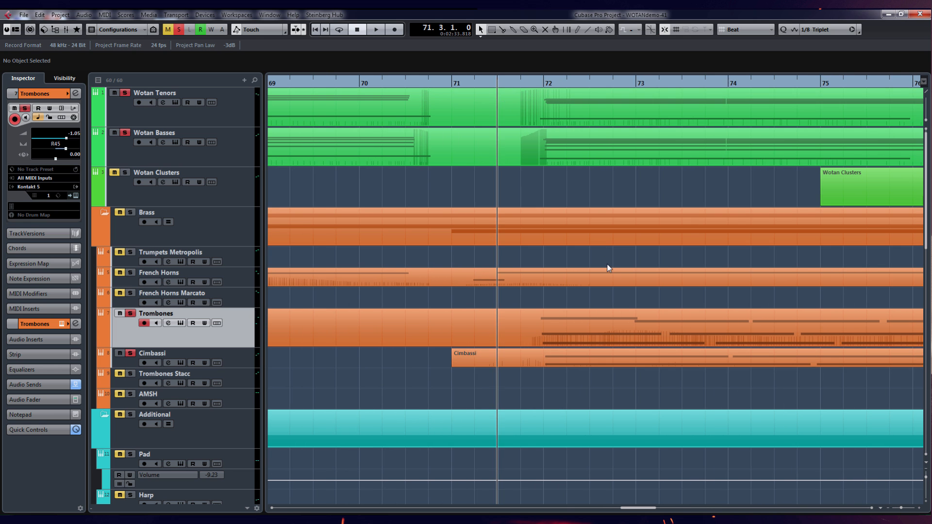
{"action": "scroll", "coordinate": [607, 340], "scroll_direction": "down", "scroll_amount": 3}
{"action": "scroll", "coordinate": [651, 366], "scroll_direction": "up", "scroll_amount": 2}
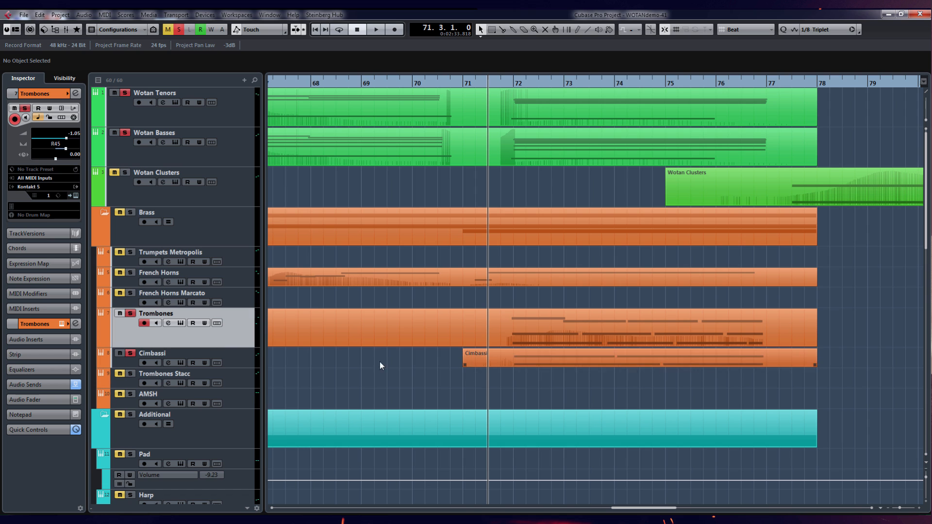
{"action": "key", "text": "space"}
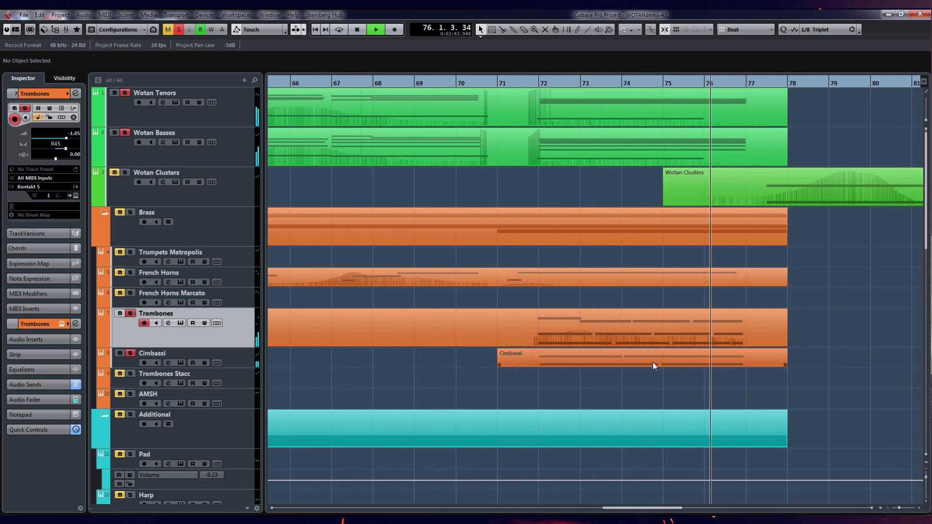
{"action": "scroll", "coordinate": [652, 362], "scroll_direction": "down", "scroll_amount": 5}
{"action": "key", "text": "space"}
Clear all solos and shrink the Trombones track back to the height of its neighbouring brass tracks
{"action": "left_click", "coordinate": [178, 30]}
{"action": "scroll", "coordinate": [472, 180], "scroll_direction": "left", "scroll_amount": 5}
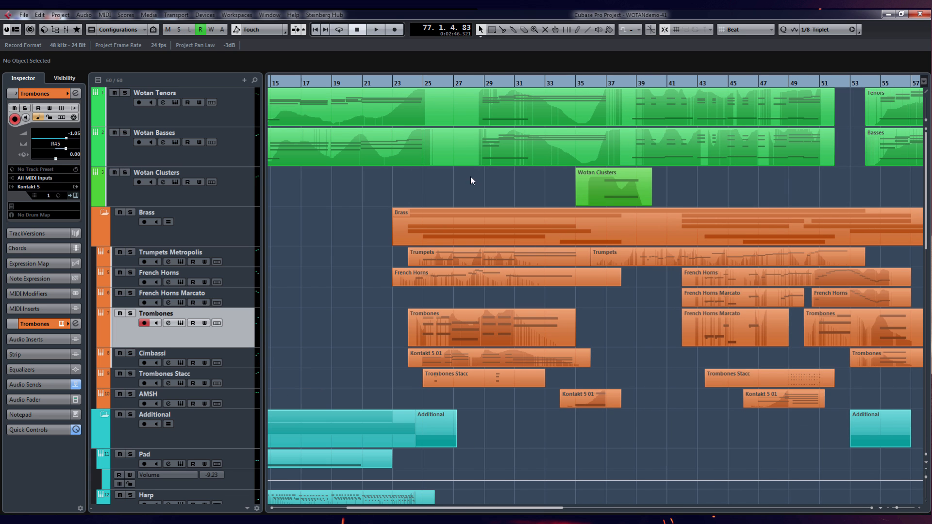
{"action": "scroll", "coordinate": [514, 190], "scroll_direction": "down", "scroll_amount": 4}
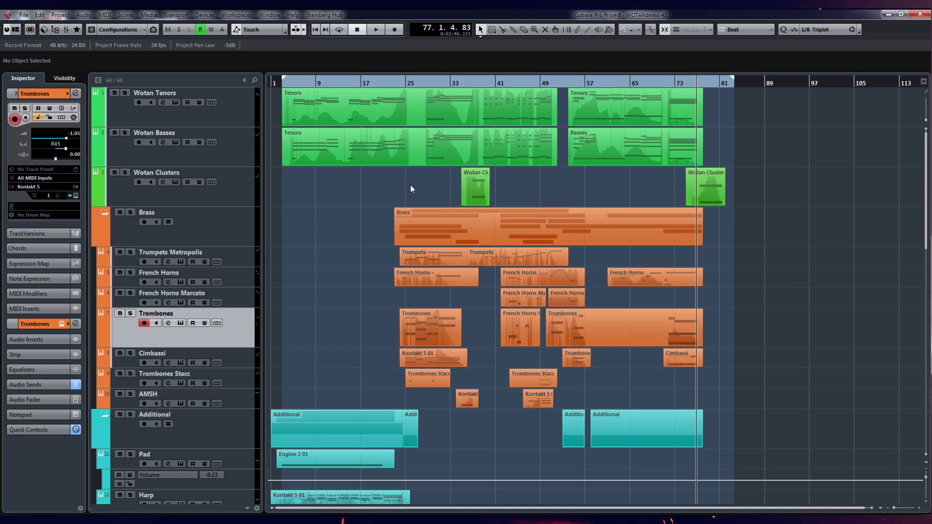
{"action": "left_click_drag", "start_coordinate": [247, 348], "coordinate": [248, 328]}
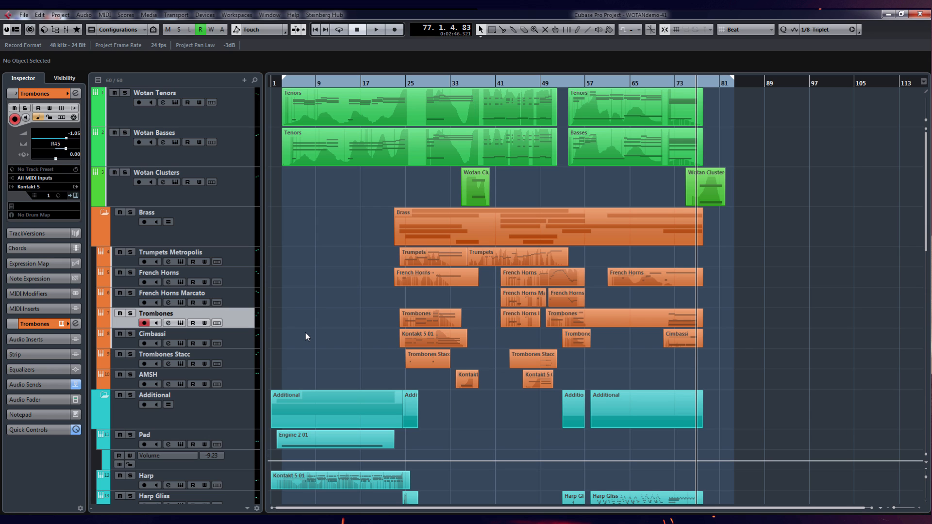
Examine the first Tenors part's notes and modulation curve from bar 3 to 25 in the Key Editor, and close it
{"action": "scroll", "coordinate": [319, 195], "scroll_direction": "up", "scroll_amount": 4}
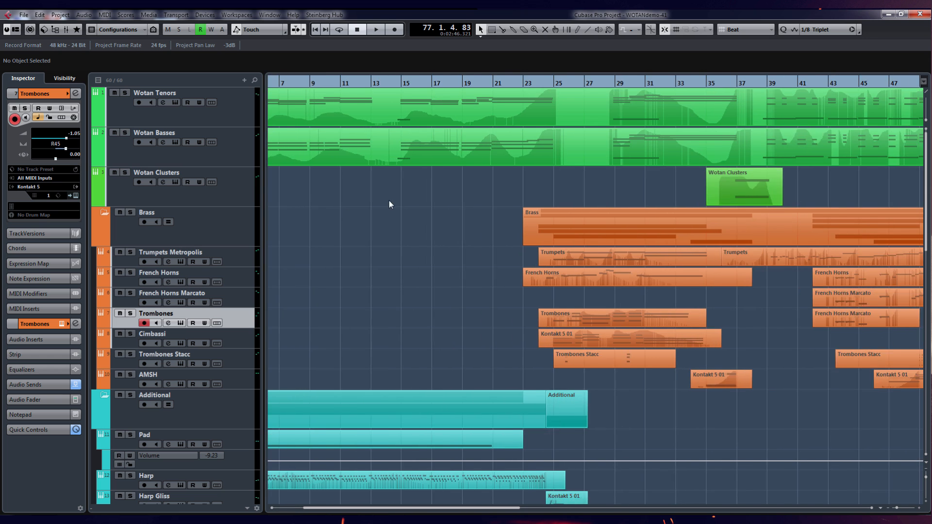
{"action": "scroll", "coordinate": [389, 200], "scroll_direction": "left", "scroll_amount": 2}
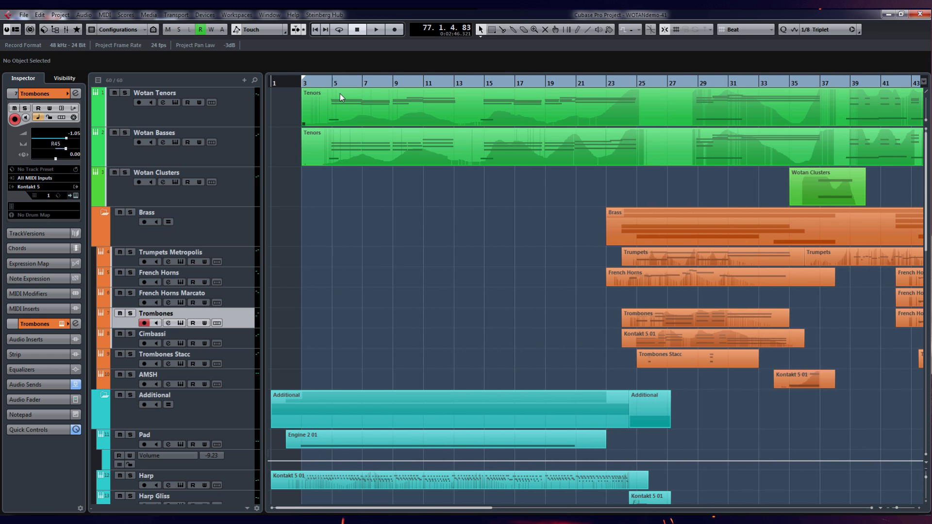
{"action": "double_click", "coordinate": [367, 103]}
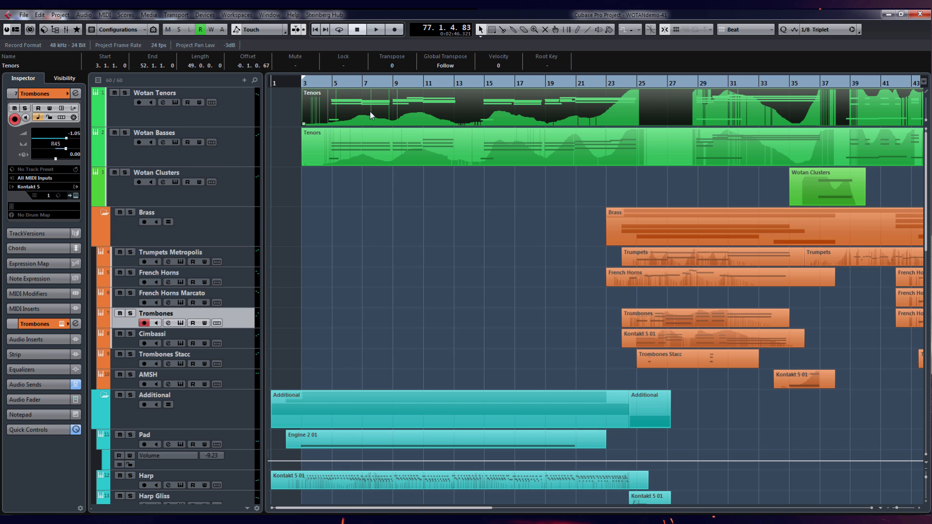
{"action": "scroll", "coordinate": [387, 200], "scroll_direction": "down", "scroll_amount": 4}
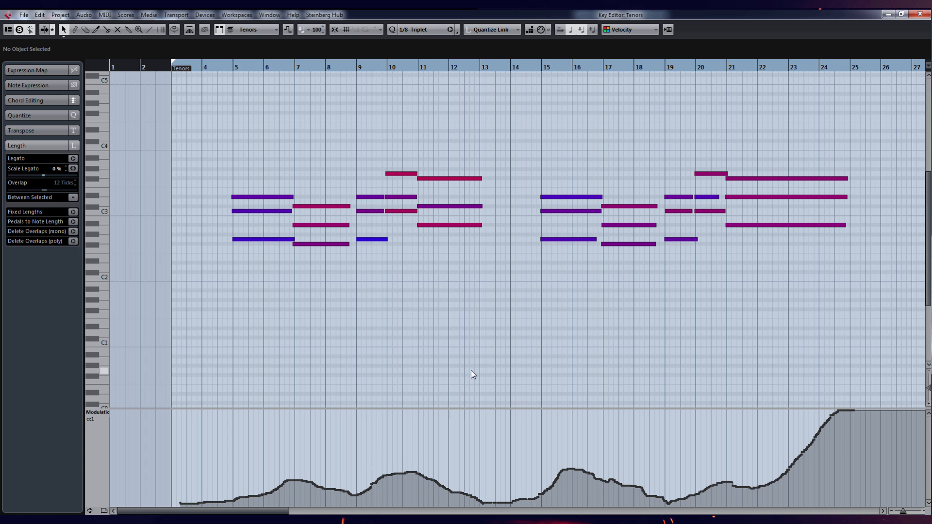
{"action": "scroll", "coordinate": [472, 373], "scroll_direction": "down", "scroll_amount": 2}
{"action": "left_click", "coordinate": [920, 14]}
{"action": "scroll", "coordinate": [535, 316], "scroll_direction": "down", "scroll_amount": 3}
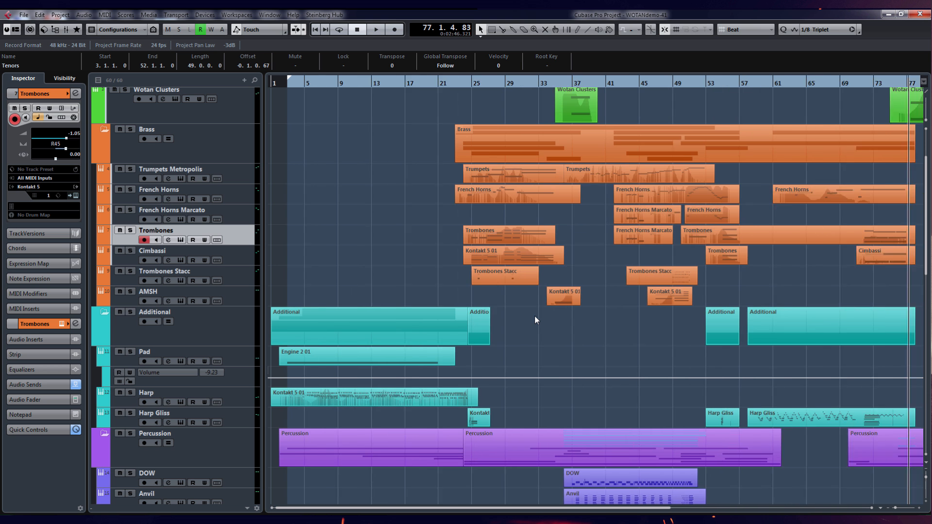
{"action": "scroll", "coordinate": [541, 305], "scroll_direction": "up", "scroll_amount": 2}
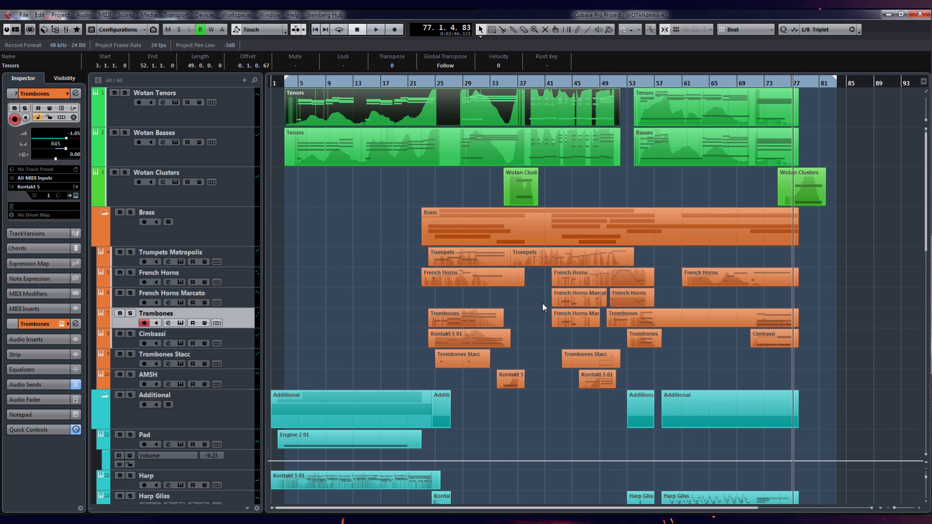